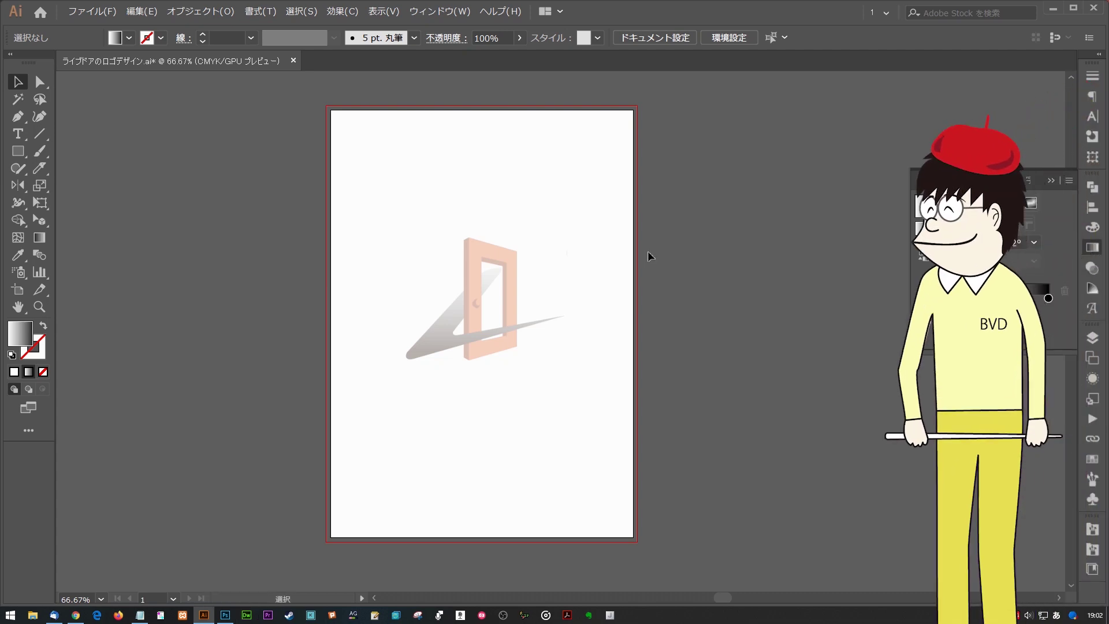
# Step: Zoom in from 66.67% until the door-and-swoosh sketch fills the view
pyautogui.scroll(5, 484, 302)
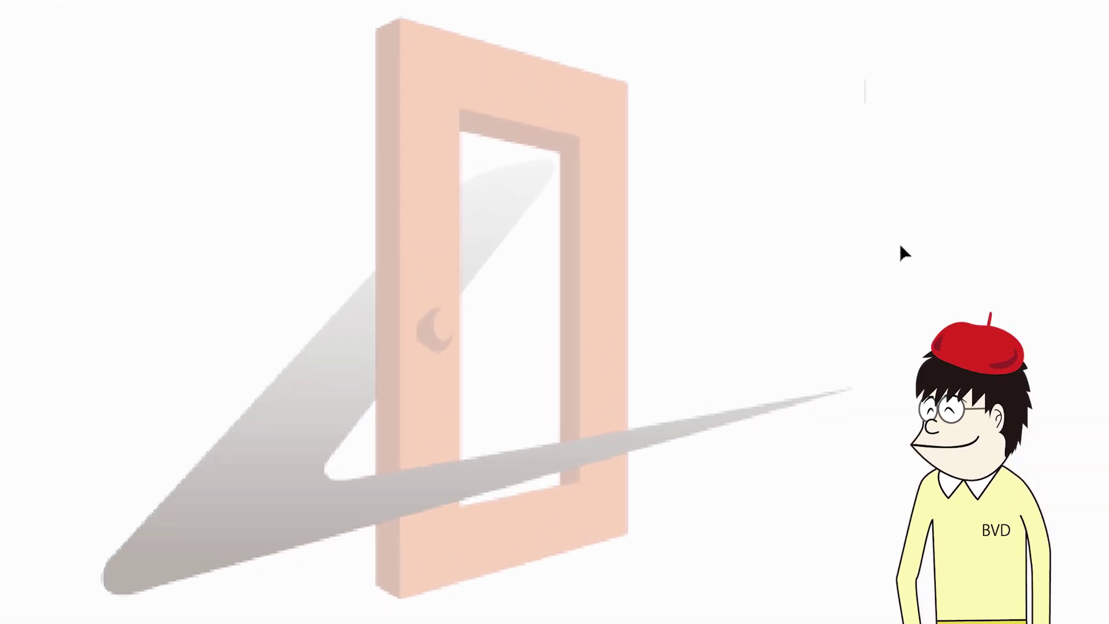
# Step: Draw a rectangle over the door's left side, with no fill and a black stroke, then narrow it to a thin strip
pyautogui.press('m')
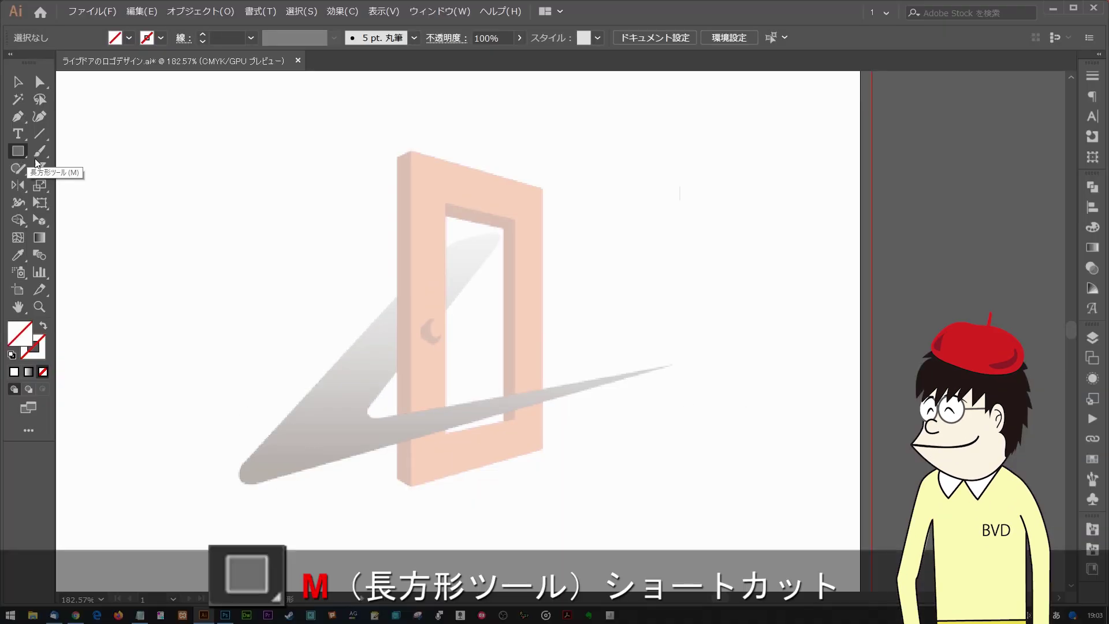
pyautogui.moveTo(397, 156); pyautogui.dragTo(437, 478)
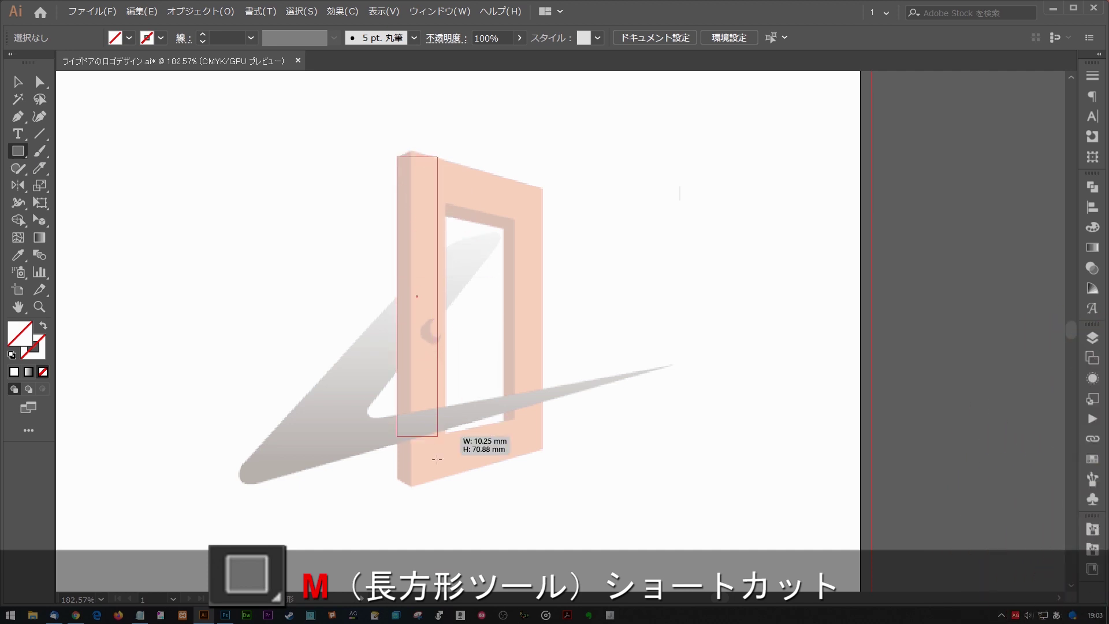
pyautogui.moveTo(346, 134); pyautogui.dragTo(572, 504)
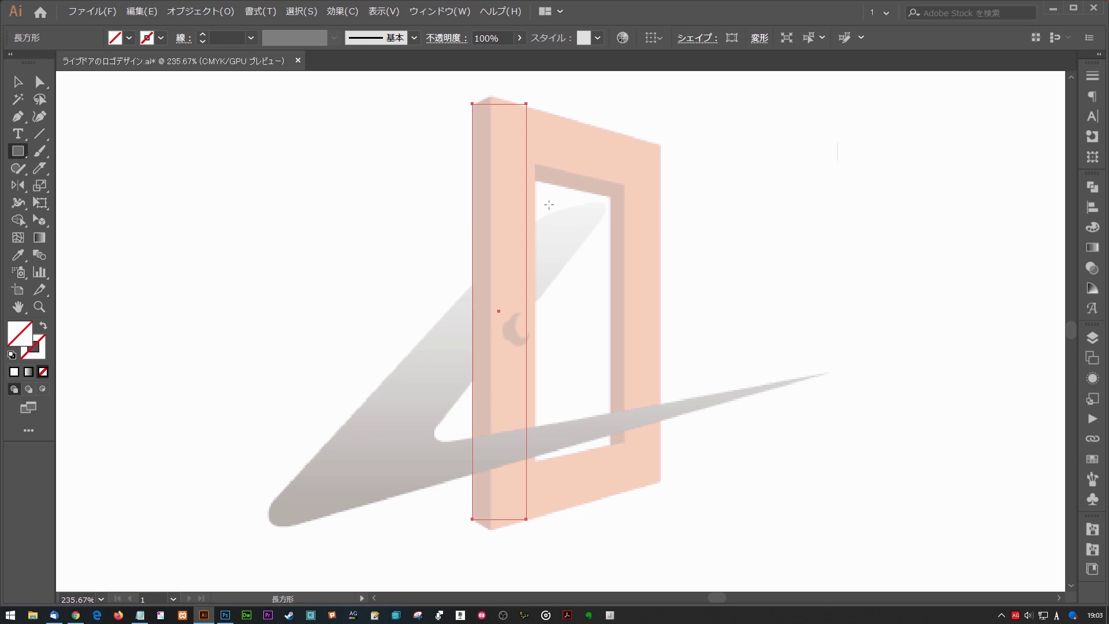
pyautogui.press('d')
pyautogui.press('a')
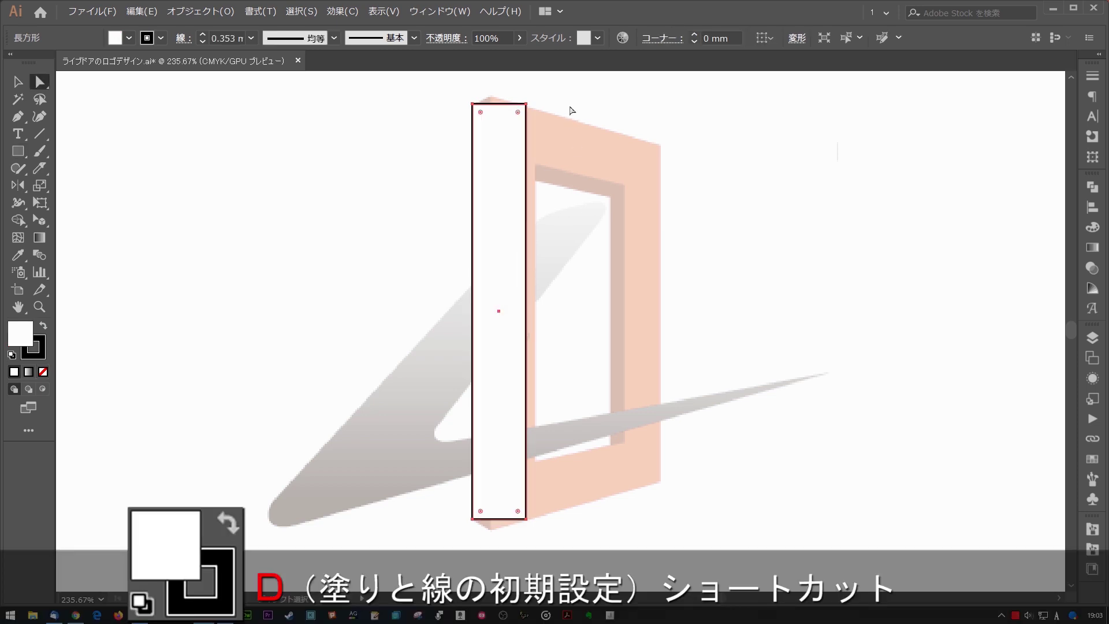
pyautogui.press('/')
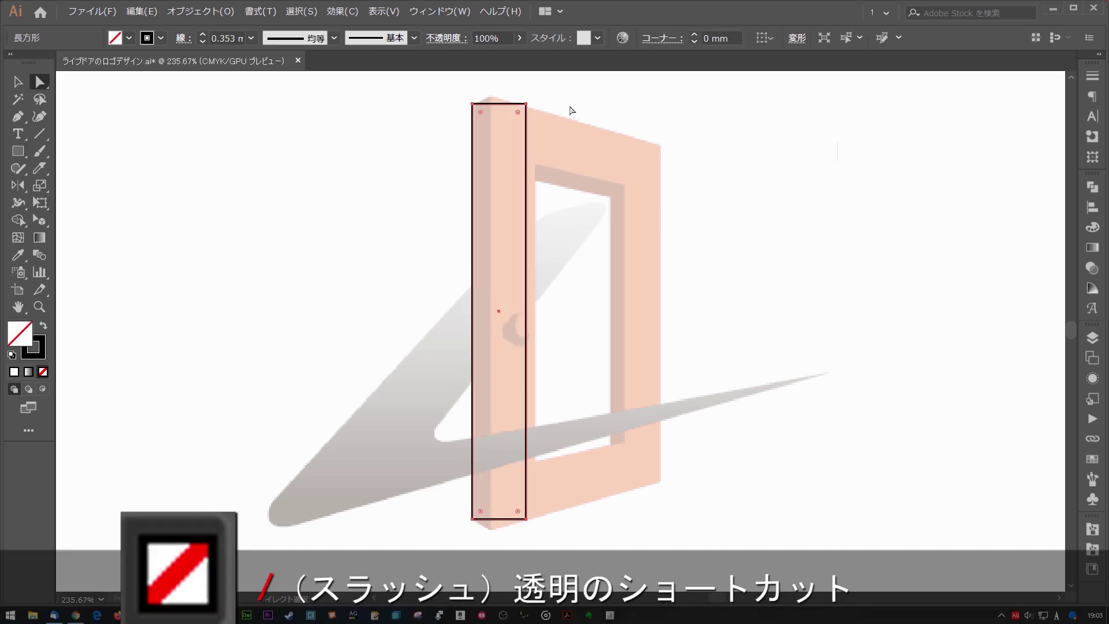
pyautogui.moveTo(526, 129); pyautogui.dragTo(491, 123)
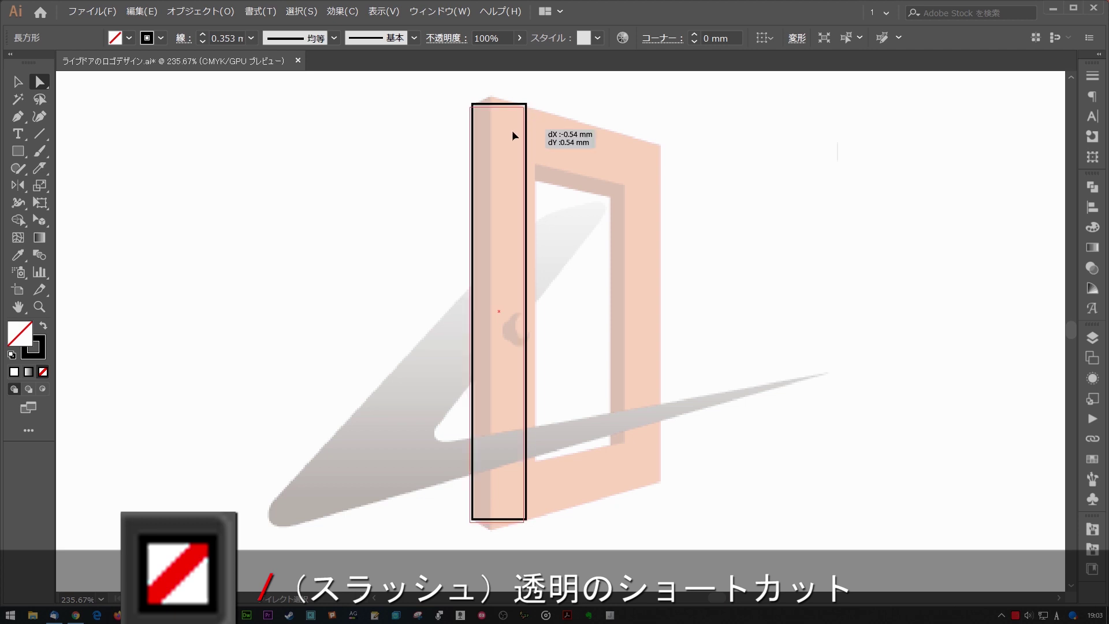
pyautogui.moveTo(490, 124); pyautogui.dragTo(489, 121)
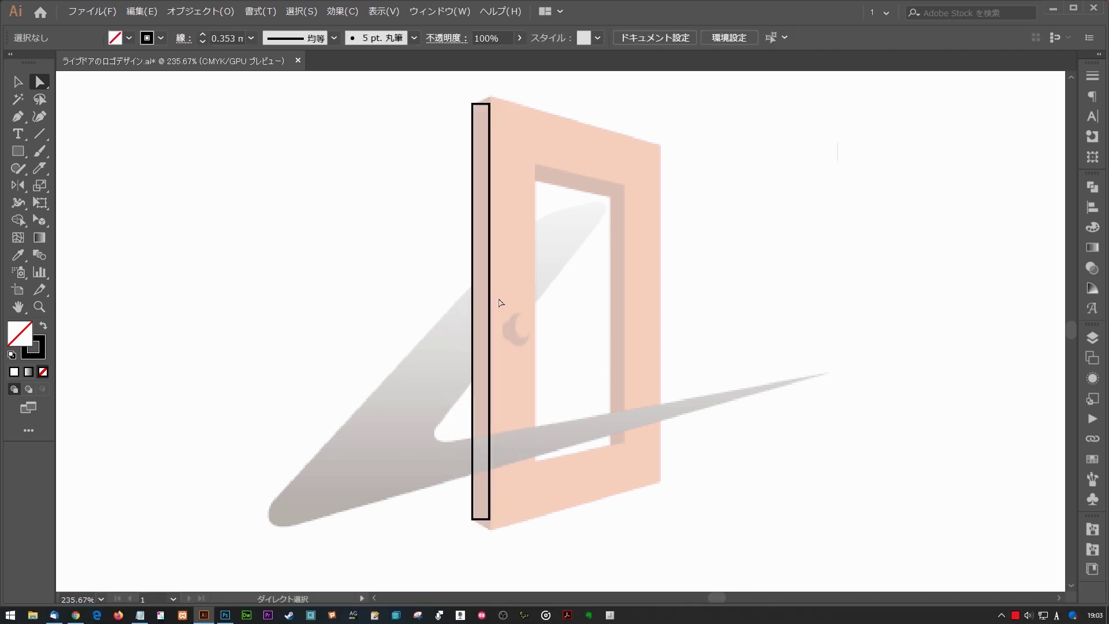
pyautogui.press('s')
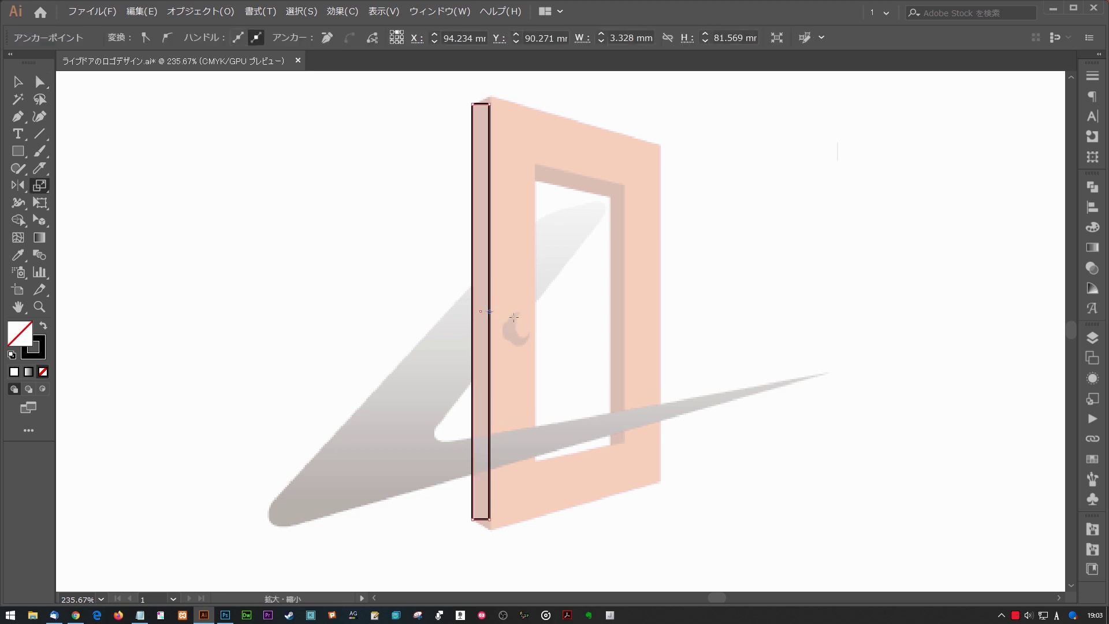
# Step: Scale the strip's right edge vertically so its top and bottom ends slant
pyautogui.moveTo(591, 155); pyautogui.dragTo(595, 101)
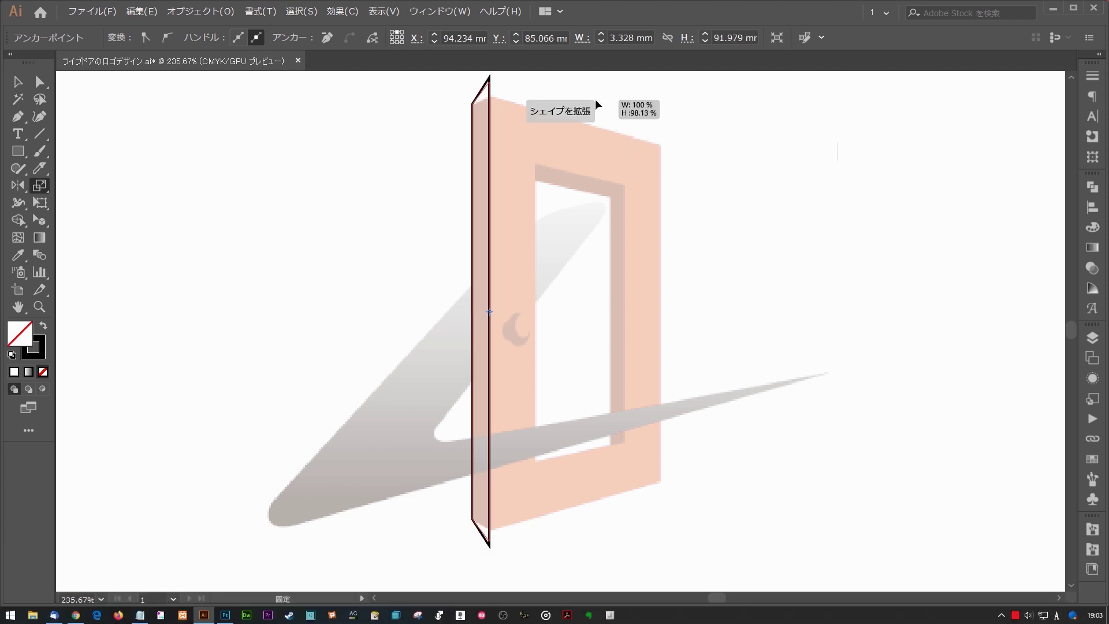
pyautogui.moveTo(596, 101); pyautogui.dragTo(599, 114)
pyautogui.press('a')
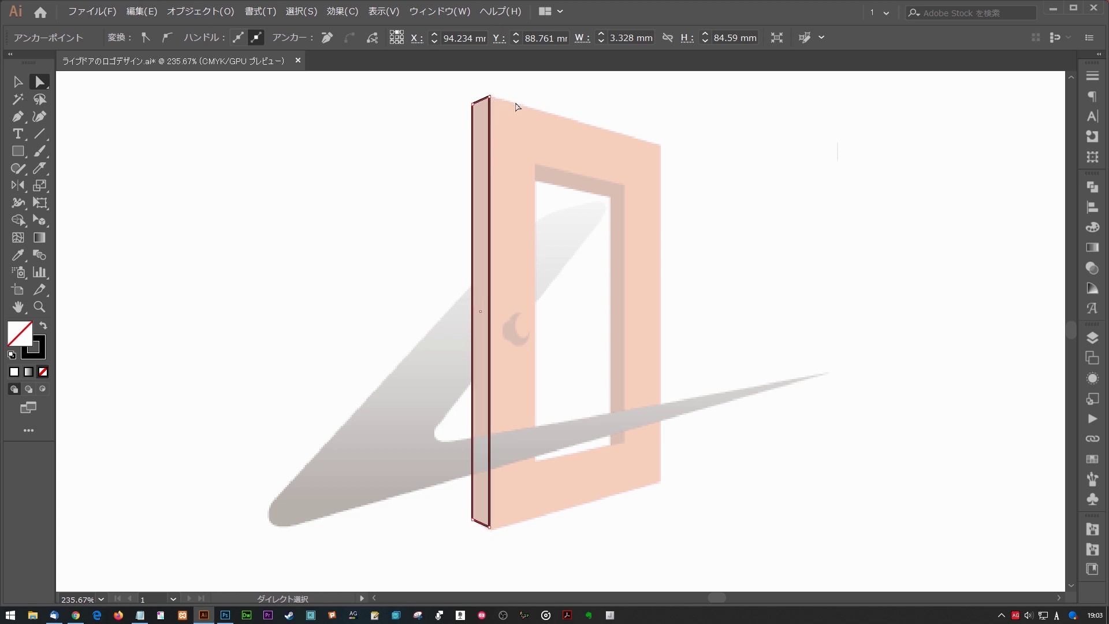
pyautogui.press('v')
# Step: Set the strip's stroke to Round Cap and Round Join
pyautogui.click(1091, 75)
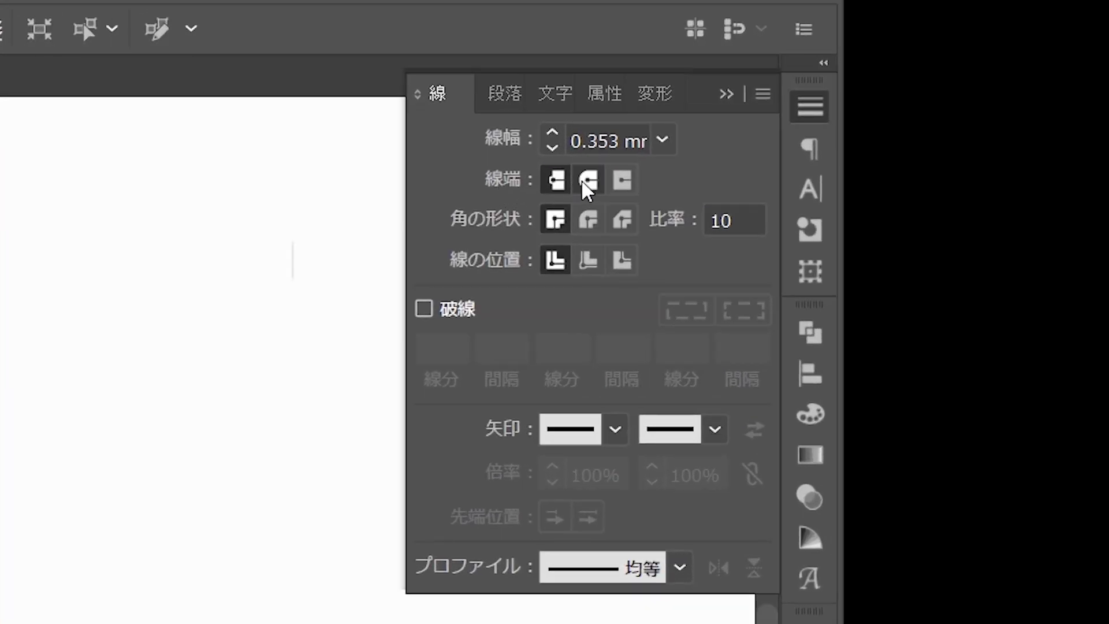
pyautogui.click(585, 181)
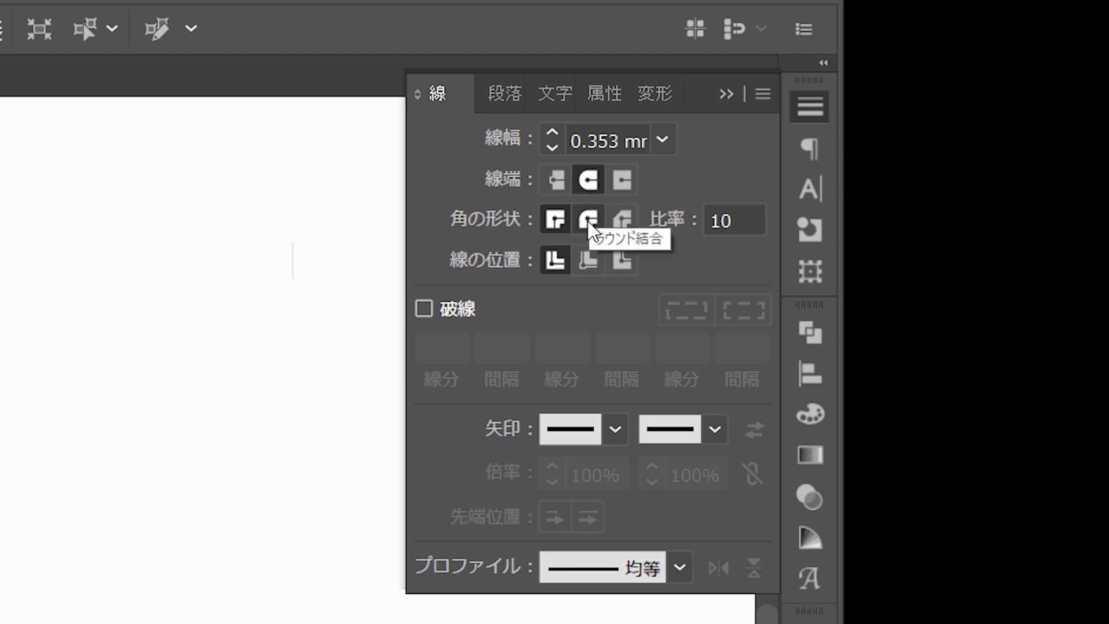
pyautogui.click(588, 221)
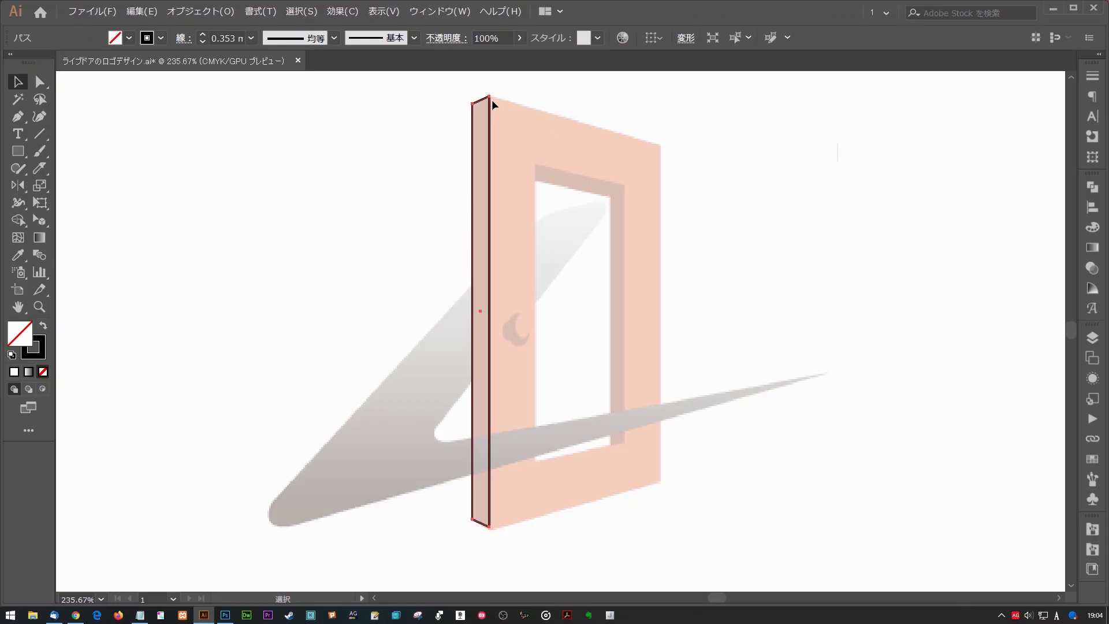
pyautogui.scroll(5, 513, 178)
# Step: Copy the strip, reflect it horizontally, and place it beside the original to form a peak
pyautogui.hotkey('ctrl', '-')
pyautogui.hotkey('ctrl', '-')
pyautogui.hotkey('ctrl', '-')
pyautogui.moveTo(367, 209); pyautogui.dragTo(404, 206)
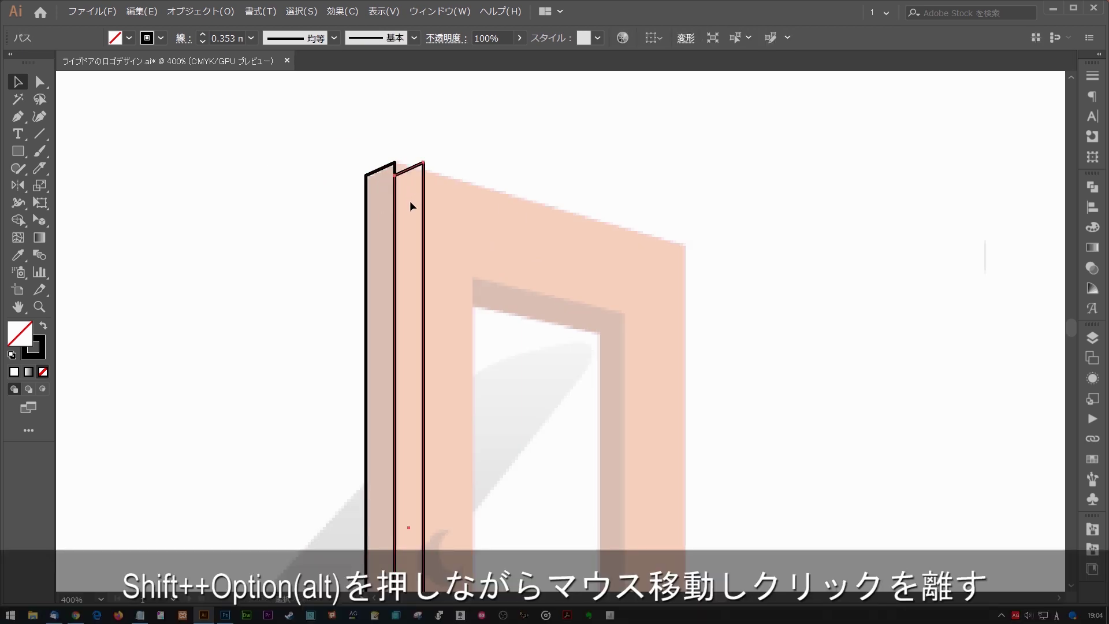
pyautogui.press('o')
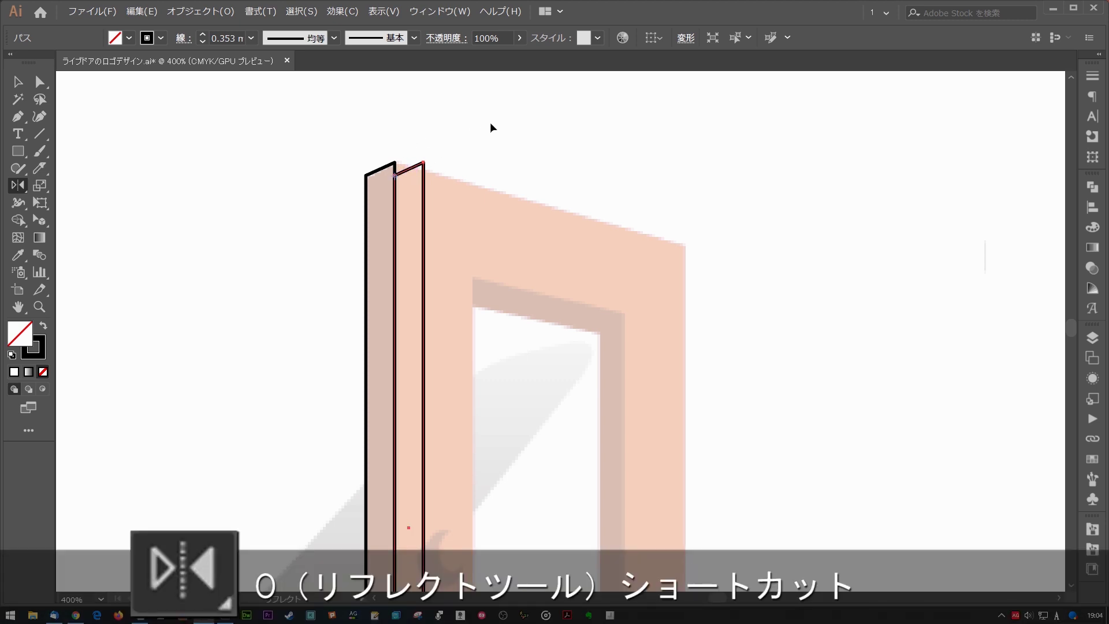
pyautogui.moveTo(490, 122); pyautogui.dragTo(349, 143)
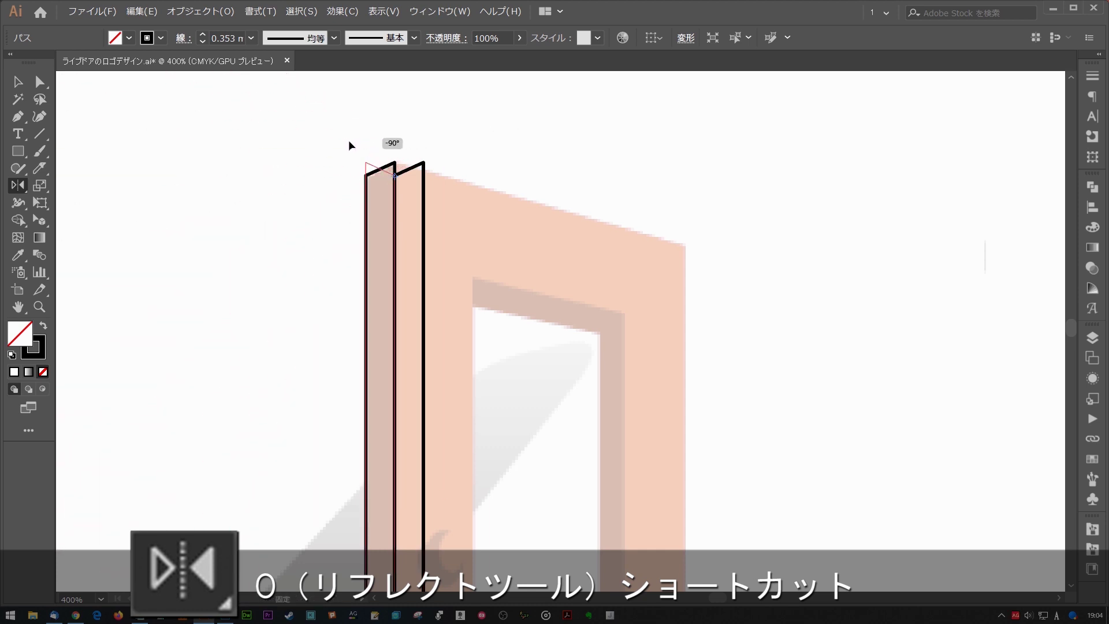
pyautogui.moveTo(349, 141); pyautogui.dragTo(348, 142)
pyautogui.press('v')
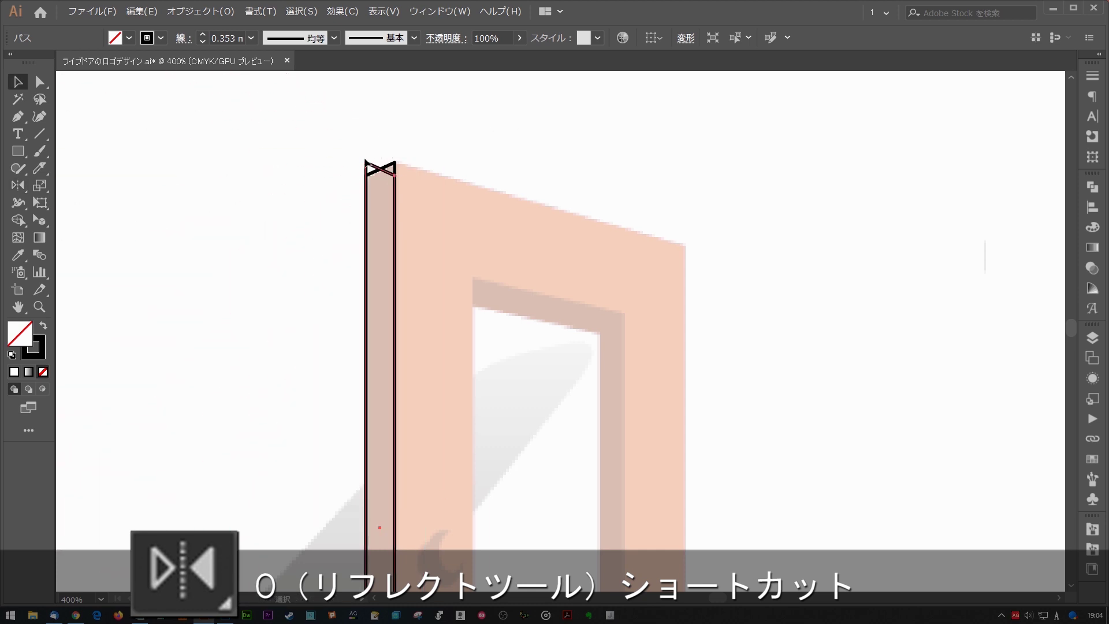
pyautogui.moveTo(377, 168); pyautogui.dragTo(415, 158)
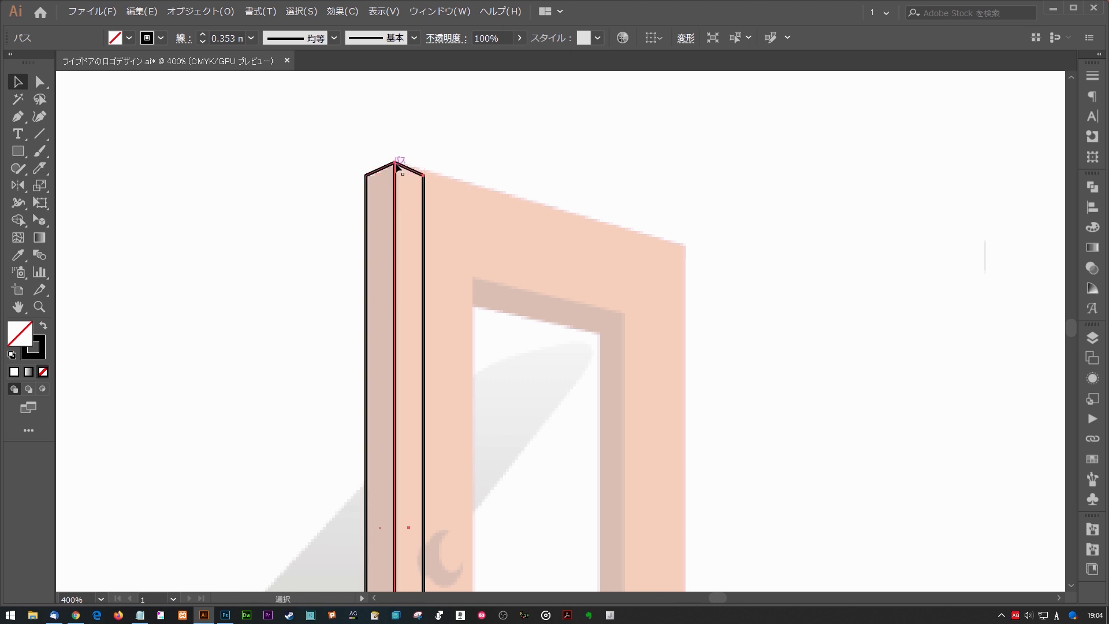
# Step: Stretch the mirrored copy's right edge out to the door's right side
pyautogui.press('a')
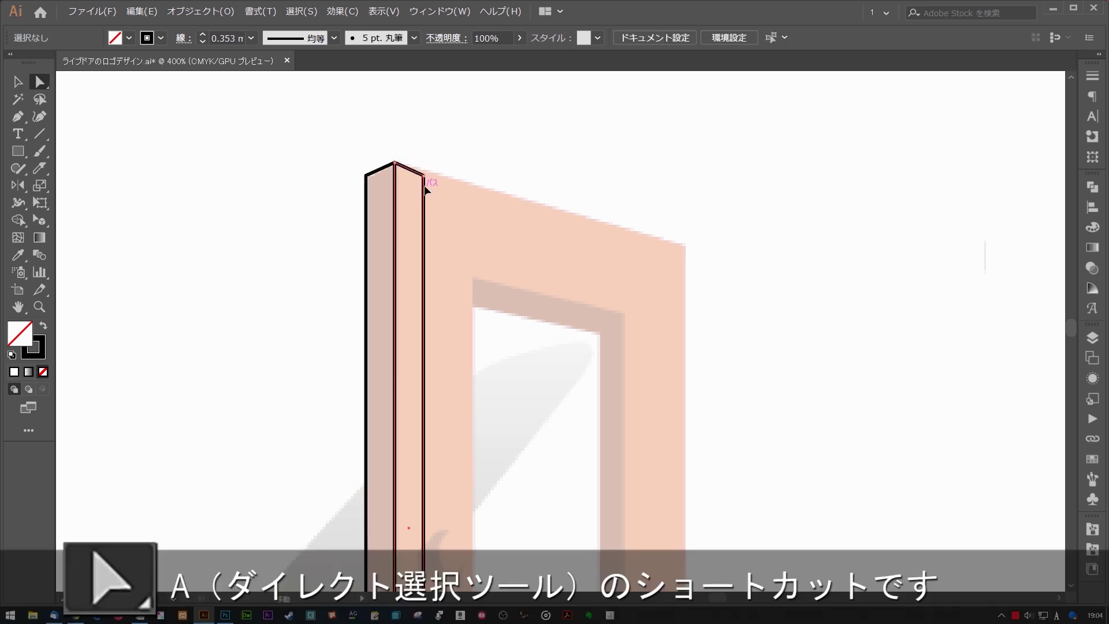
pyautogui.click(426, 186)
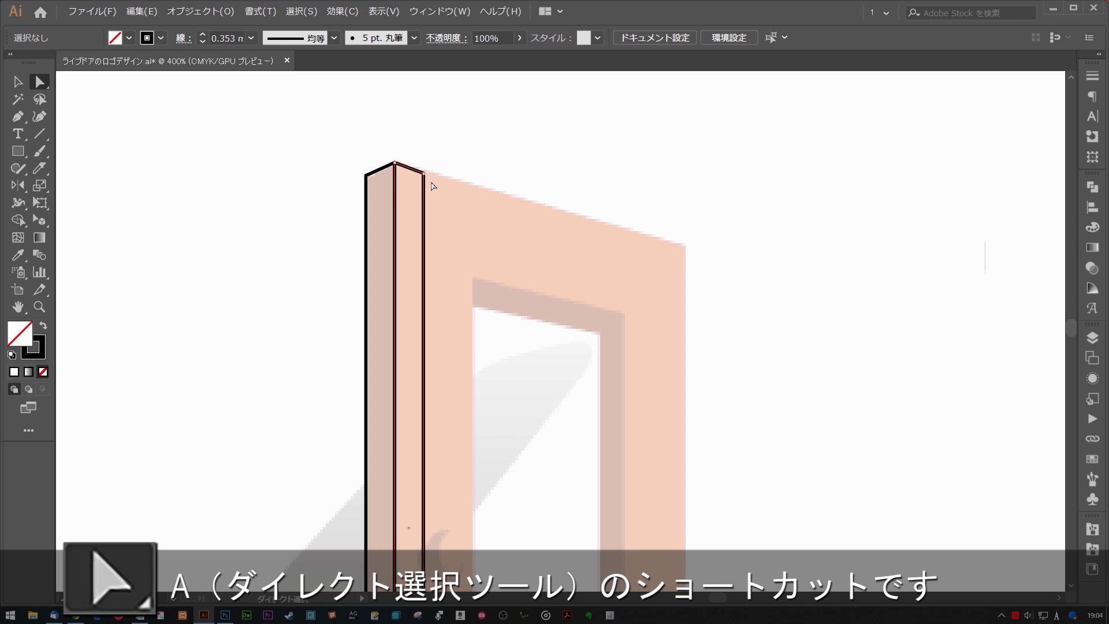
pyautogui.moveTo(427, 193); pyautogui.dragTo(685, 210)
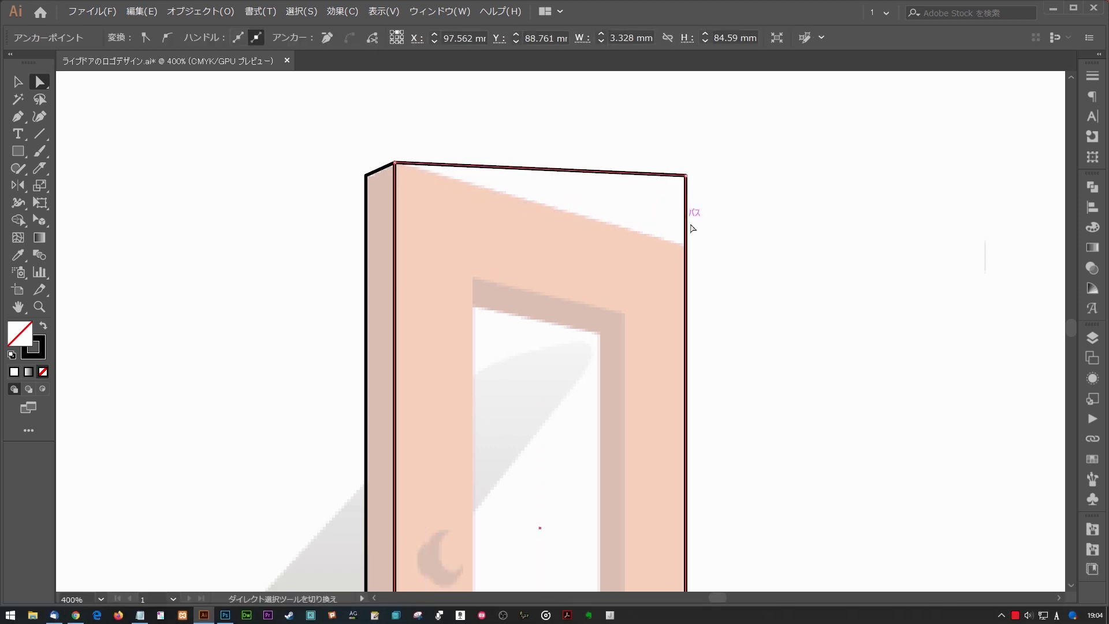
# Step: Shorten the front face's right edge so its top and bottom slant with the door's perspective
pyautogui.hotkey('ctrl', '-')
pyautogui.hotkey('ctrl', '-')
pyautogui.press('s')
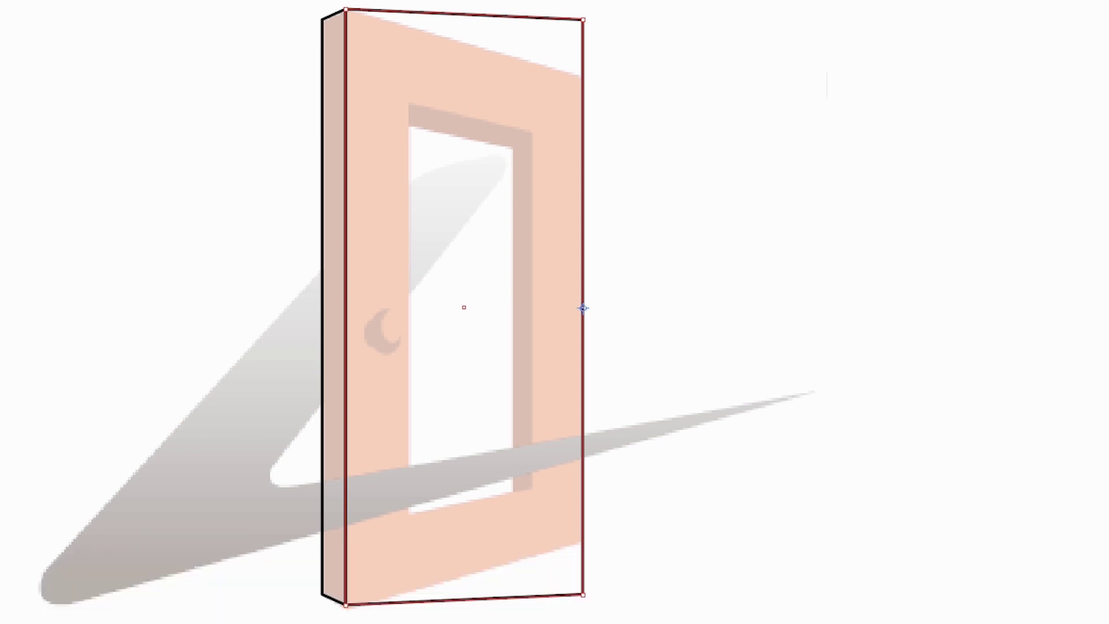
pyautogui.moveTo(666, 66); pyautogui.dragTo(694, 33)
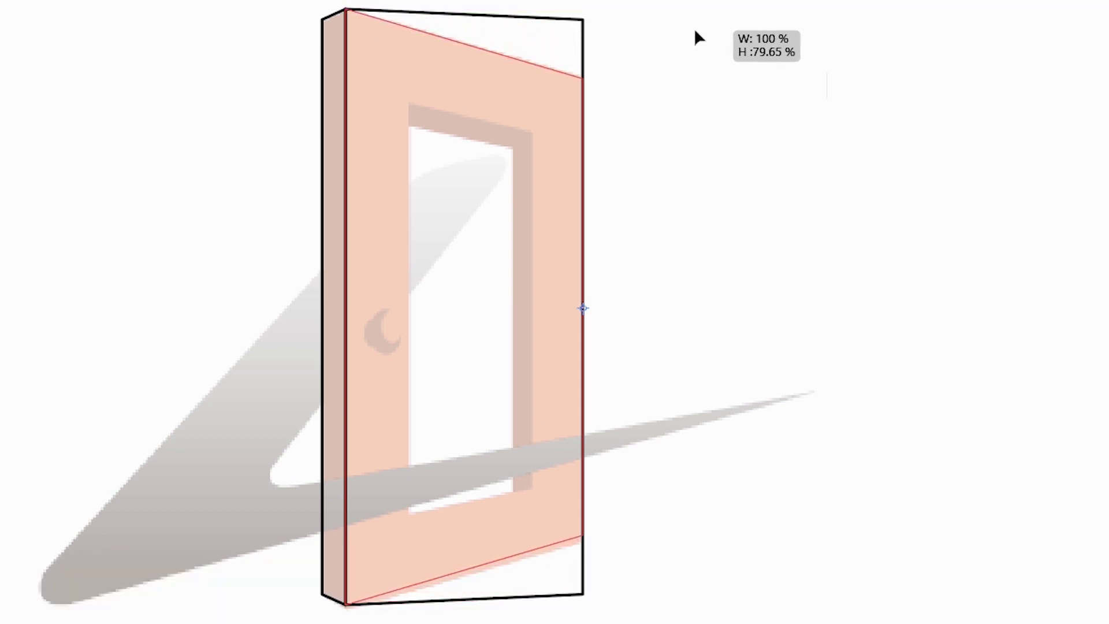
pyautogui.moveTo(694, 33); pyautogui.dragTo(693, 37)
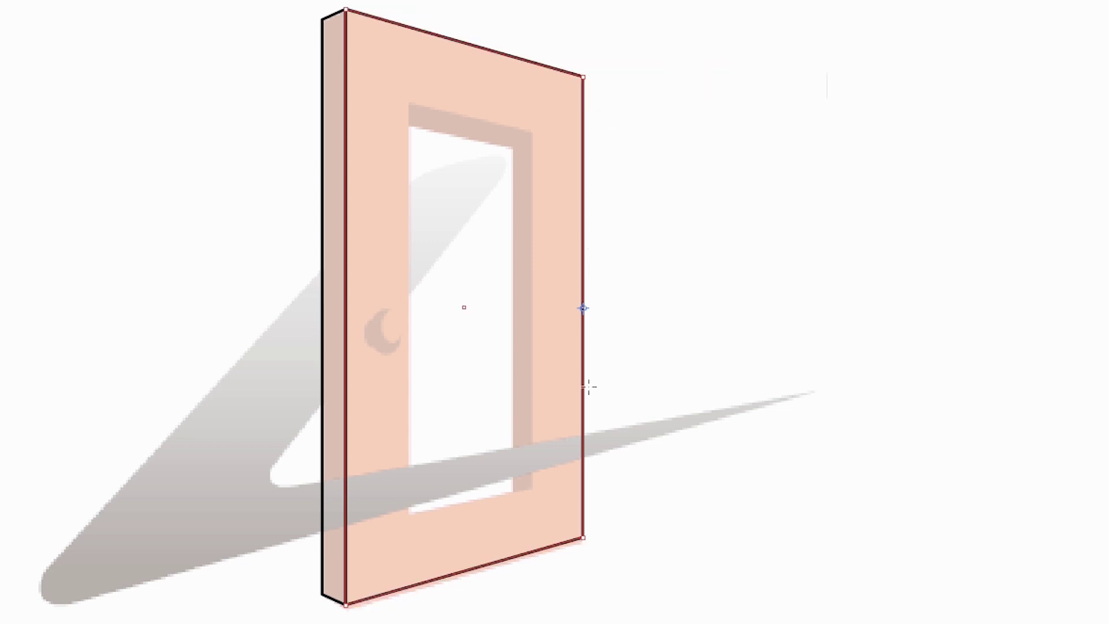
pyautogui.moveTo(348, 4); pyautogui.dragTo(815, 387)
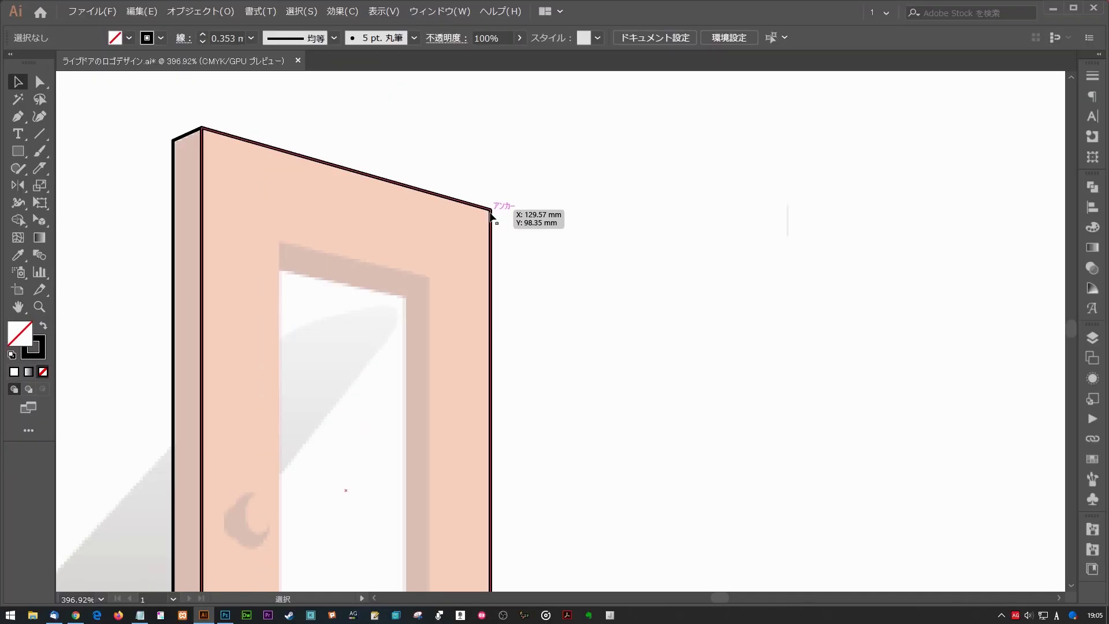
pyautogui.press('s')
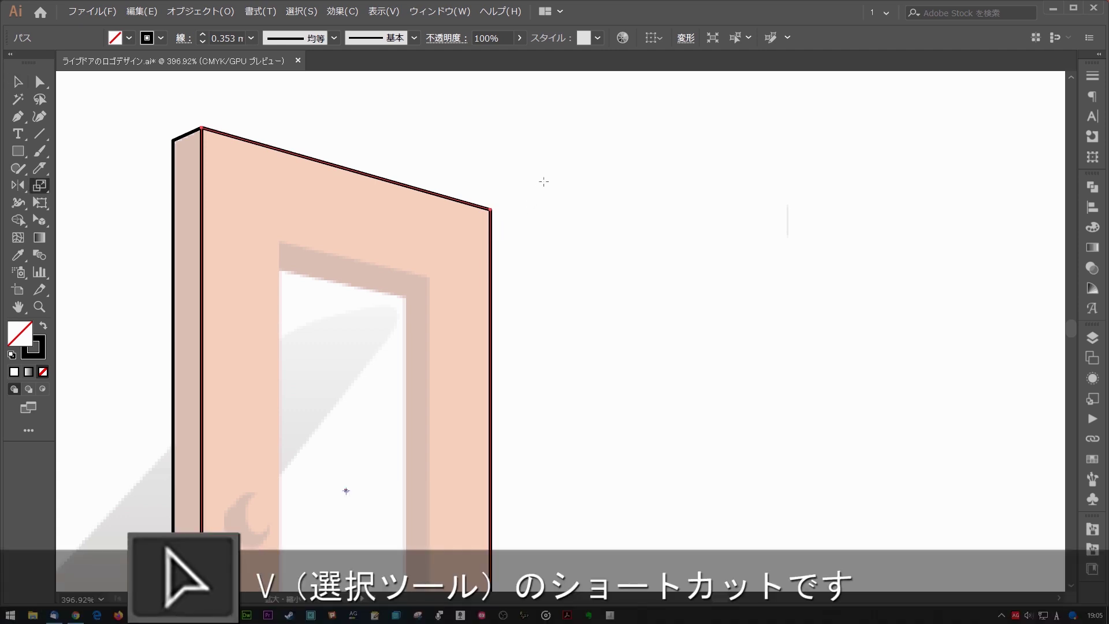
# Step: Scale a smaller copy of the front face as the inner frame and move its right edge inward
pyautogui.moveTo(611, 114); pyautogui.dragTo(542, 222)
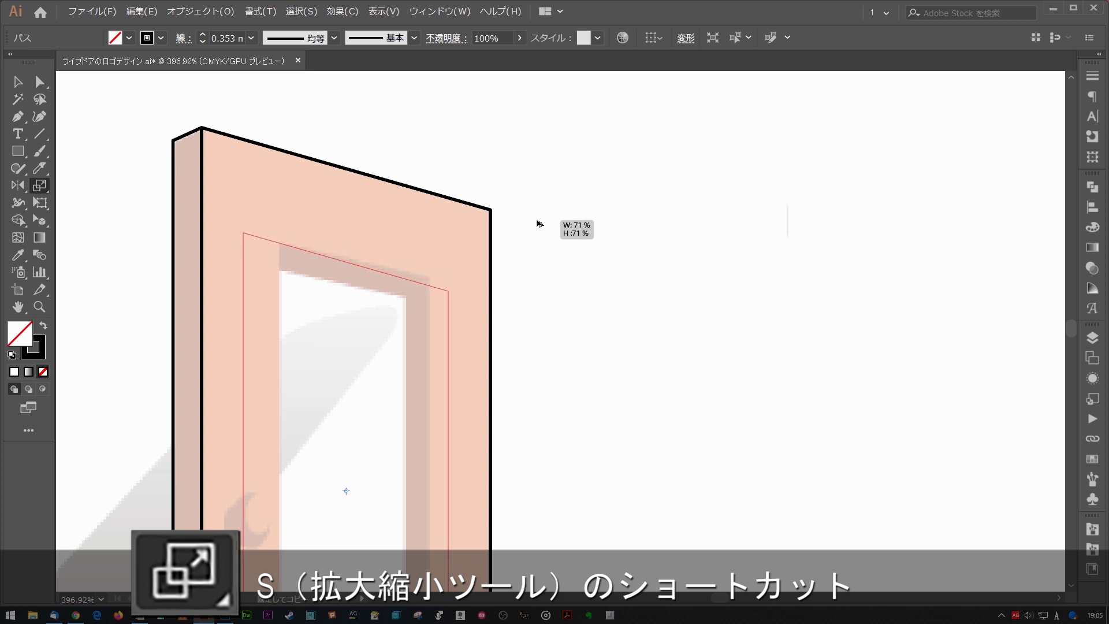
pyautogui.moveTo(541, 222); pyautogui.dragTo(541, 218)
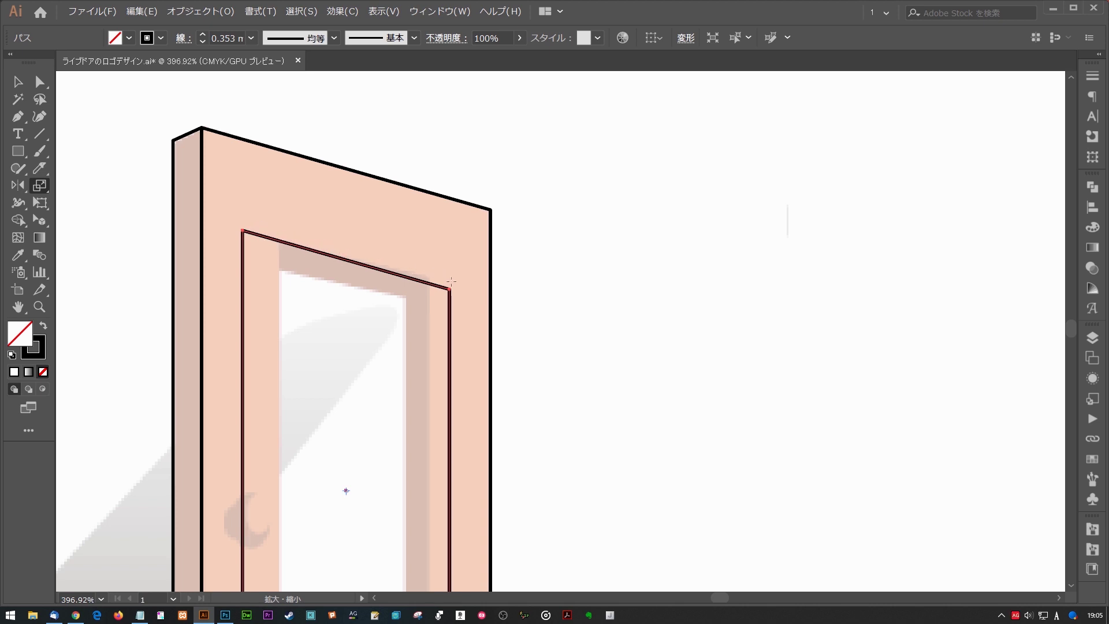
pyautogui.press('a')
pyautogui.hotkey('ctrl', '-')
pyautogui.hotkey('ctrl', '-')
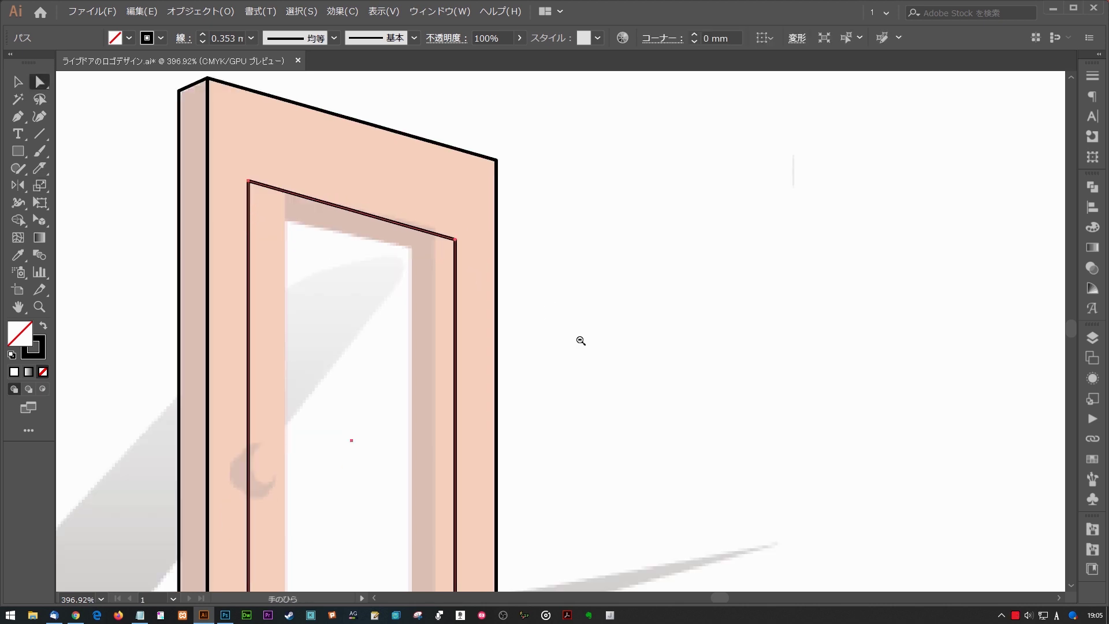
pyautogui.click(449, 267)
pyautogui.moveTo(434, 274); pyautogui.dragTo(423, 274)
# Step: Fit the inner frame's corners to the sketch's opening: raise top-right, shift left edge, lower top-left, nudge bottom
pyautogui.scroll(3, 484, 240)
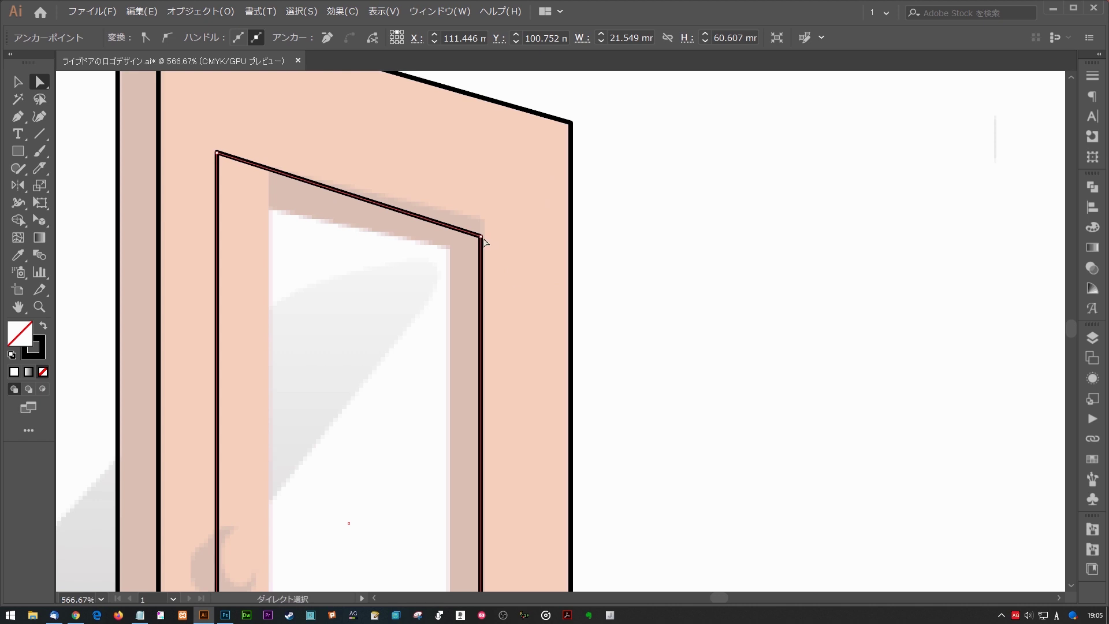
pyautogui.press('s')
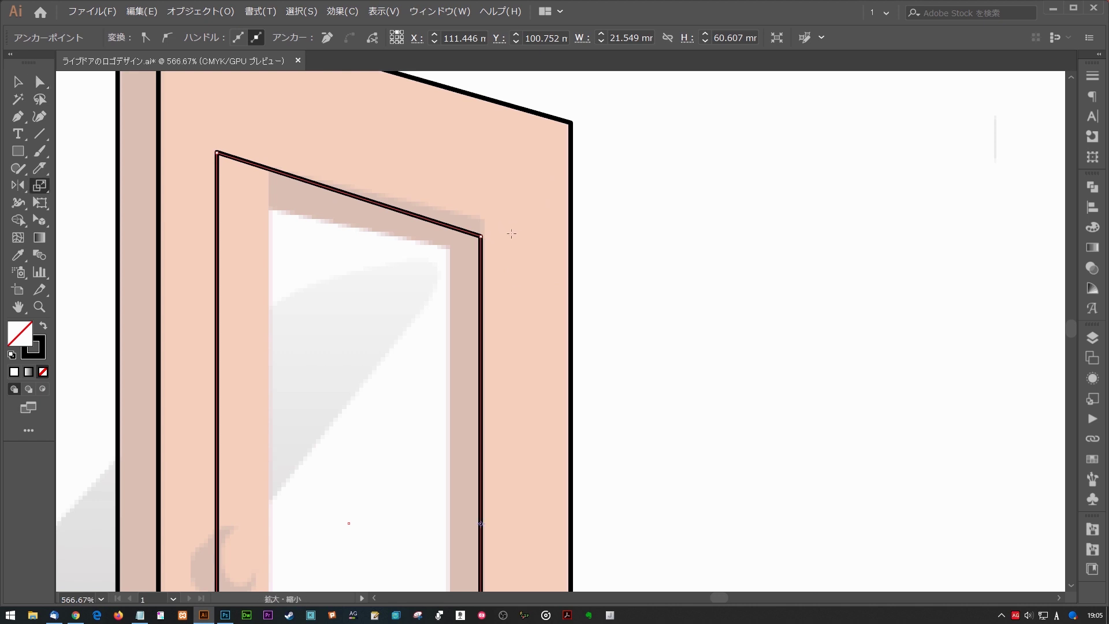
pyautogui.moveTo(515, 214); pyautogui.dragTo(515, 198)
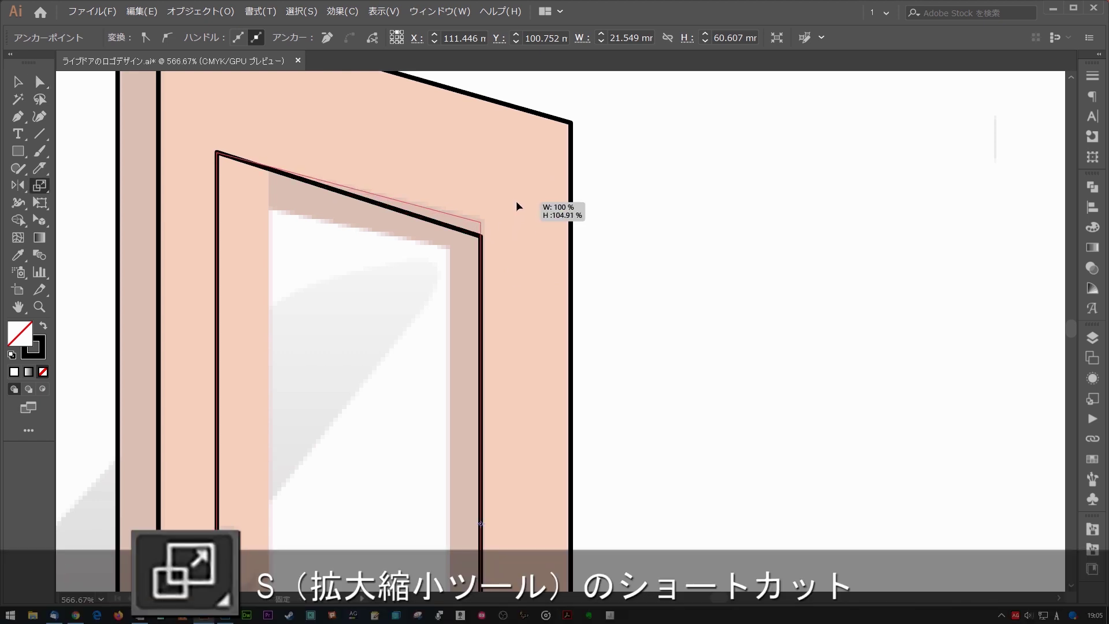
pyautogui.press('a')
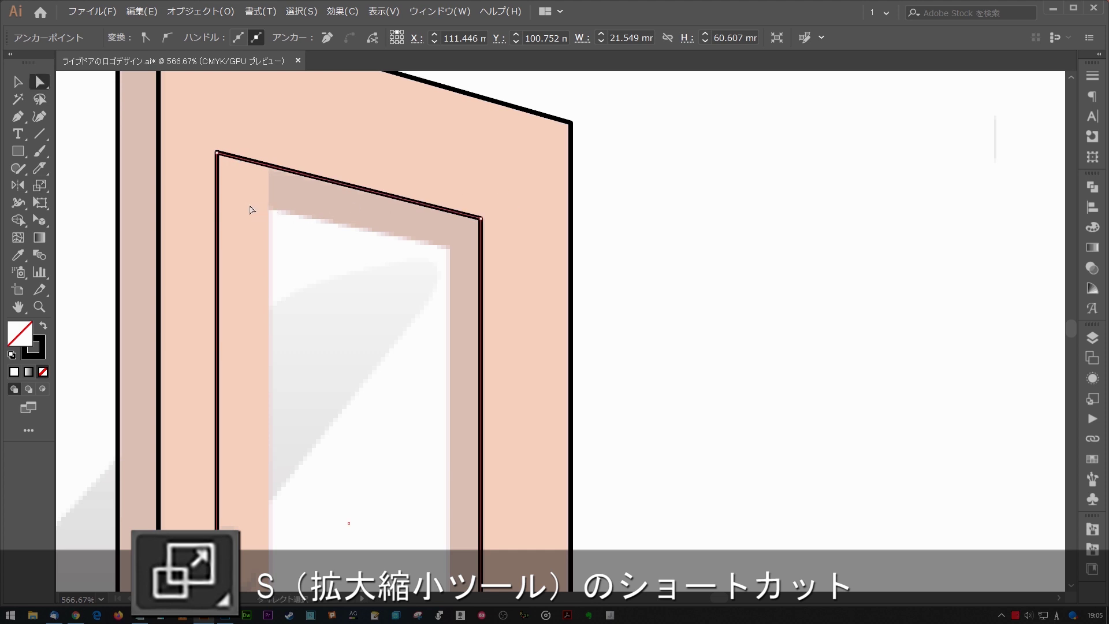
pyautogui.moveTo(218, 214); pyautogui.dragTo(267, 218)
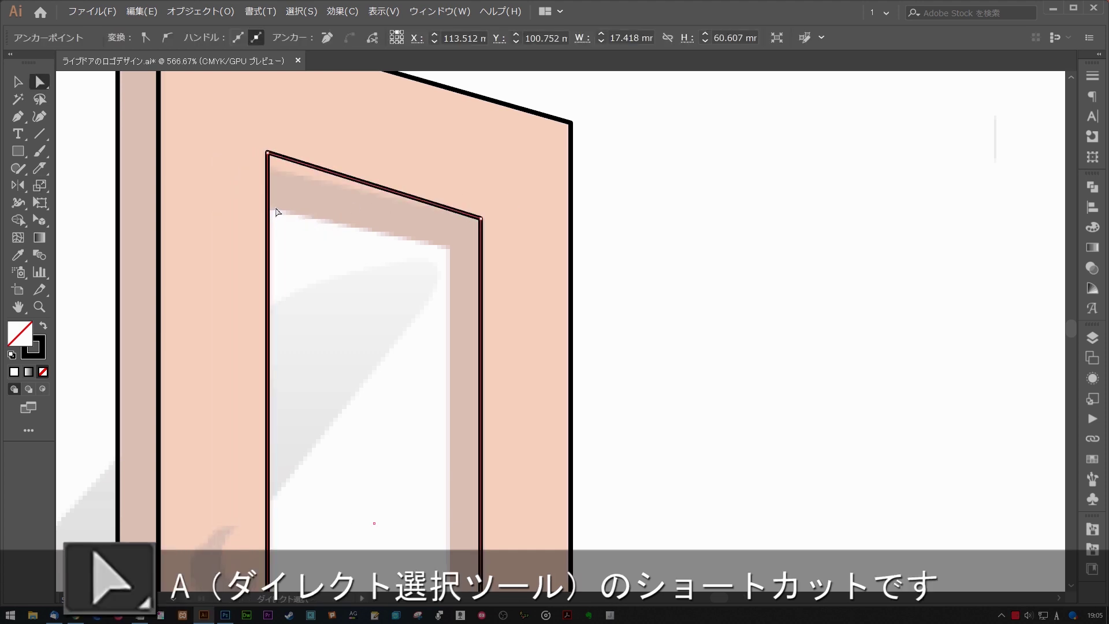
pyautogui.press('s')
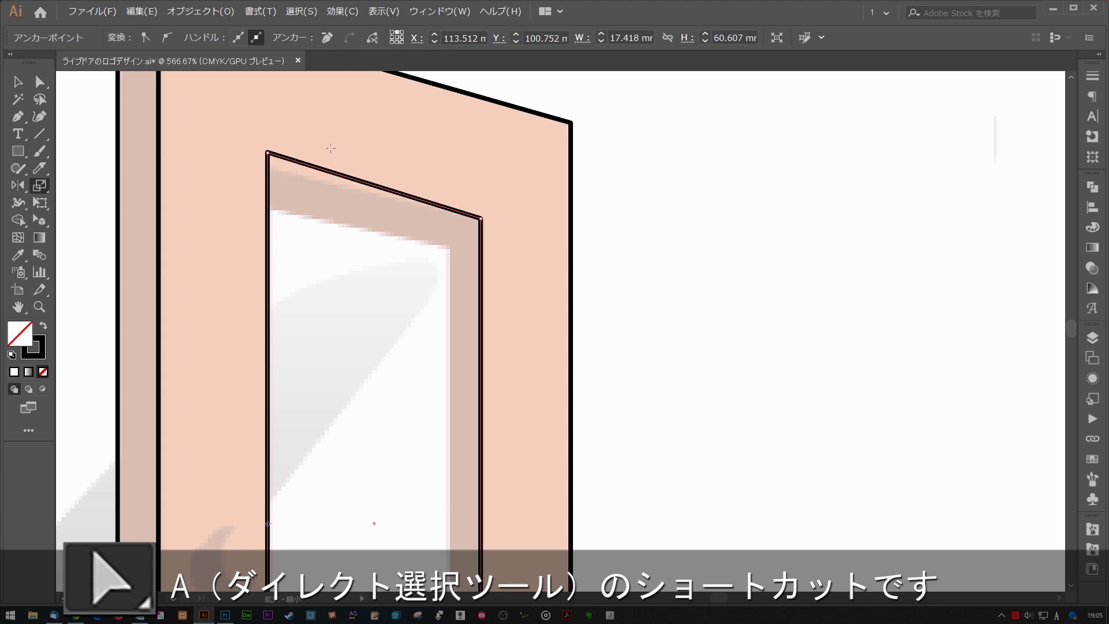
pyautogui.moveTo(205, 119); pyautogui.dragTo(208, 132)
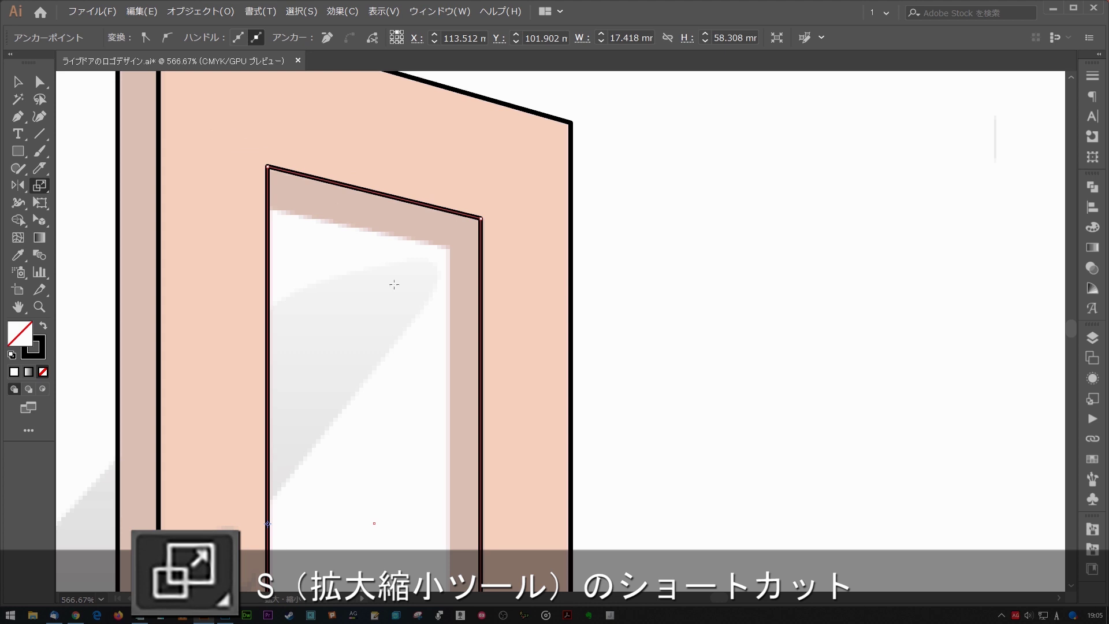
pyautogui.press('v')
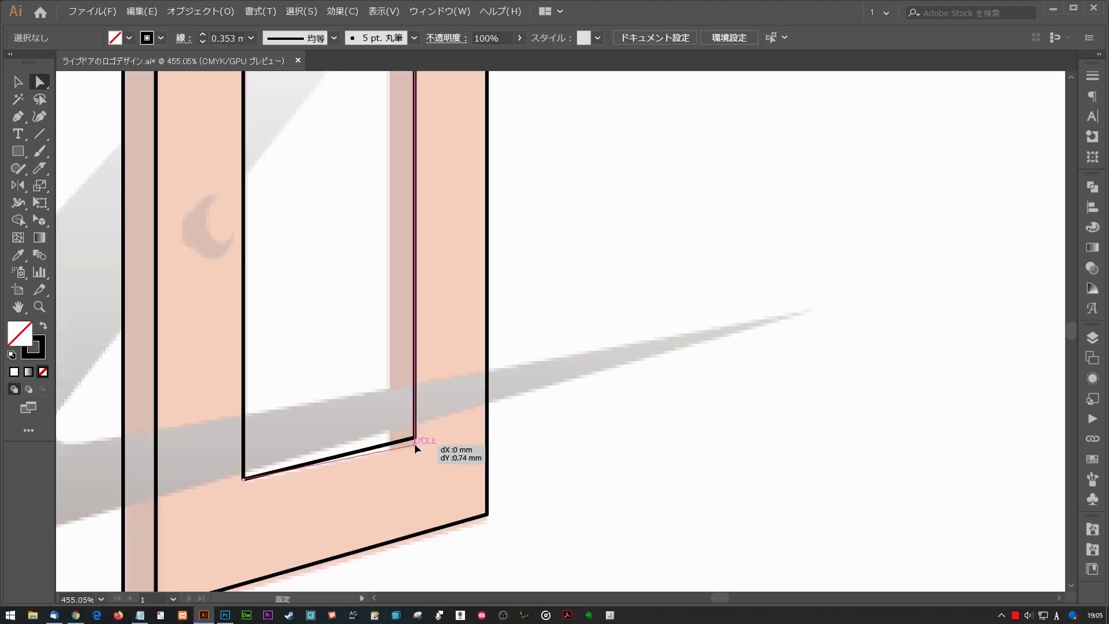
pyautogui.moveTo(414, 442); pyautogui.dragTo(414, 445)
pyautogui.moveTo(244, 479); pyautogui.dragTo(244, 482)
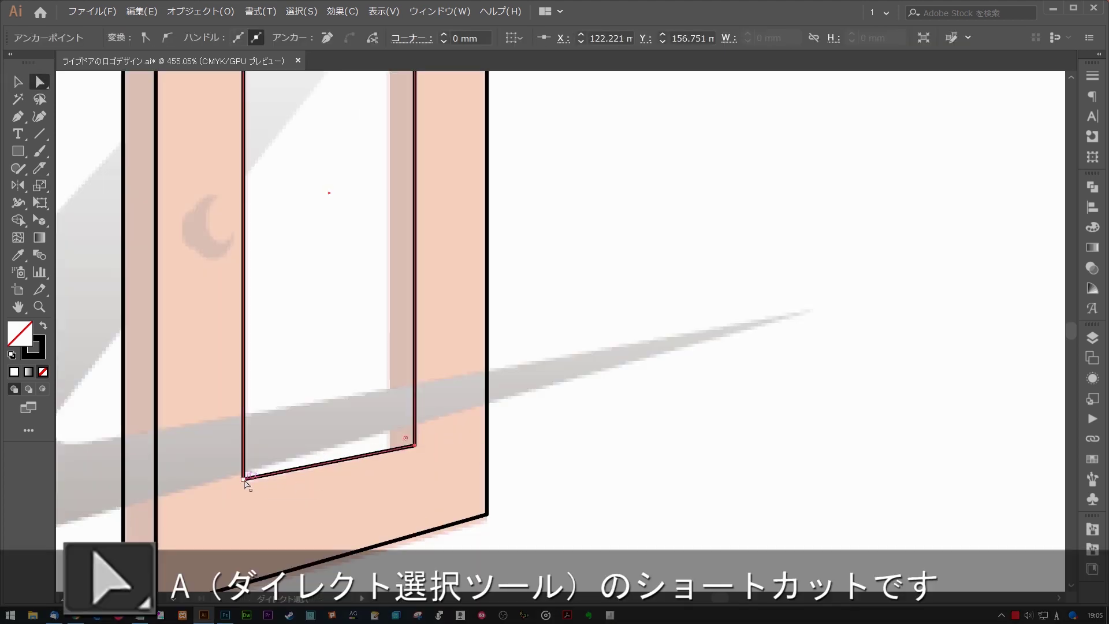
# Step: Drag a copy of the inner frame down-left and cut it with Scissors at two corners
pyautogui.press('v')
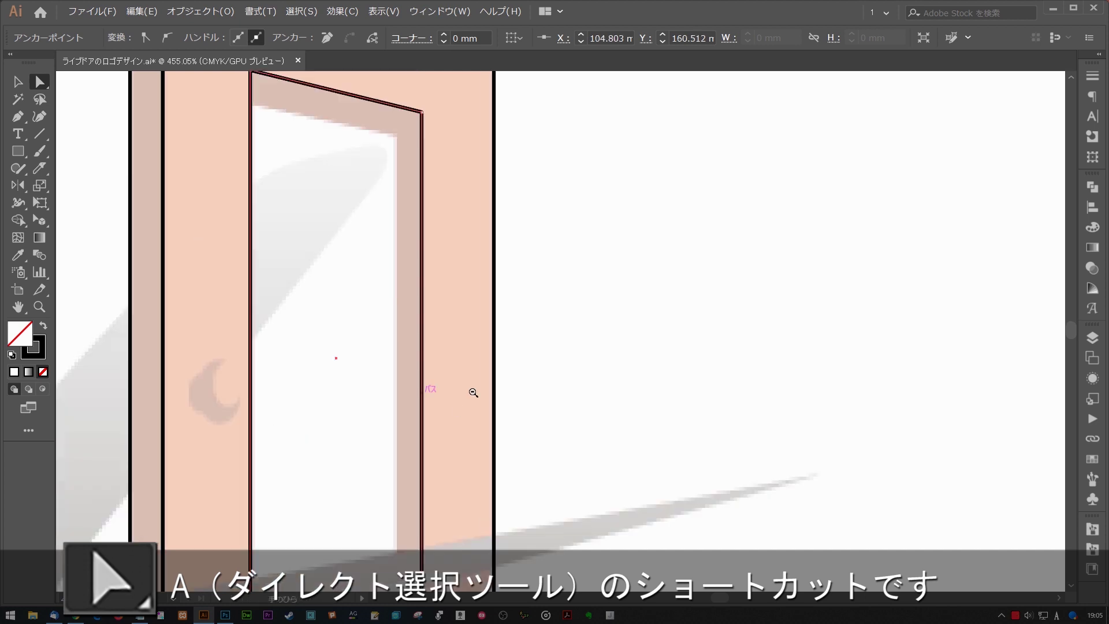
pyautogui.moveTo(474, 217)
pyautogui.mouseDown()
pyautogui.moveTo(471, 243)
pyautogui.moveTo(433, 247)
pyautogui.mouseUp()
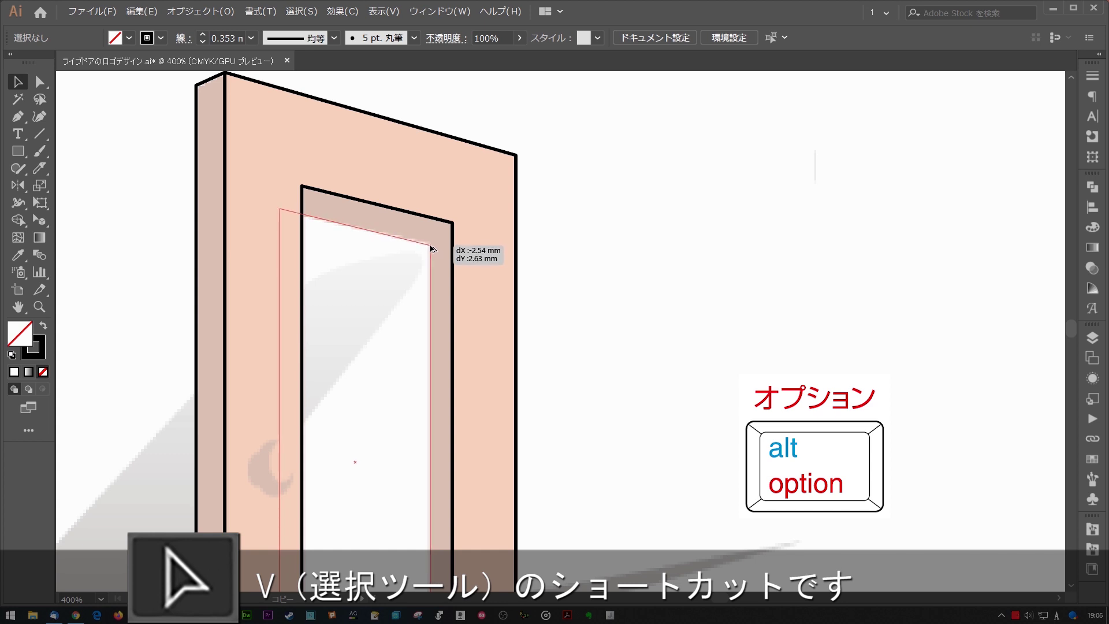
pyautogui.moveTo(432, 249); pyautogui.dragTo(431, 249)
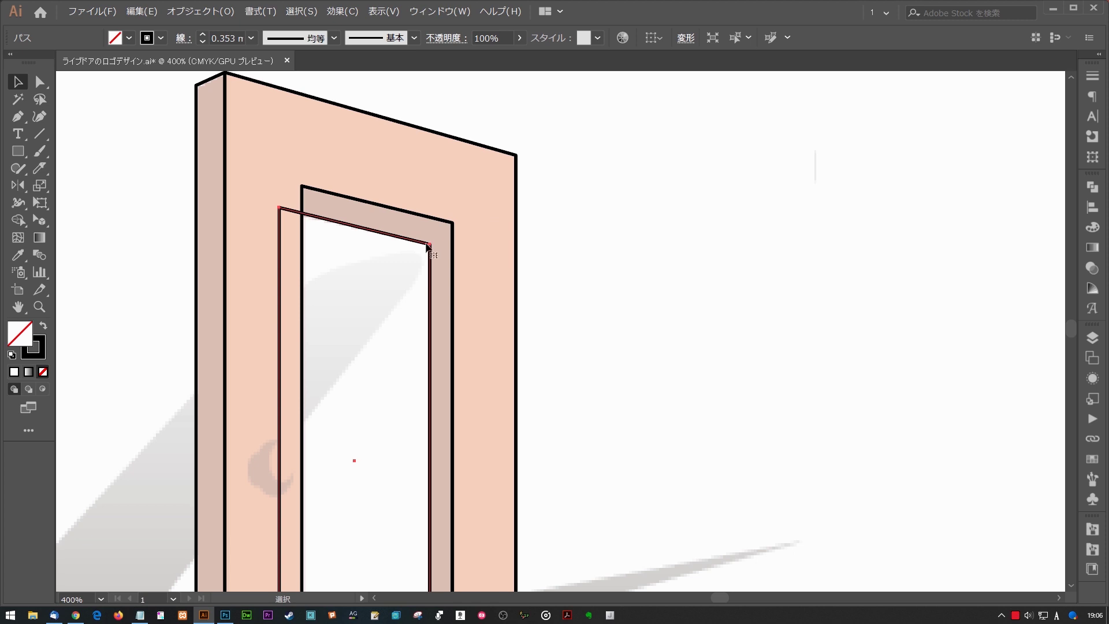
pyautogui.press('c')
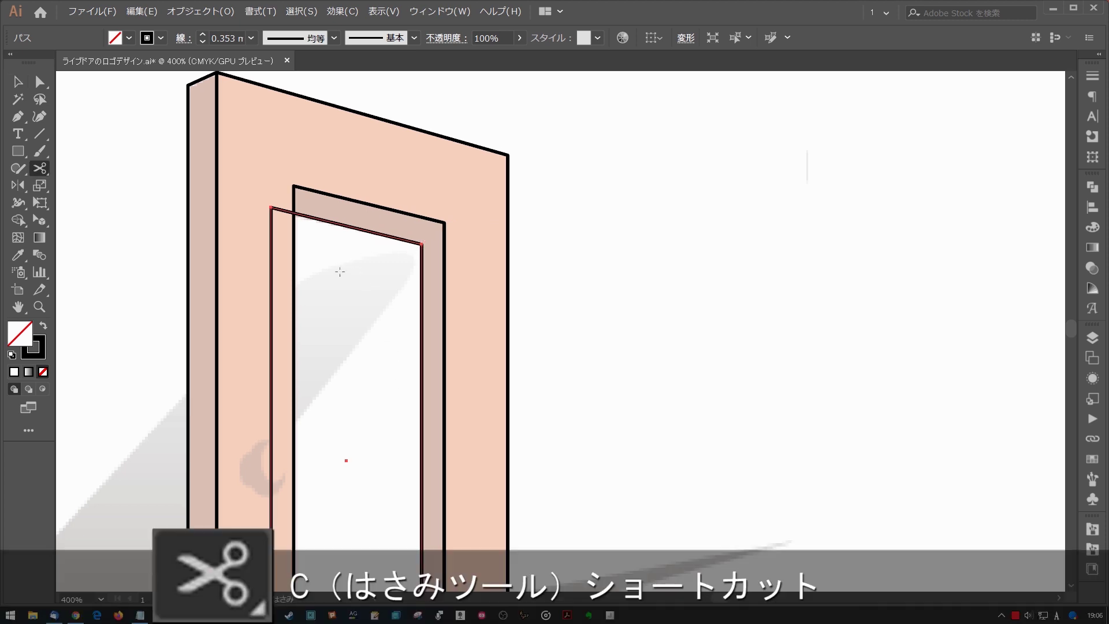
pyautogui.click(294, 210)
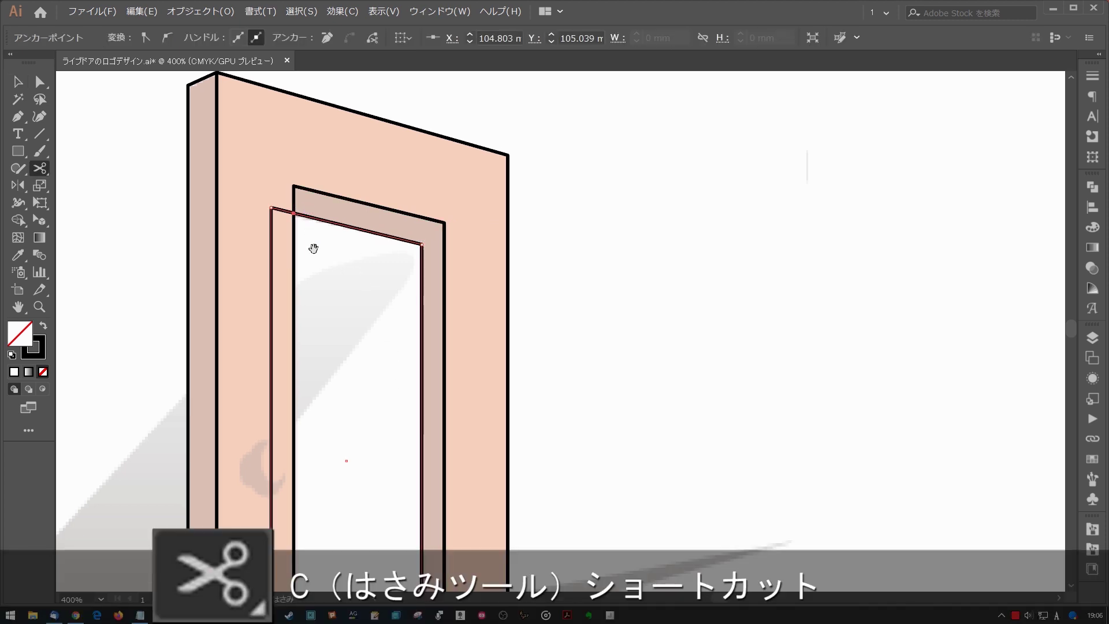
pyautogui.scroll(-5, 323, 219)
pyautogui.click(405, 396)
# Step: Delete the leftover left jamb piece, keeping the recessed top and right edges
pyautogui.press('v')
pyautogui.moveTo(336, 256); pyautogui.dragTo(399, 513)
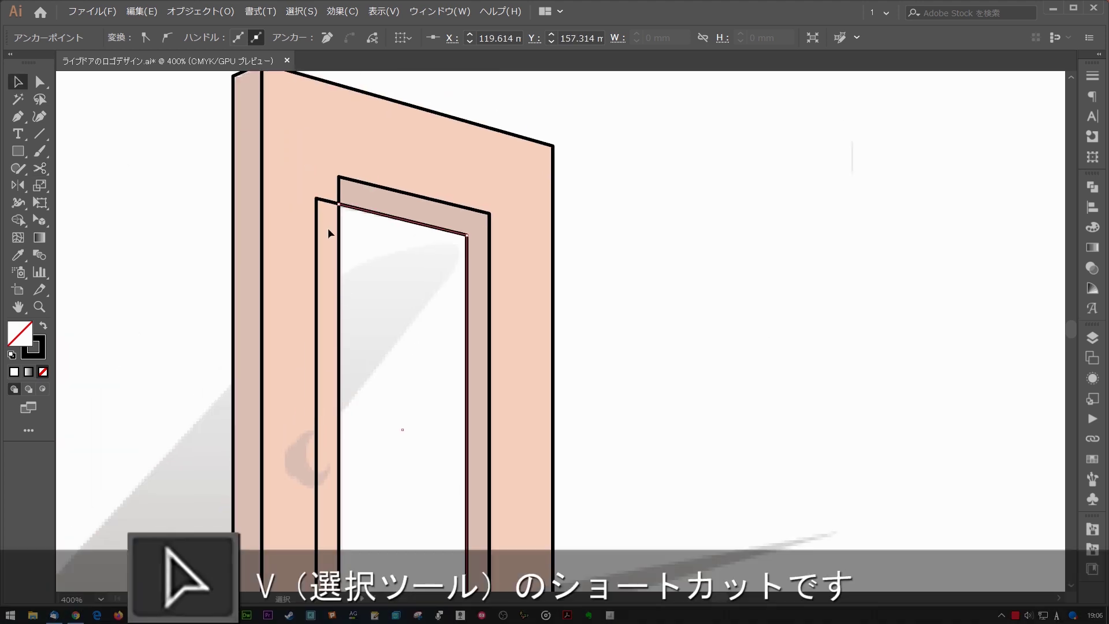
pyautogui.click(327, 242)
pyautogui.moveTo(368, 234); pyautogui.dragTo(309, 279)
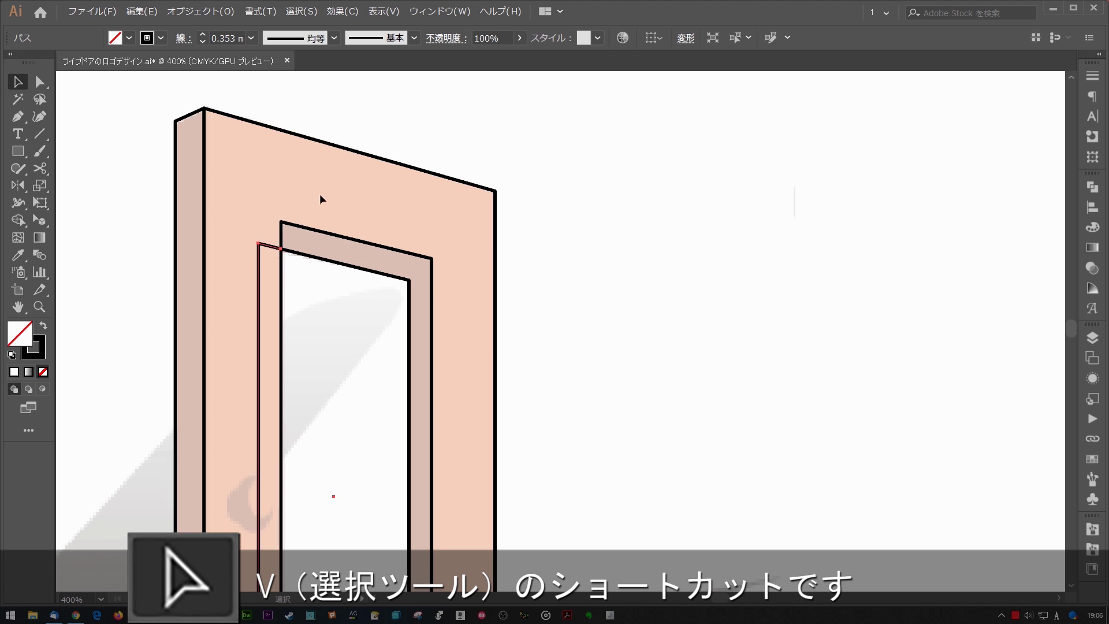
pyautogui.press('Delete')
pyautogui.moveTo(530, 311); pyautogui.dragTo(486, 314)
pyautogui.moveTo(552, 354); pyautogui.dragTo(423, 353)
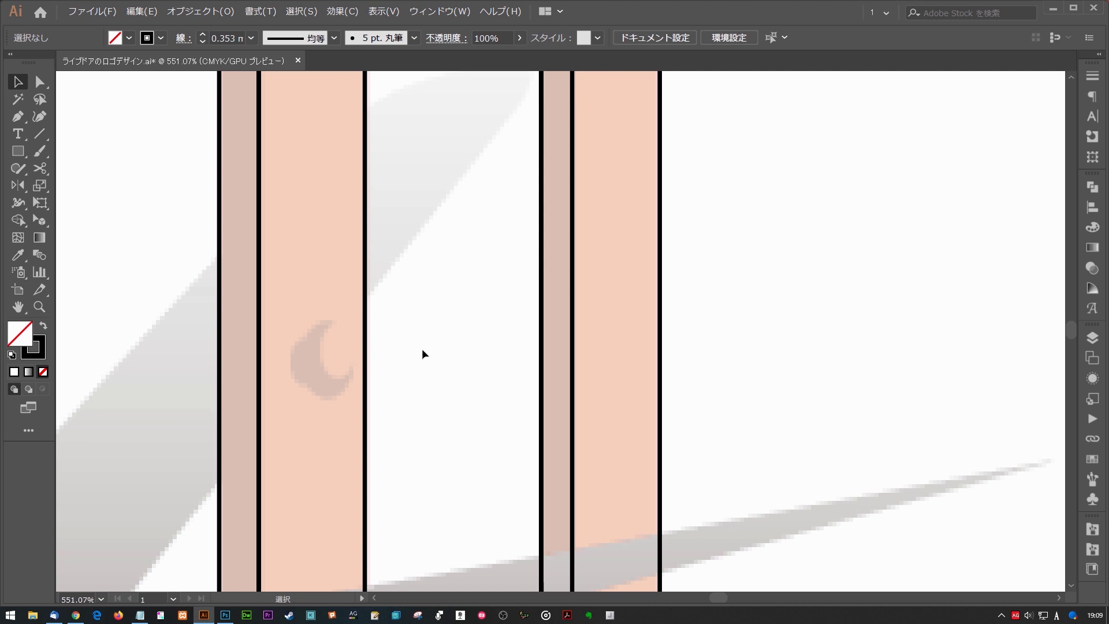
# Step: Draw a small ellipse over the knob sketch and duplicate it to the left
pyautogui.press('l')
pyautogui.scroll(-3, 414, 258)
pyautogui.hscroll(-2, 414, 257)
pyautogui.moveTo(409, 256); pyautogui.dragTo(430, 283)
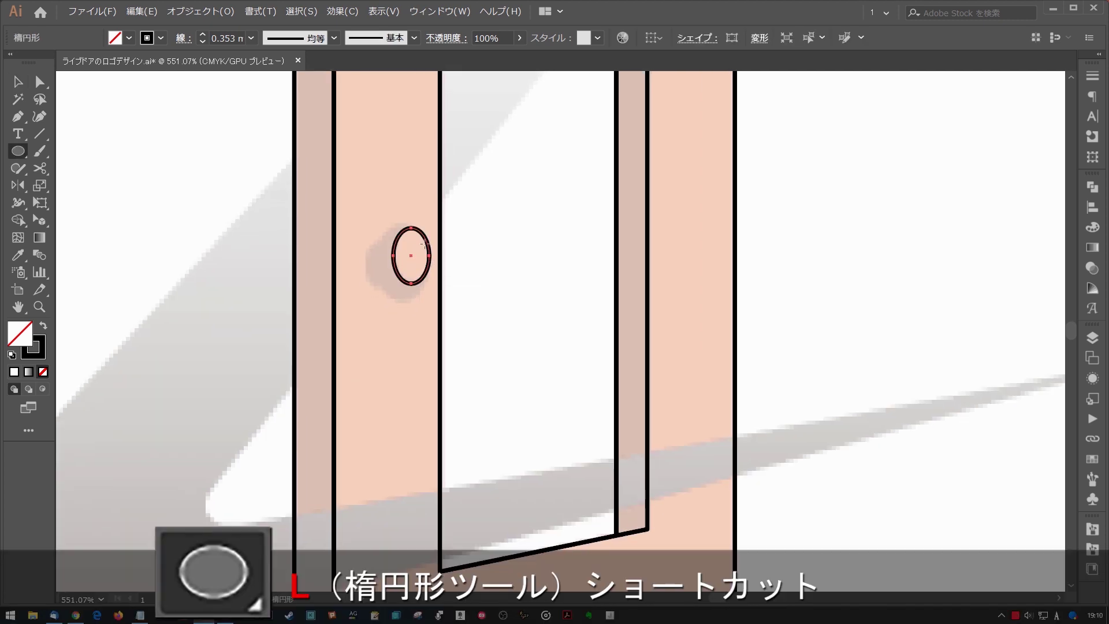
pyautogui.scroll(3, 398, 230)
pyautogui.press('v')
pyautogui.moveTo(433, 229); pyautogui.dragTo(399, 221)
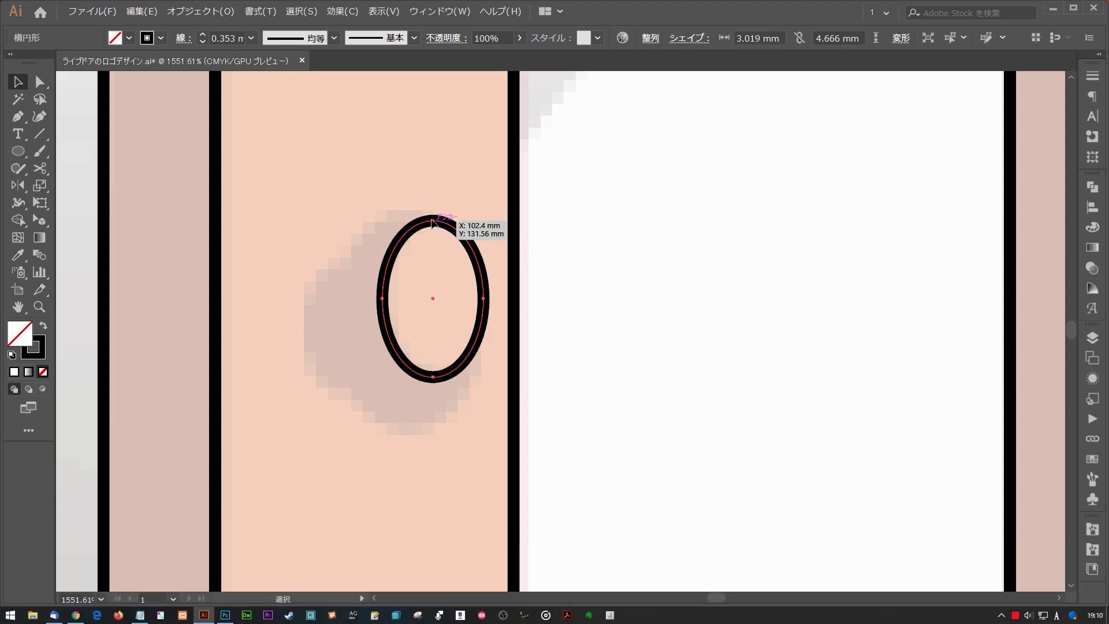
# Step: Enlarge the duplicate into the knob's outer rim ellipse and position it
pyautogui.press('s')
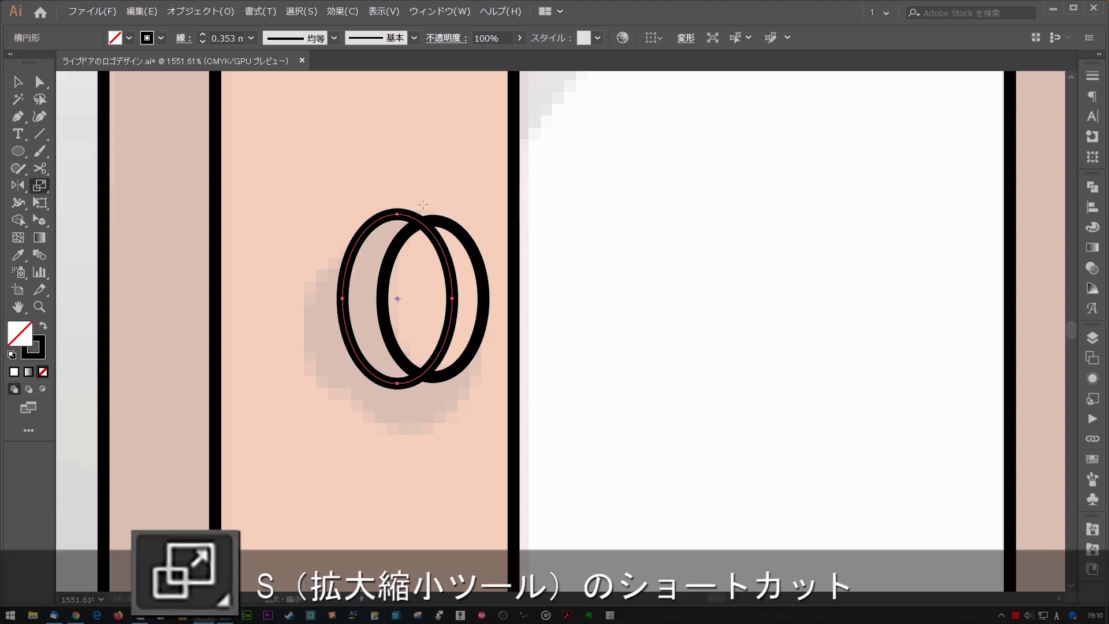
pyautogui.moveTo(399, 218); pyautogui.dragTo(403, 218)
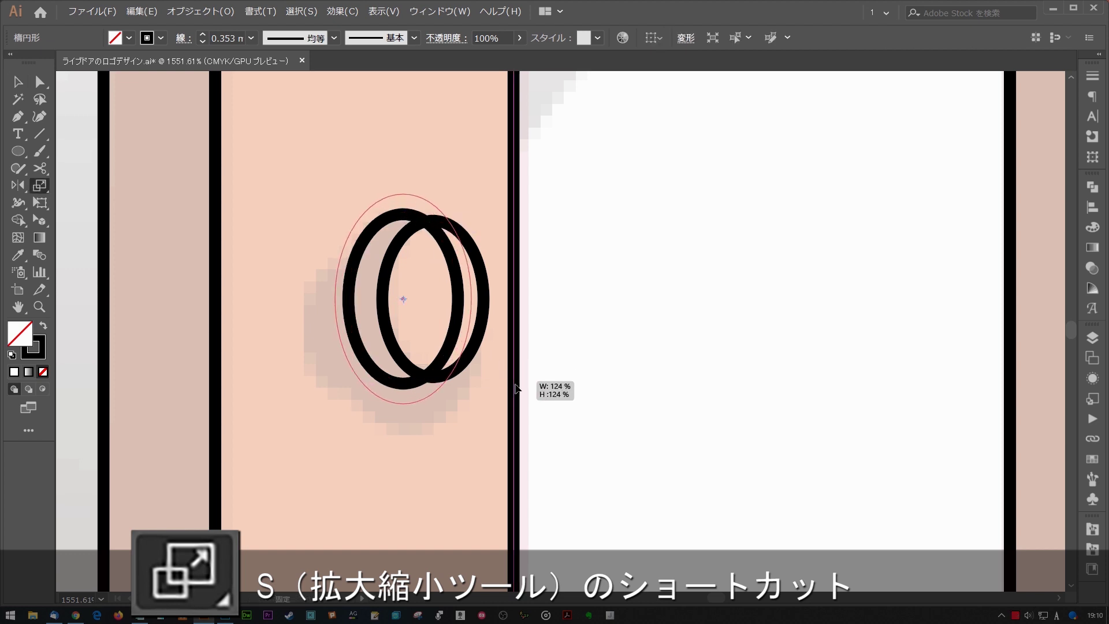
pyautogui.moveTo(403, 218); pyautogui.dragTo(514, 384)
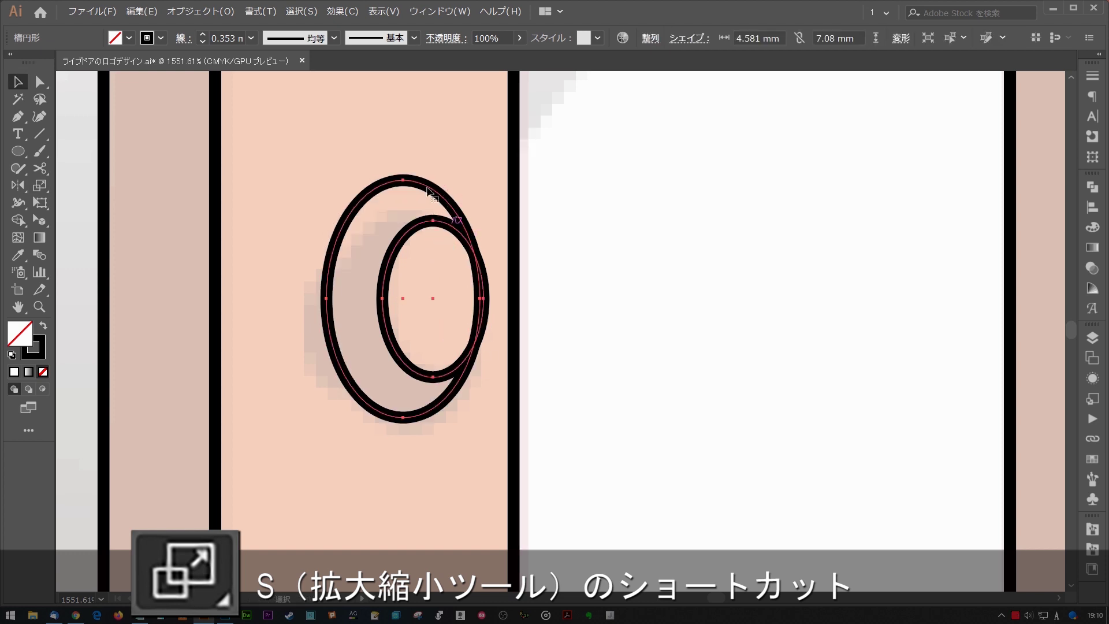
pyautogui.moveTo(444, 207); pyautogui.dragTo(403, 184)
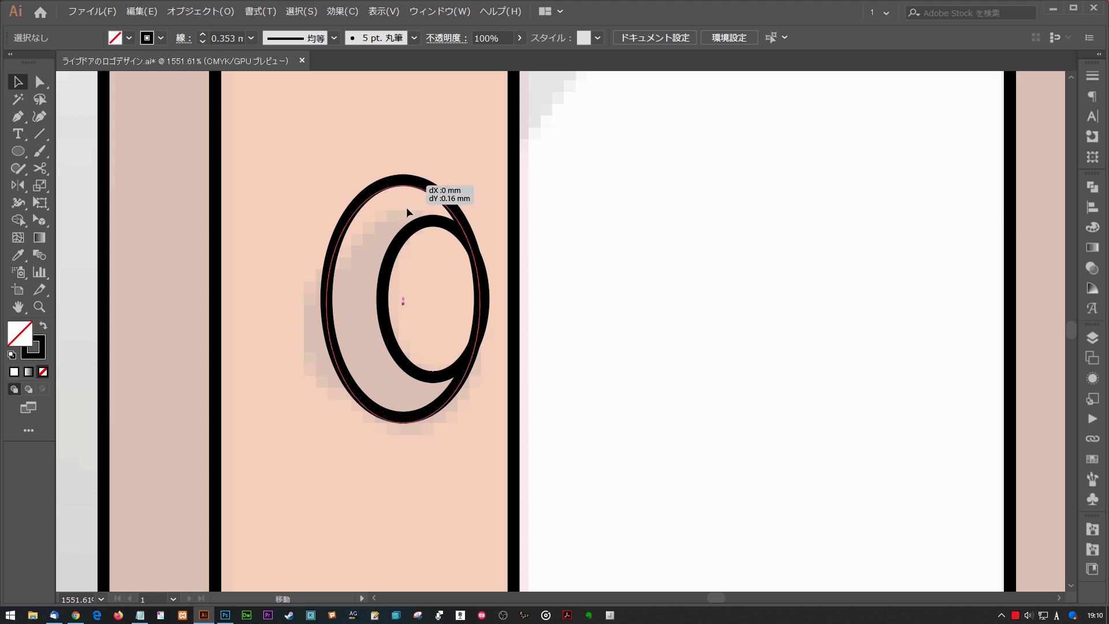
pyautogui.moveTo(403, 184); pyautogui.dragTo(408, 211)
pyautogui.press('s')
pyautogui.moveTo(520, 366); pyautogui.dragTo(513, 358)
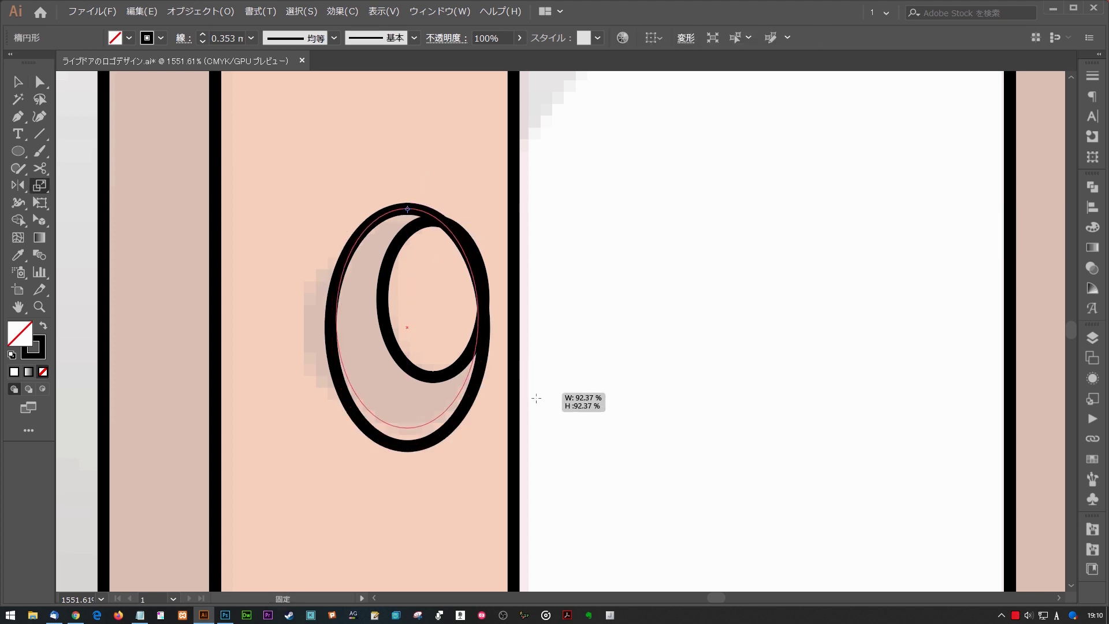
pyautogui.press('v')
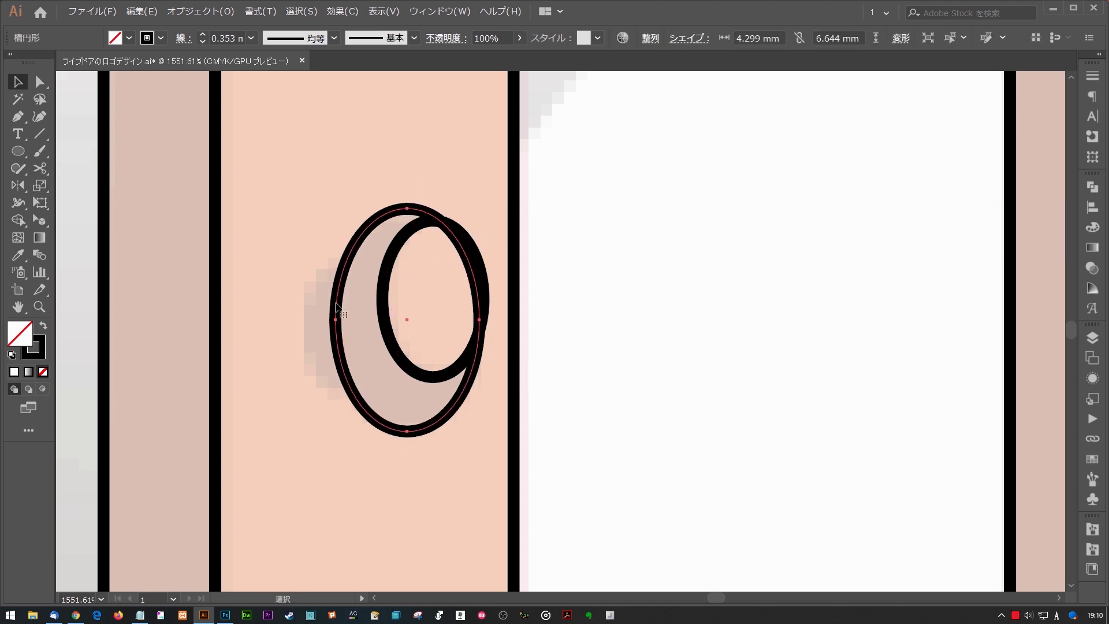
# Step: Add a smaller ellipse copy and merge it with the outer ellipse using Shape Builder
pyautogui.moveTo(336, 314); pyautogui.dragTo(305, 319)
pyautogui.press('s')
pyautogui.moveTo(476, 169)
pyautogui.mouseDown()
pyautogui.moveTo(440, 217)
pyautogui.moveTo(457, 215)
pyautogui.mouseUp()
pyautogui.press('v')
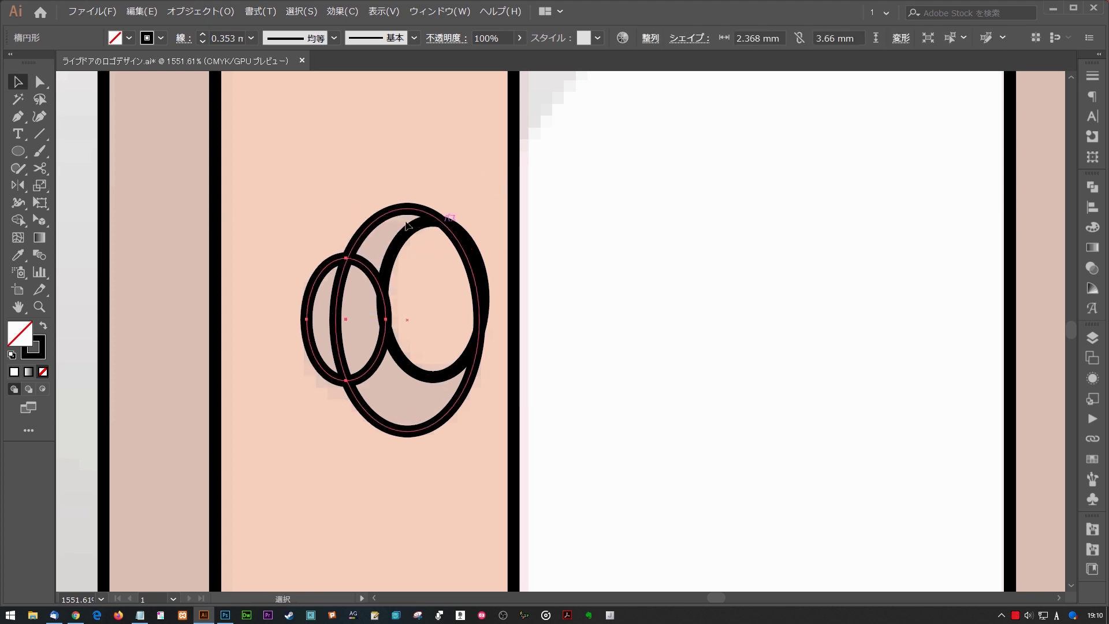
pyautogui.keyDown('shift'); pyautogui.click(398, 315); pyautogui.keyUp('shift')
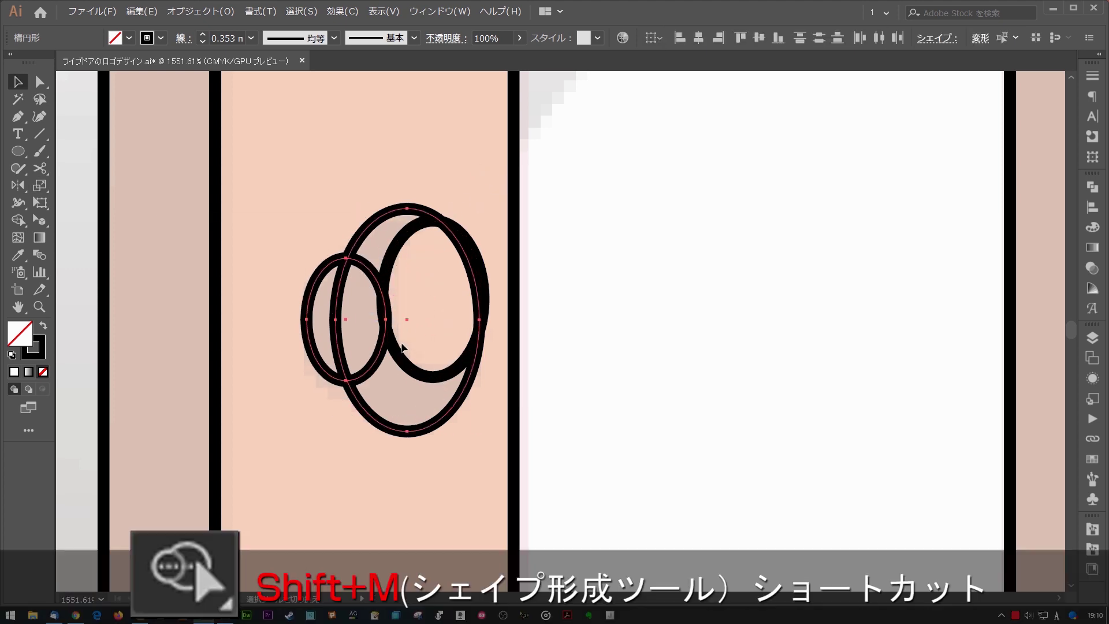
pyautogui.hotkey('shift', 'm')
pyautogui.moveTo(336, 309)
pyautogui.mouseDown()
pyautogui.moveTo(373, 246)
pyautogui.moveTo(398, 242)
pyautogui.mouseUp()
# Step: Deselect, zoom out to the whole door, and save the file
pyautogui.hotkey('ctrl', 'shift', 'a')
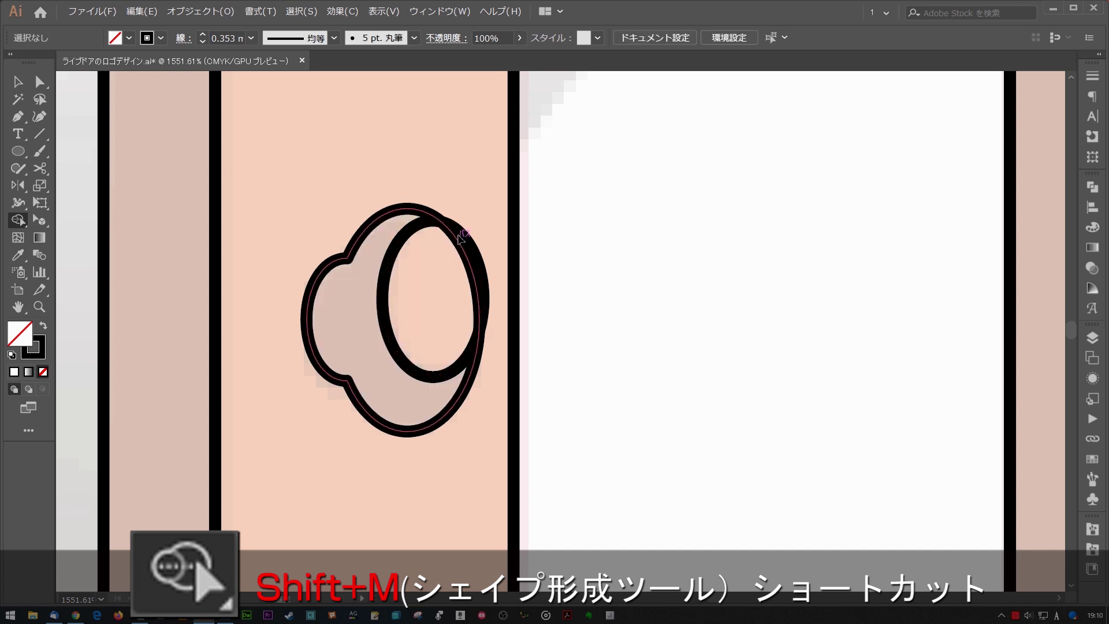
pyautogui.keyDown('ctrl'); pyautogui.keyDown('alt'); pyautogui.click(588, 371); pyautogui.keyUp('alt'); pyautogui.keyUp('ctrl')
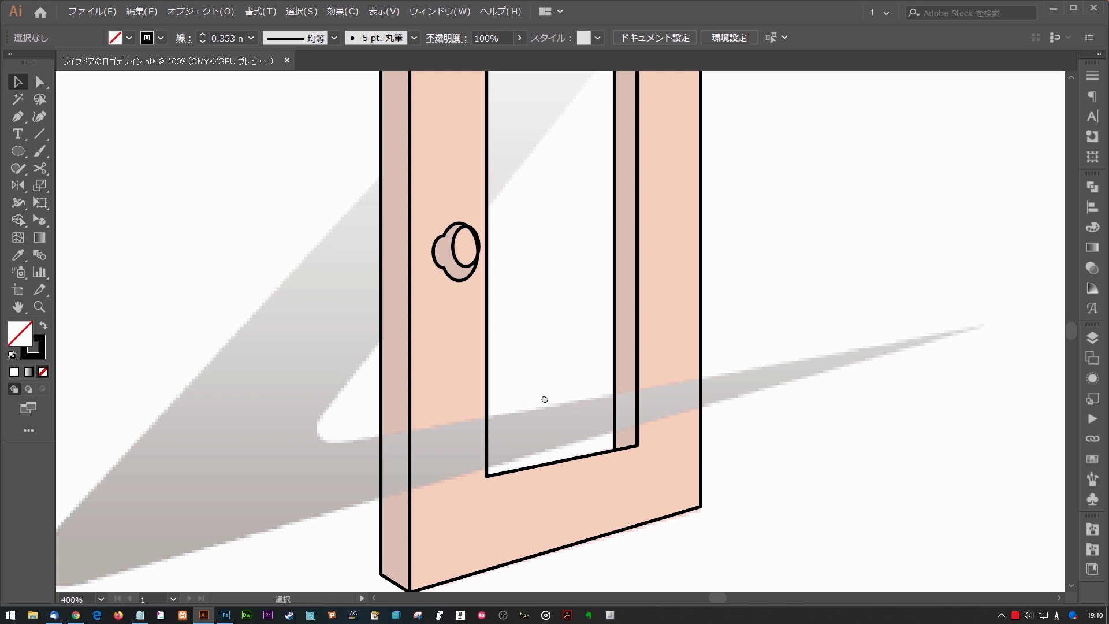
pyautogui.keyDown('ctrl'); pyautogui.keyDown('alt'); pyautogui.click(545, 396); pyautogui.keyUp('alt'); pyautogui.keyUp('ctrl')
pyautogui.keyDown('ctrl'); pyautogui.keyDown('alt'); pyautogui.click(571, 339); pyautogui.keyUp('alt'); pyautogui.keyUp('ctrl')
pyautogui.hotkey('ctrl', 's')
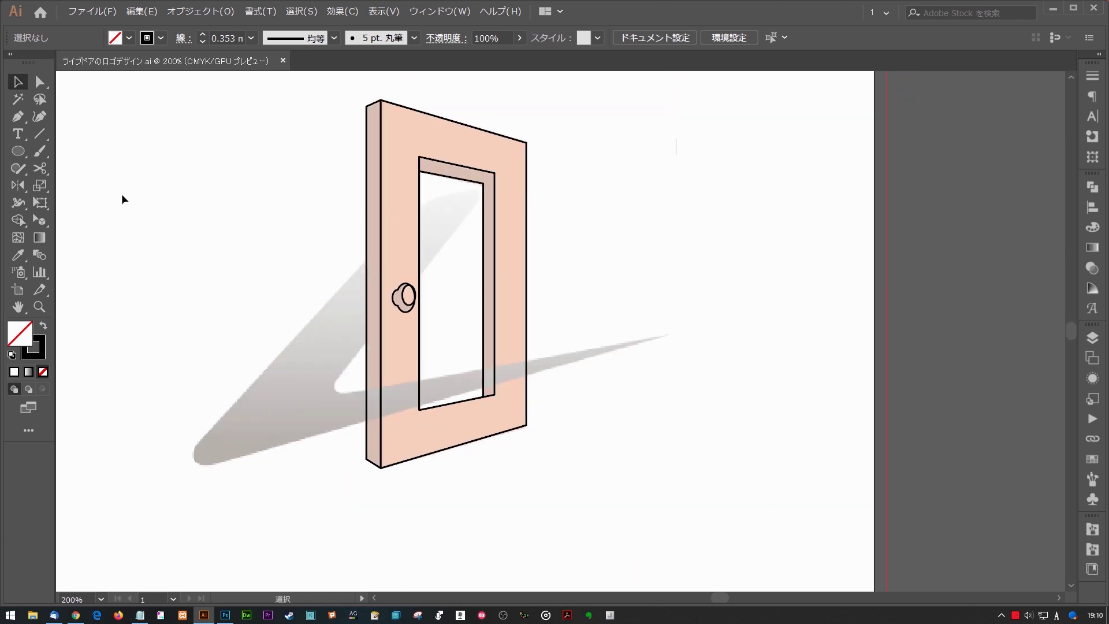
# Step: Pen-trace the swoosh from its left tip with curved anchors through the inner bend
pyautogui.scroll(4, 421, 241)
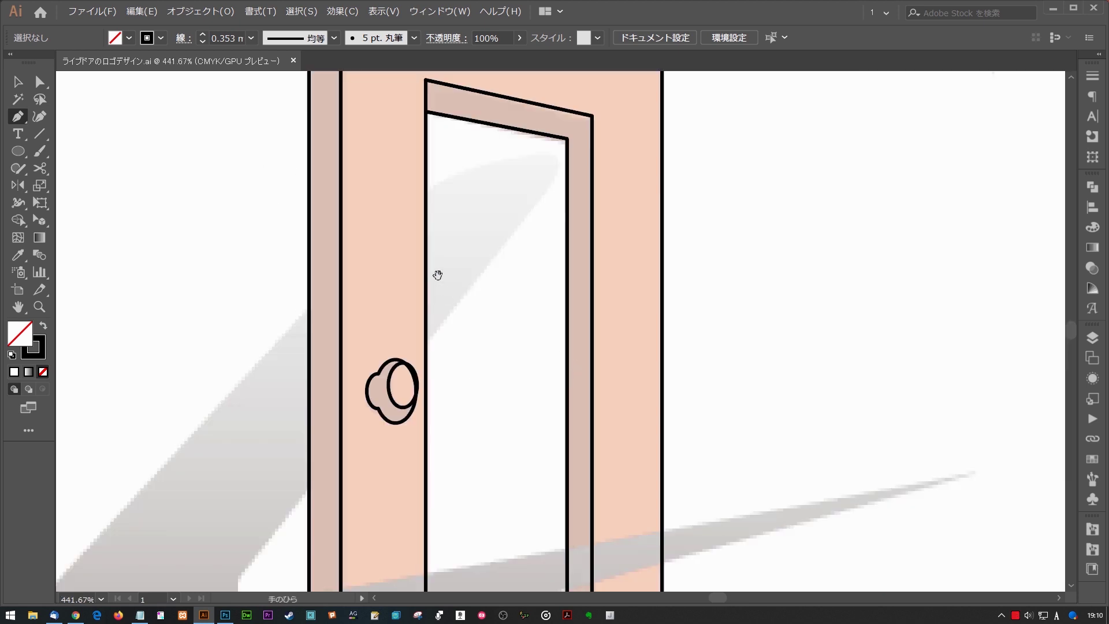
pyautogui.moveTo(303, 373); pyautogui.dragTo(335, 402)
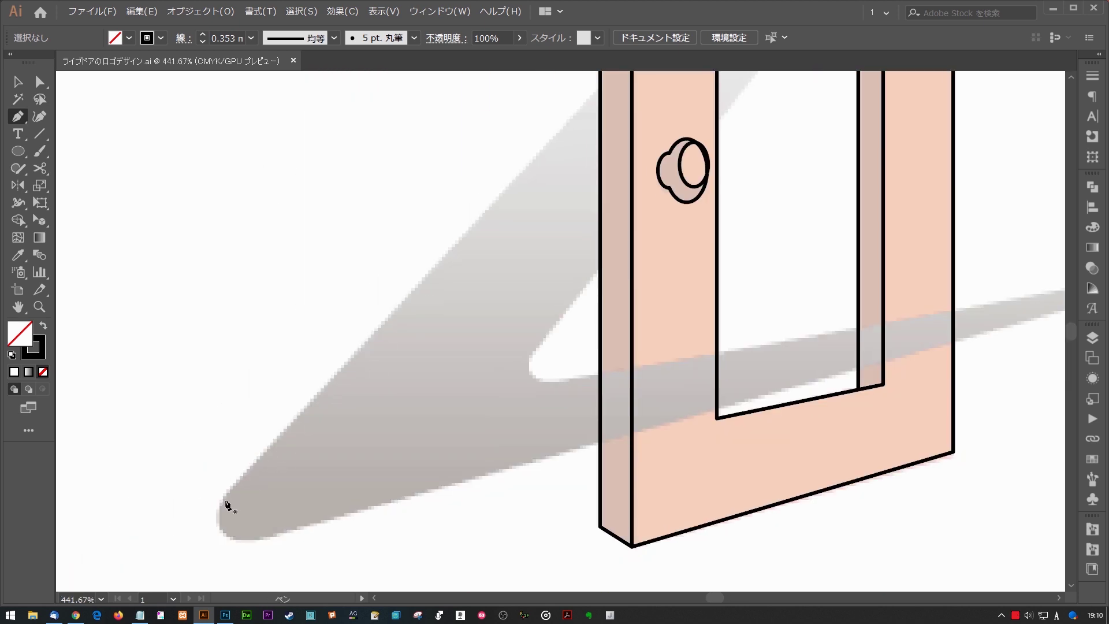
pyautogui.moveTo(267, 449)
pyautogui.mouseDown()
pyautogui.moveTo(438, 277)
pyautogui.moveTo(383, 293)
pyautogui.mouseUp()
pyautogui.scroll(5, 401, 297)
pyautogui.hscroll(5, 401, 297)
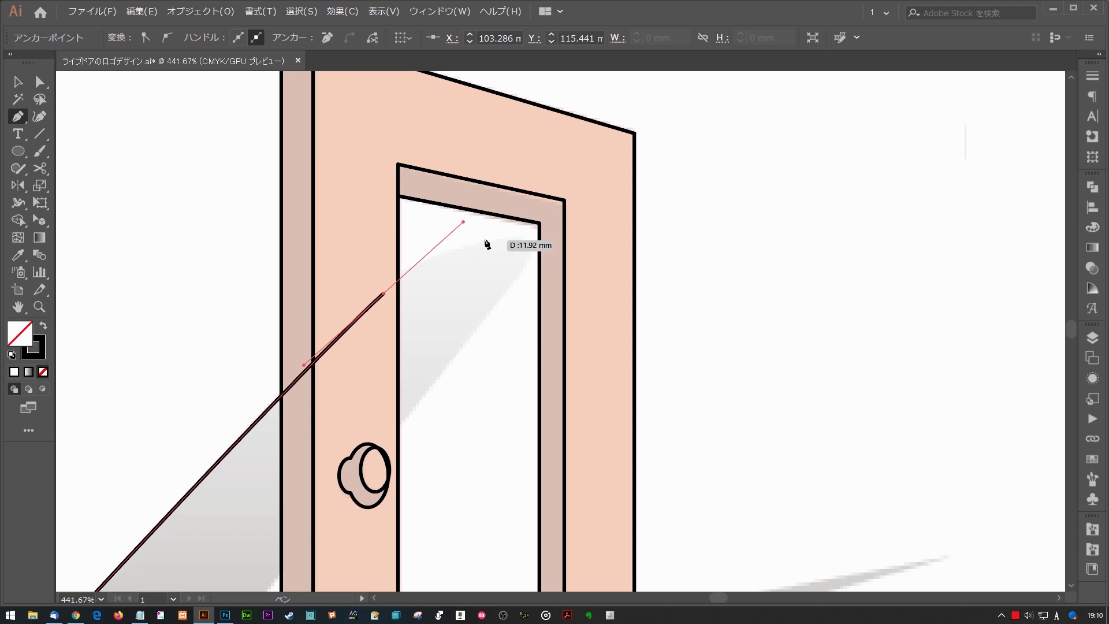
pyautogui.moveTo(494, 239)
pyautogui.mouseDown()
pyautogui.moveTo(514, 235)
pyautogui.moveTo(500, 299)
pyautogui.mouseUp()
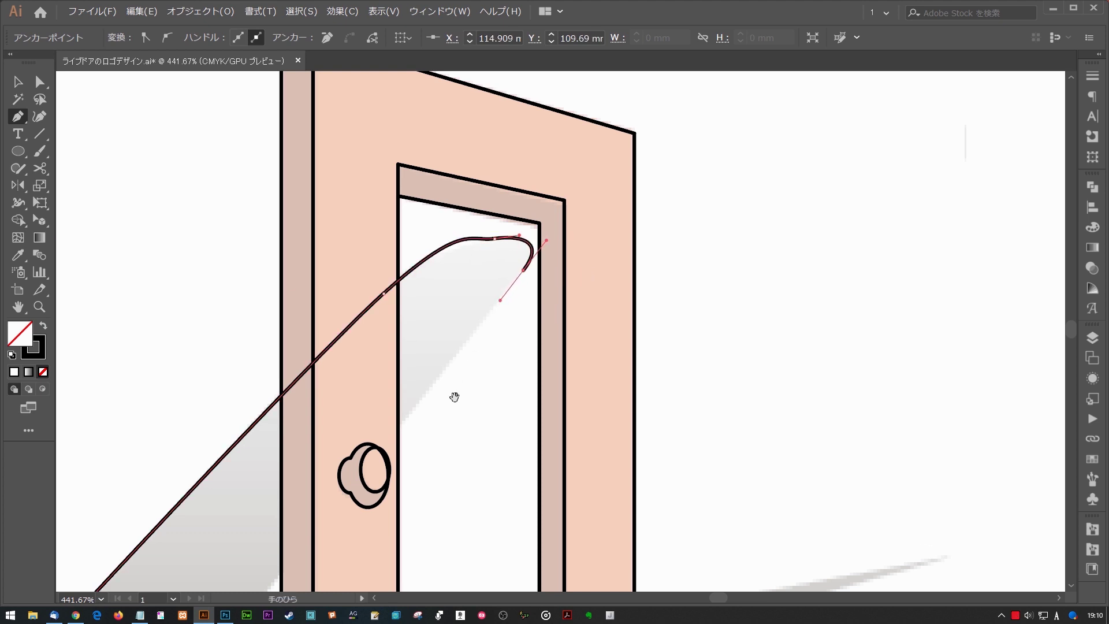
pyautogui.scroll(-5, 491, 312)
pyautogui.hscroll(-4, 491, 312)
pyautogui.moveTo(448, 328); pyautogui.dragTo(428, 358)
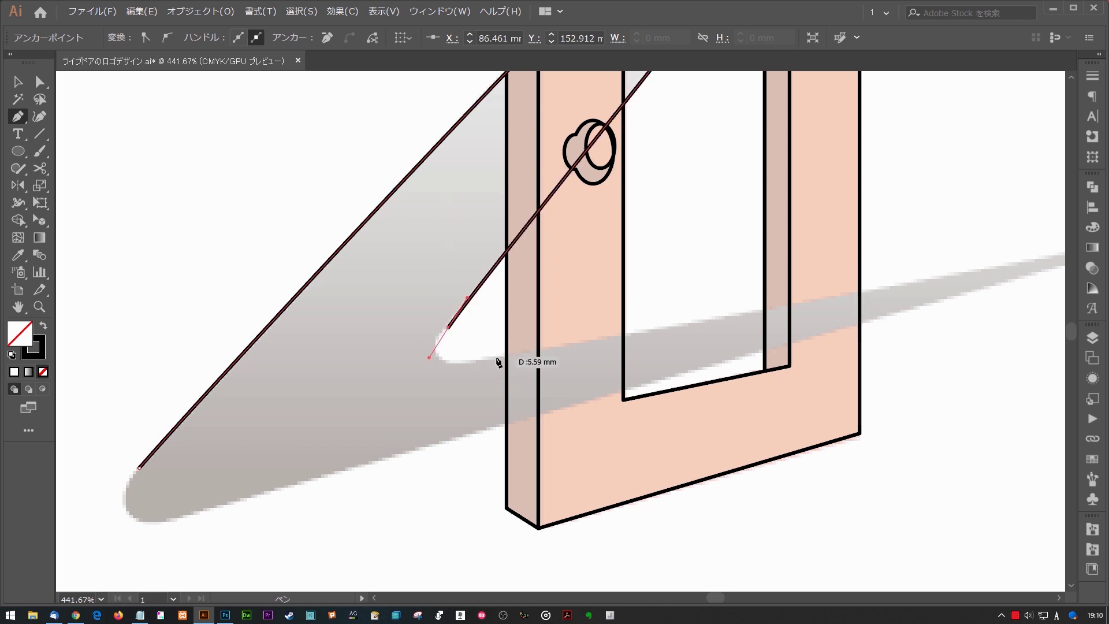
pyautogui.moveTo(494, 360); pyautogui.dragTo(553, 346)
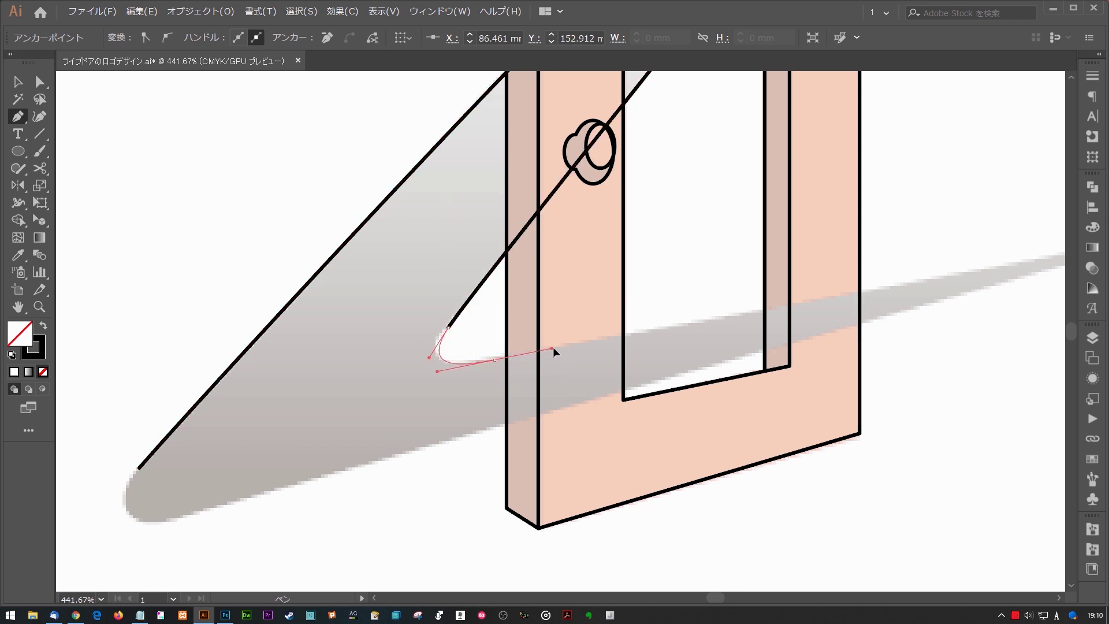
pyautogui.moveTo(1063, 264); pyautogui.dragTo(630, 344)
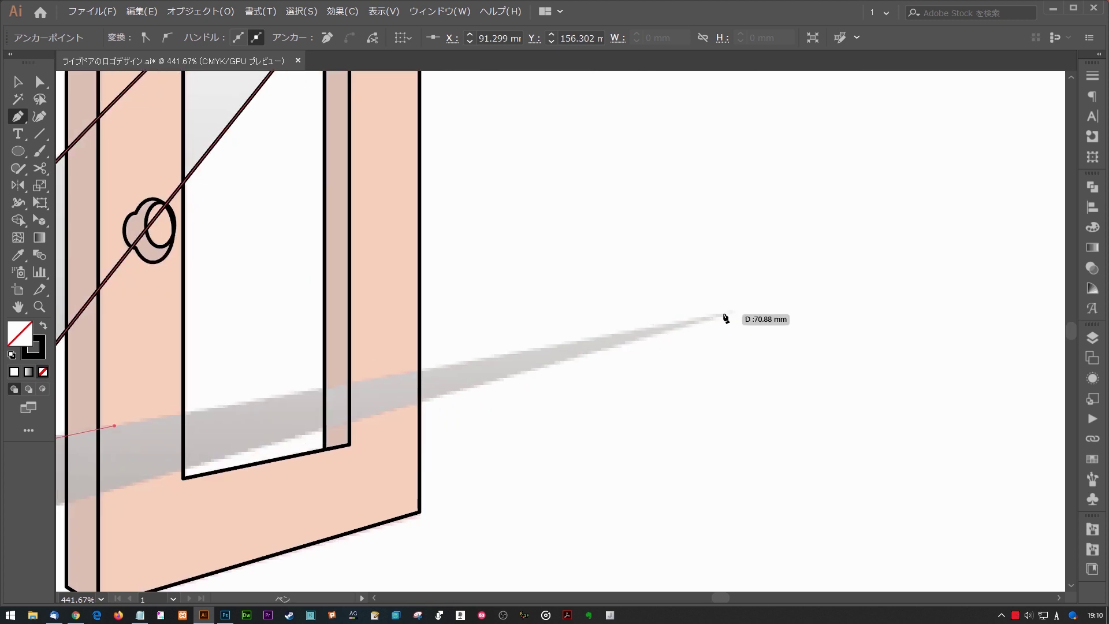
# Step: Add the sharp far-right point and a curved lower edge, closing the swoosh at its start
pyautogui.click(730, 315)
pyautogui.moveTo(204, 503)
pyautogui.mouseDown()
pyautogui.moveTo(561, 371)
pyautogui.moveTo(737, 332)
pyautogui.mouseUp()
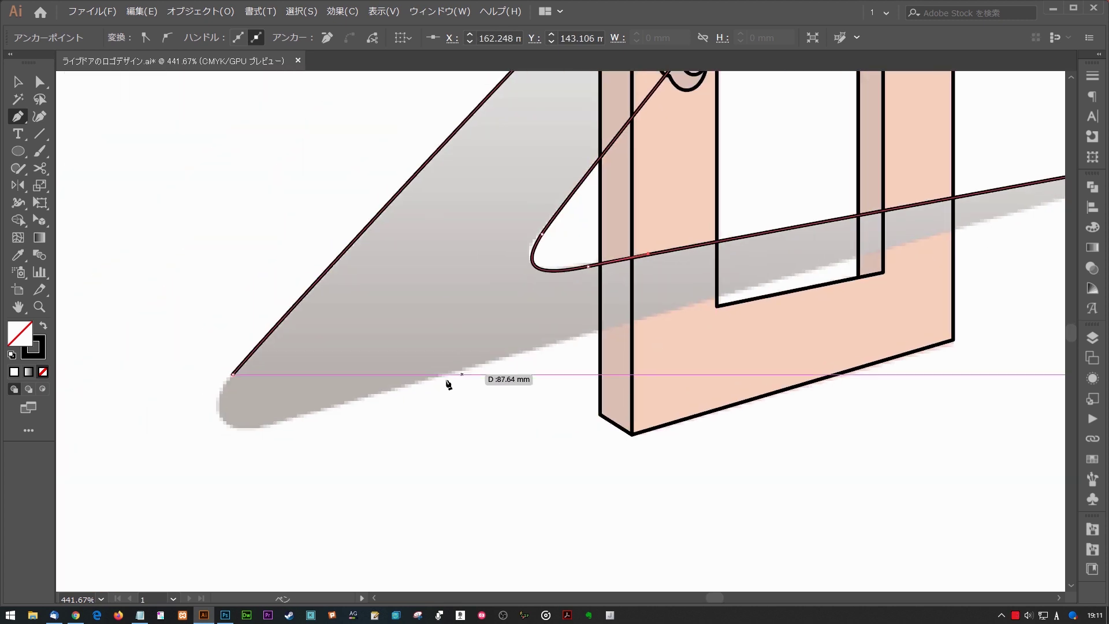
pyautogui.moveTo(367, 398)
pyautogui.mouseDown()
pyautogui.moveTo(246, 439)
pyautogui.moveTo(212, 404)
pyautogui.mouseUp()
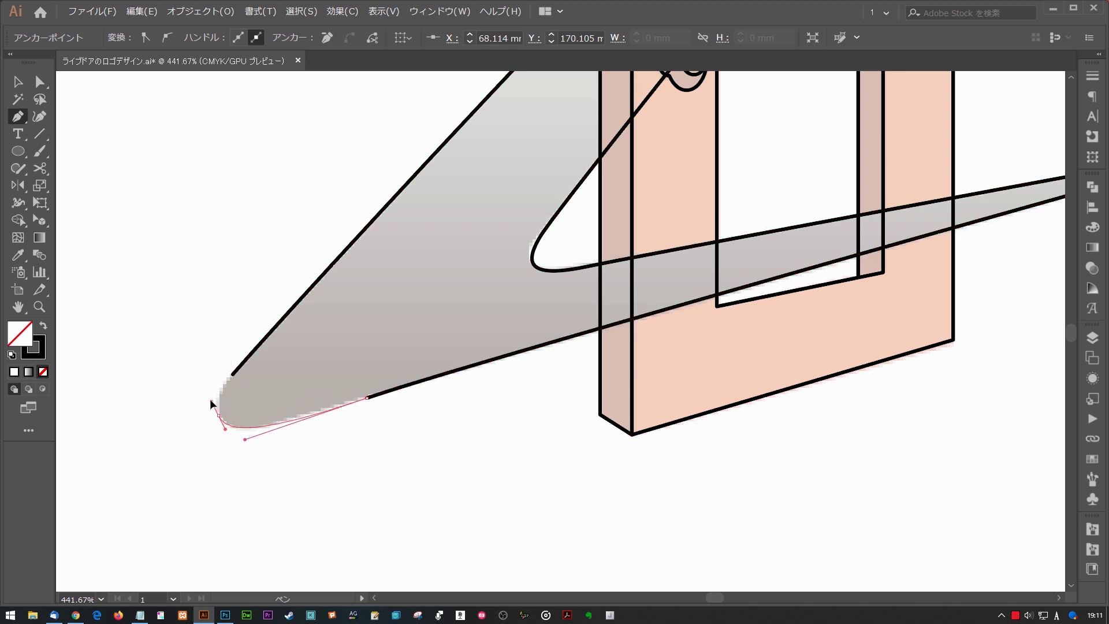
pyautogui.click(232, 374)
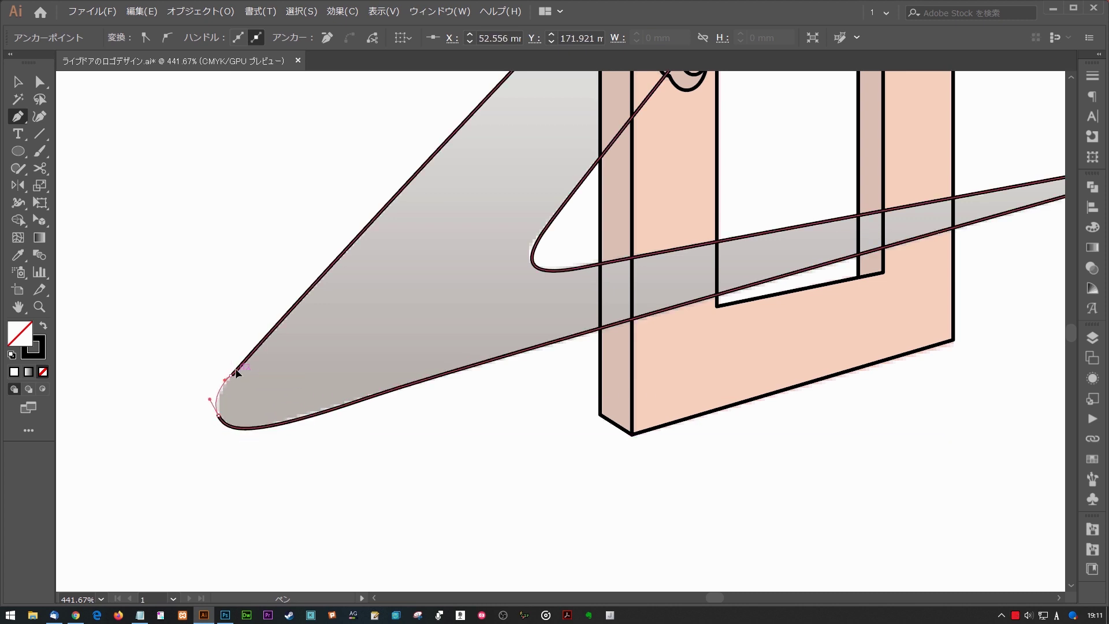
pyautogui.press('a')
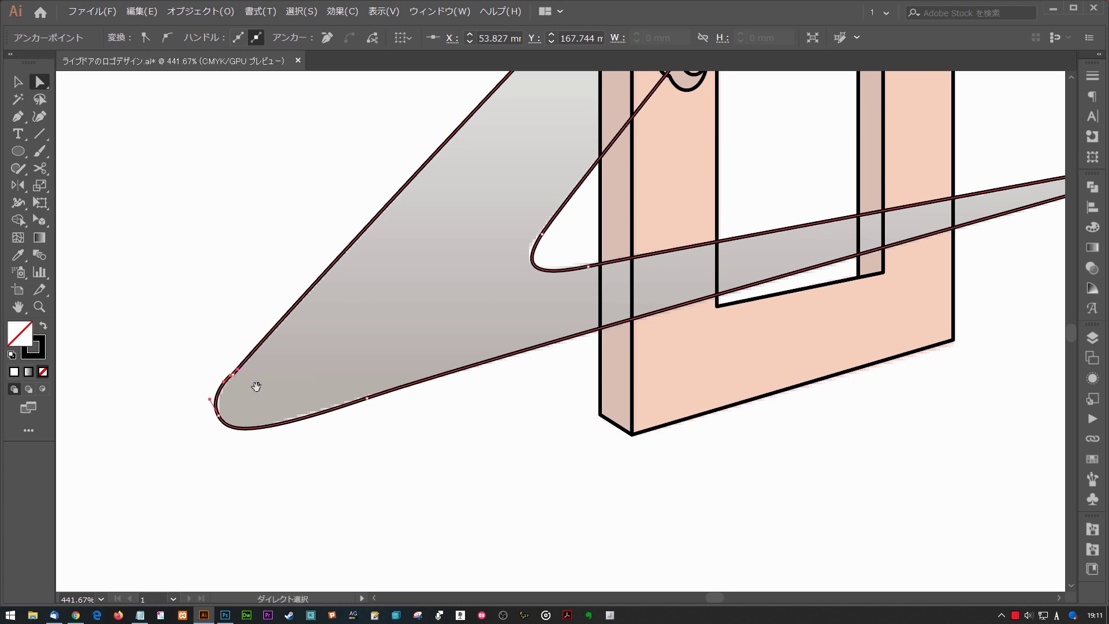
# Step: Close the swoosh outline with a rounded curve at its lower-left tip
pyautogui.scroll(5, 204, 399)
pyautogui.press('p')
pyautogui.click(325, 288)
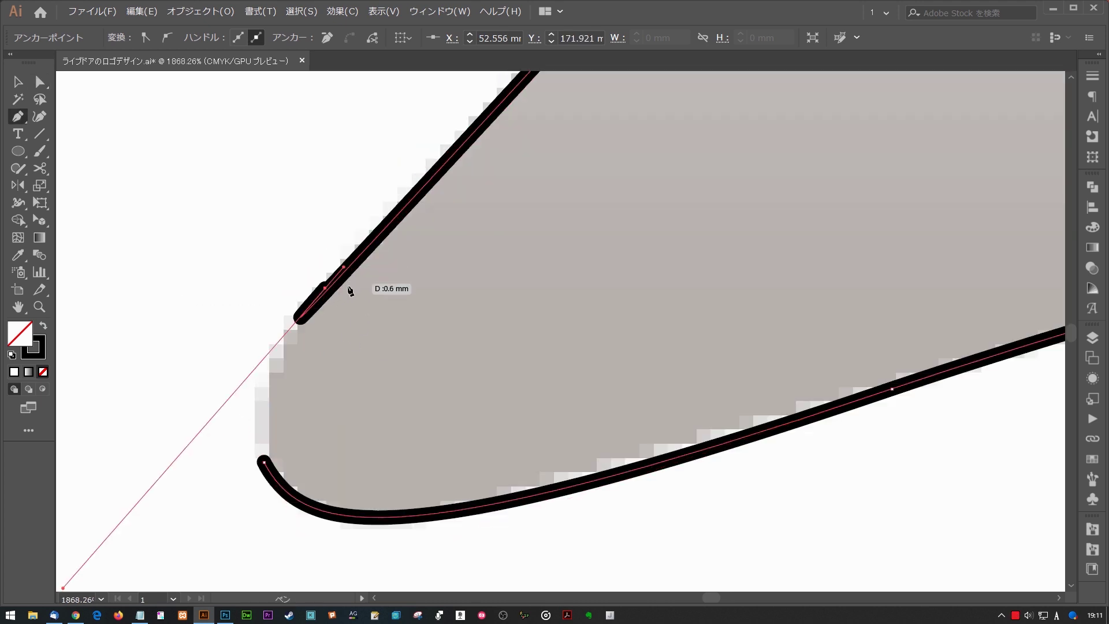
pyautogui.moveTo(264, 462); pyautogui.dragTo(248, 421)
pyautogui.moveTo(321, 304); pyautogui.dragTo(345, 270)
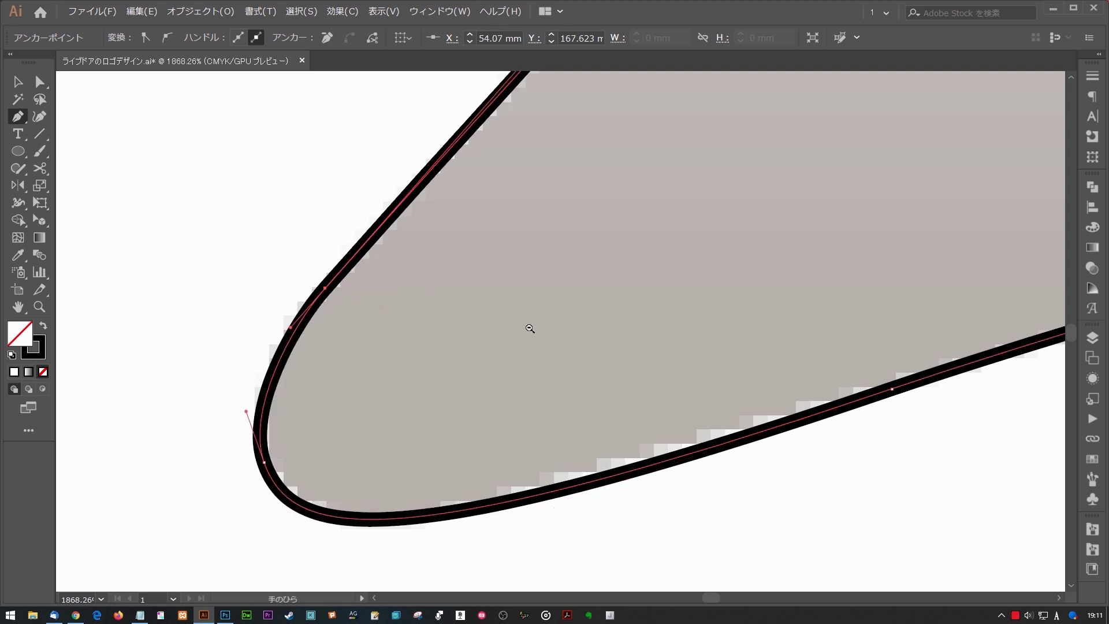
# Step: Reshape the anchors and handles along the swoosh's top bend
pyautogui.keyDown('ctrl'); pyautogui.keyDown('alt'); pyautogui.click(508, 322); pyautogui.keyUp('alt'); pyautogui.keyUp('ctrl')
pyautogui.keyDown('ctrl'); pyautogui.keyDown('alt'); pyautogui.click(590, 331); pyautogui.keyUp('alt'); pyautogui.keyUp('ctrl')
pyautogui.keyDown('ctrl'); pyautogui.click(657, 274); pyautogui.keyUp('ctrl')
pyautogui.keyDown('ctrl'); pyautogui.keyDown('alt'); pyautogui.click(670, 295); pyautogui.keyUp('alt'); pyautogui.keyUp('ctrl')
pyautogui.moveTo(461, 196); pyautogui.dragTo(593, 203)
pyautogui.press('a')
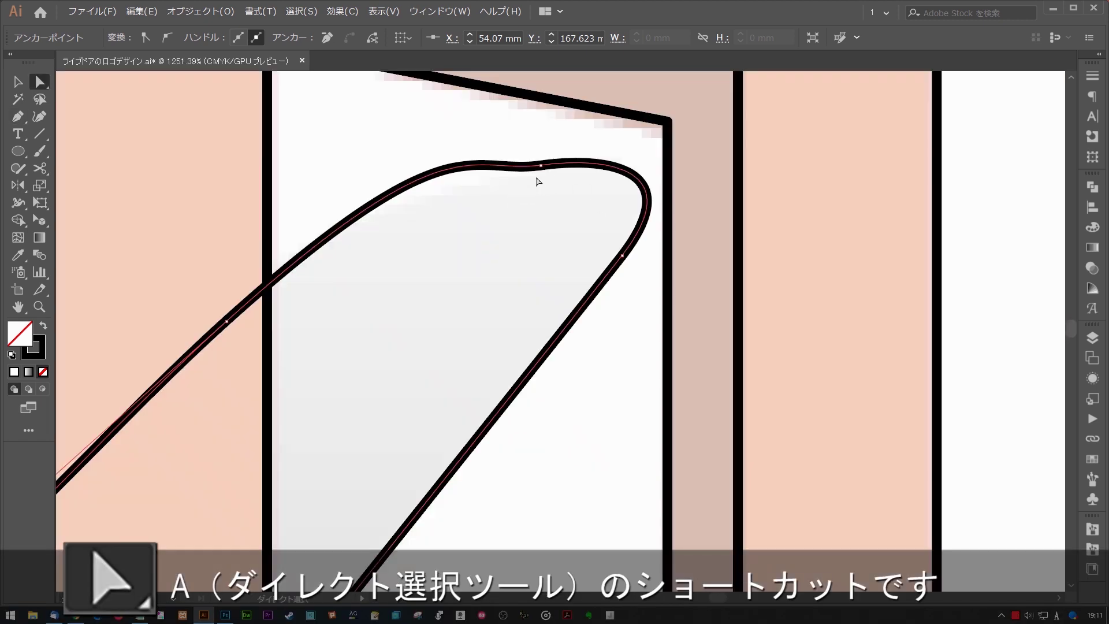
pyautogui.click(540, 168)
pyautogui.moveTo(611, 156); pyautogui.dragTo(617, 169)
pyautogui.click(469, 164)
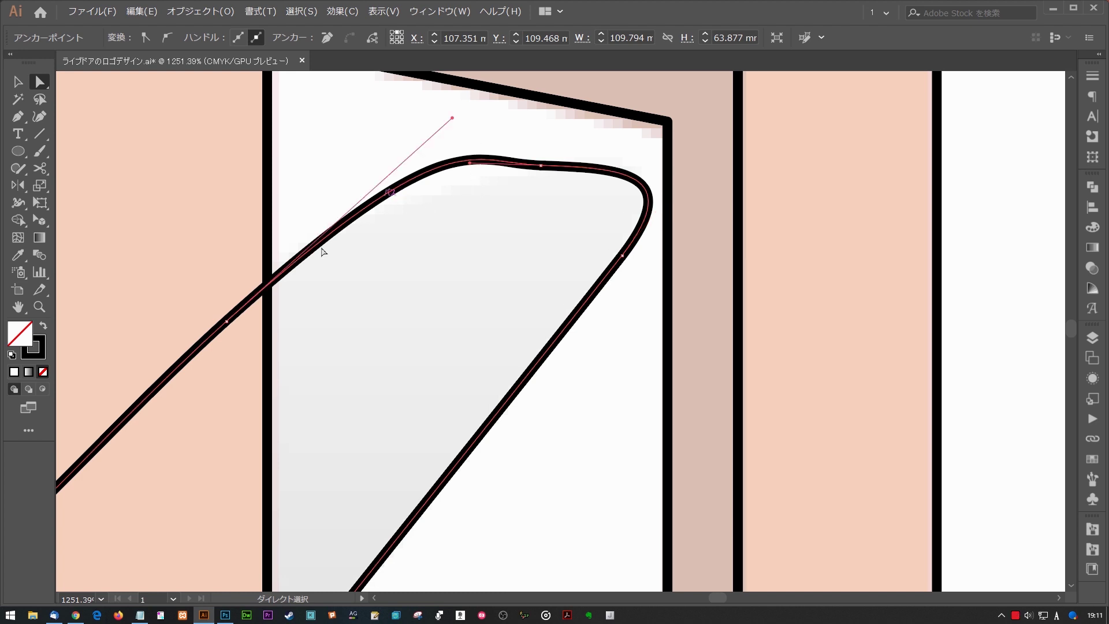
pyautogui.moveTo(227, 321); pyautogui.dragTo(199, 373)
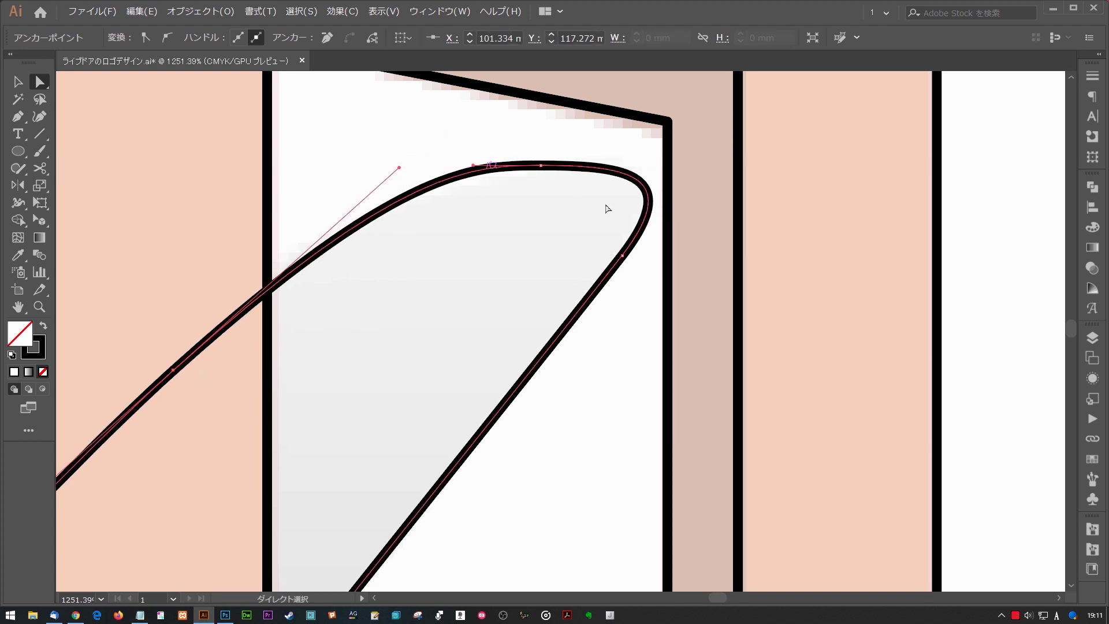
# Step: Adjust the points at the swoosh's inner tip and along its inner arm
pyautogui.keyDown('ctrl'); pyautogui.keyDown('alt'); pyautogui.click(604, 361); pyautogui.keyUp('alt'); pyautogui.keyUp('ctrl')
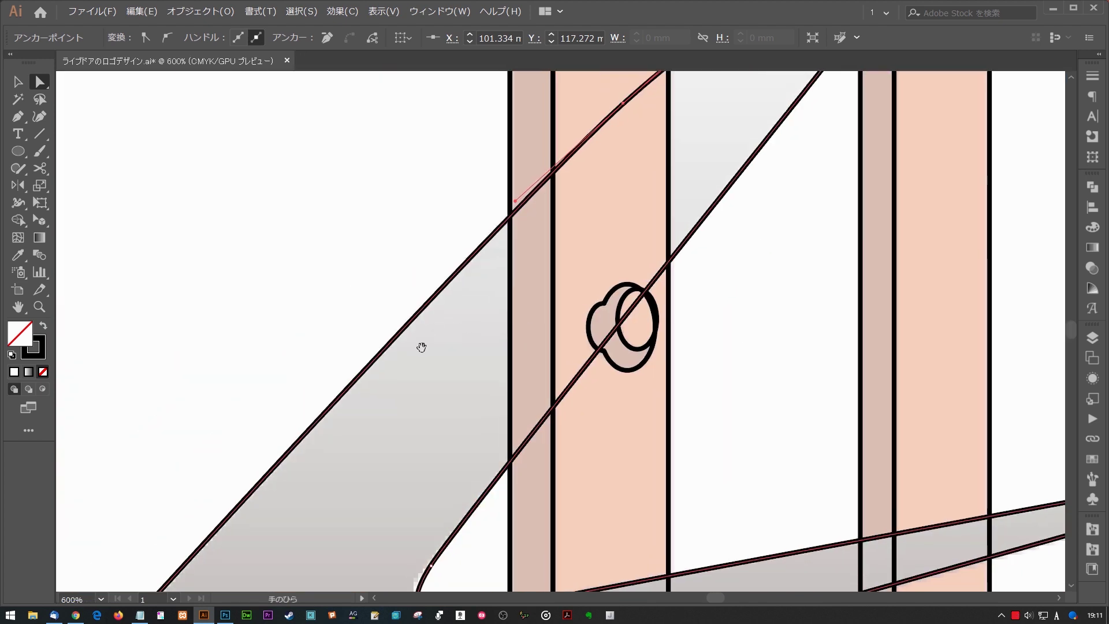
pyautogui.scroll(-3, 421, 346)
pyautogui.scroll(-2, 512, 371)
pyautogui.scroll(-3, 664, 334)
pyautogui.scroll(5, 495, 339)
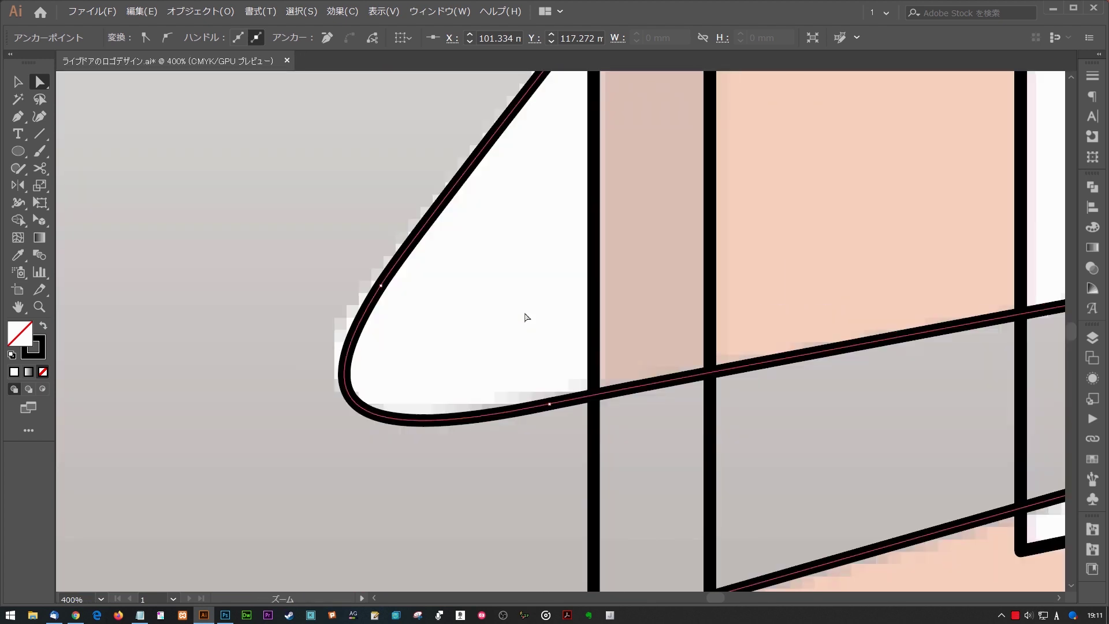
pyautogui.moveTo(380, 287); pyautogui.dragTo(368, 283)
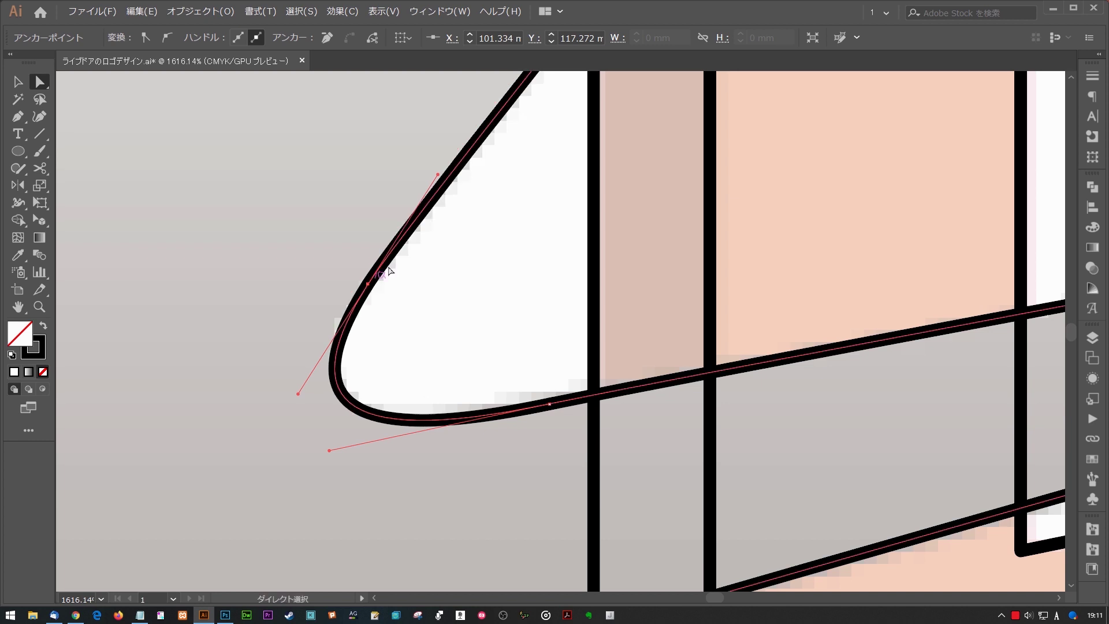
pyautogui.scroll(-2, 427, 354)
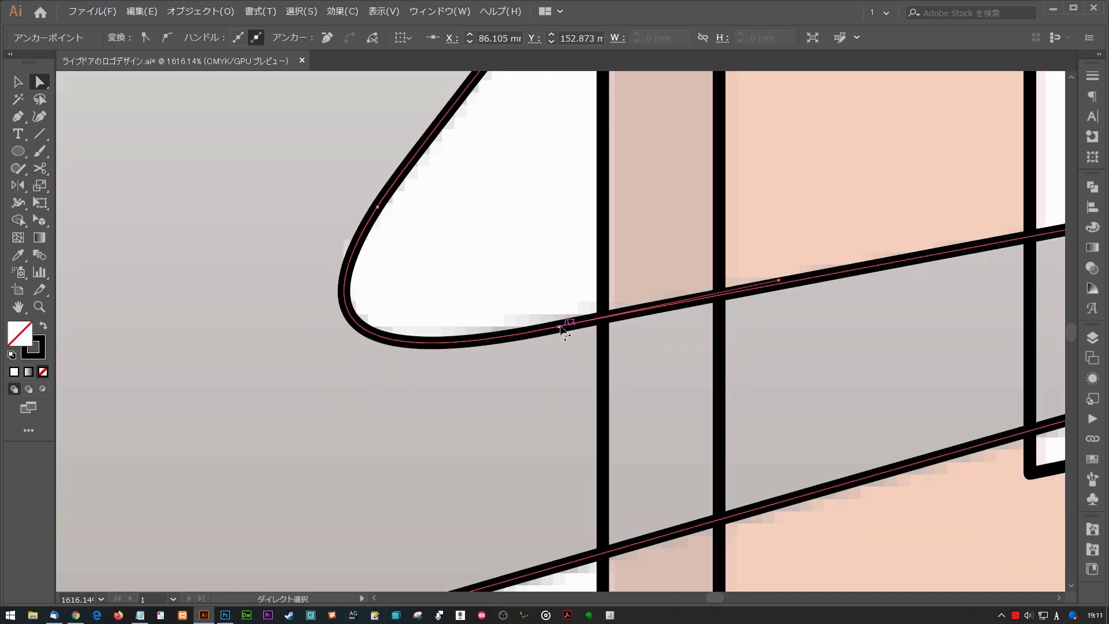
pyautogui.moveTo(564, 333); pyautogui.dragTo(574, 327)
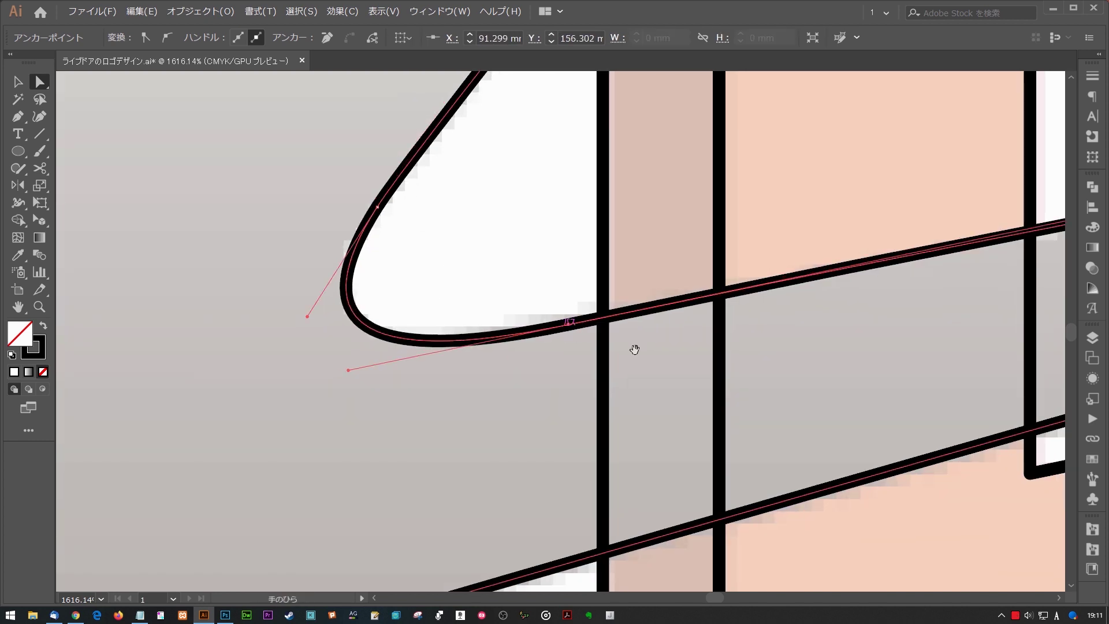
pyautogui.keyDown('alt'); pyautogui.scroll(-4, 454, 367); pyautogui.keyUp('alt')
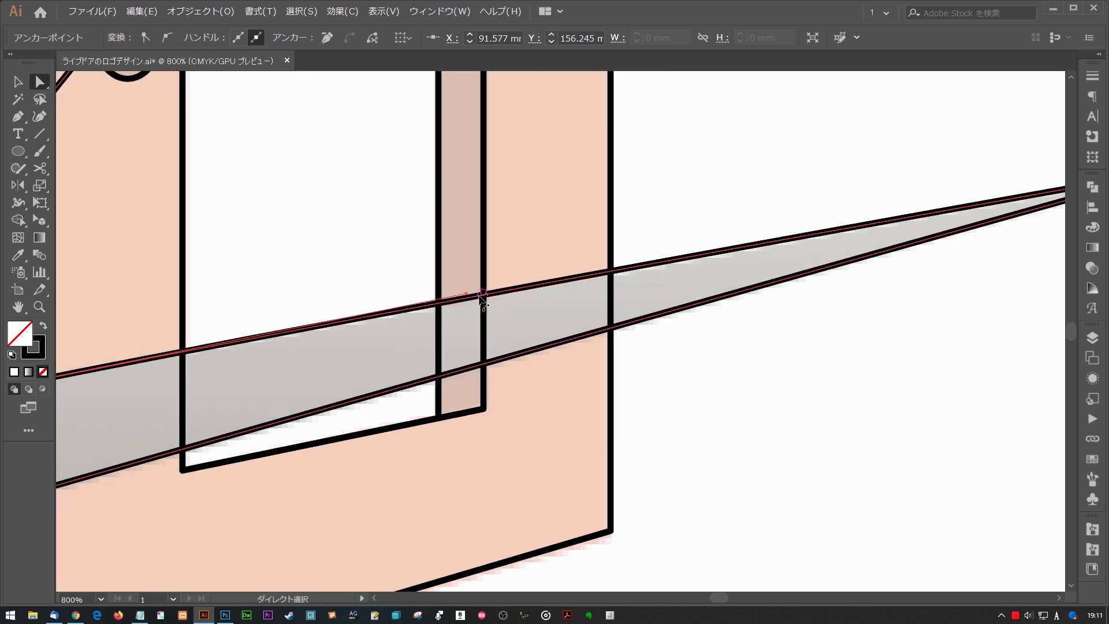
pyautogui.hscroll(1, 491, 277)
pyautogui.hscroll(4, 505, 269)
pyautogui.hscroll(-7, 449, 296)
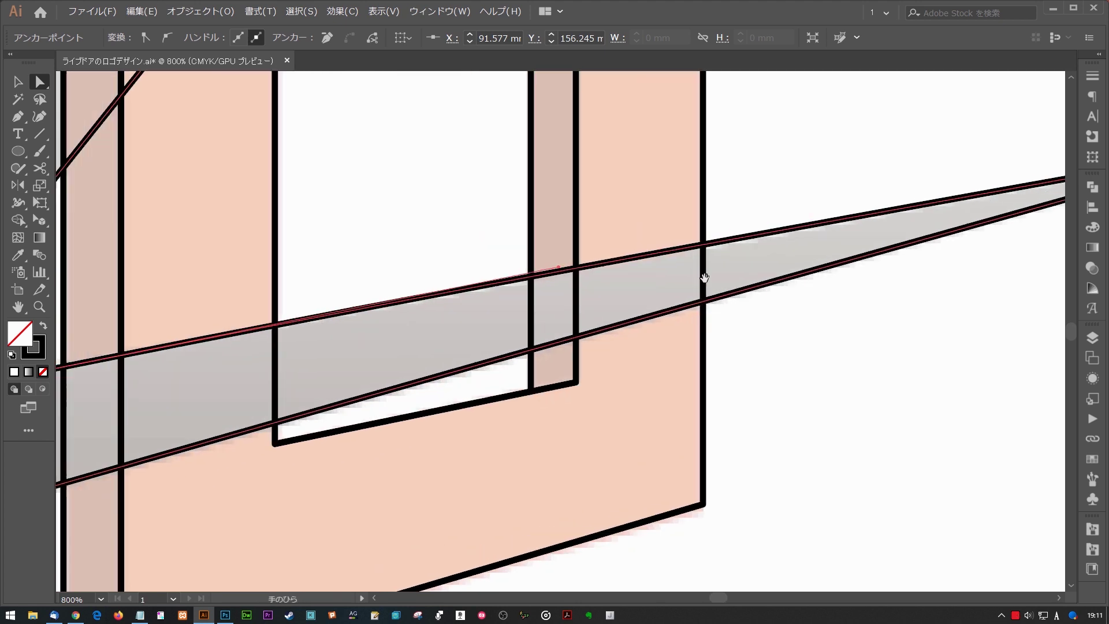
pyautogui.hscroll(-3, 462, 311)
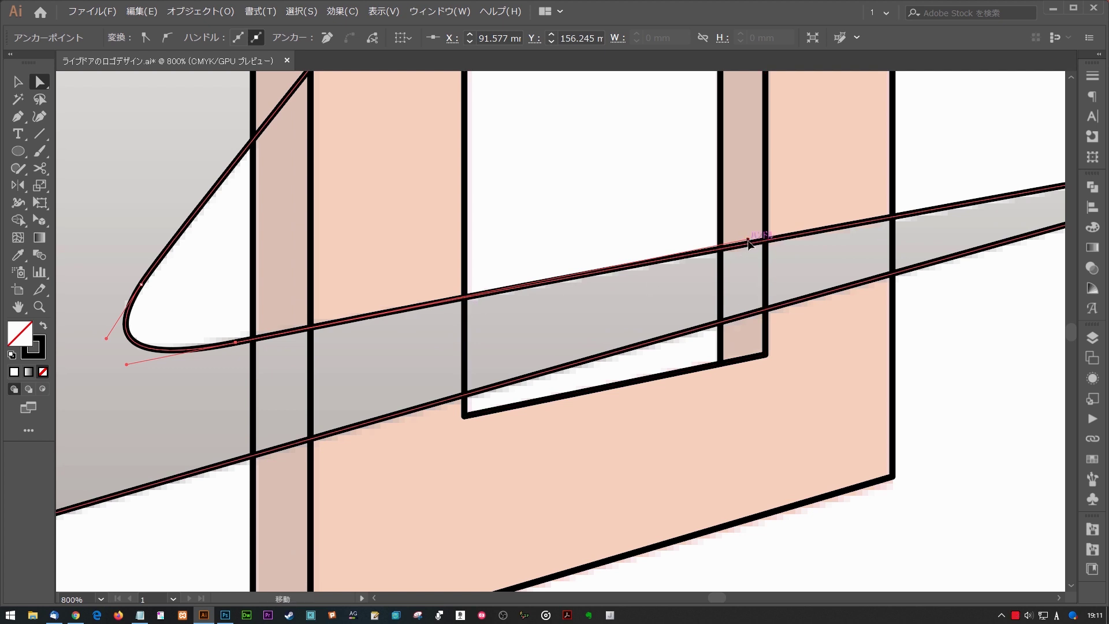
pyautogui.keyDown('alt'); pyautogui.scroll(-2, 527, 359); pyautogui.keyUp('alt')
pyautogui.keyDown('alt'); pyautogui.scroll(-2, 589, 389); pyautogui.keyUp('alt')
pyautogui.hscroll(-5, 626, 350)
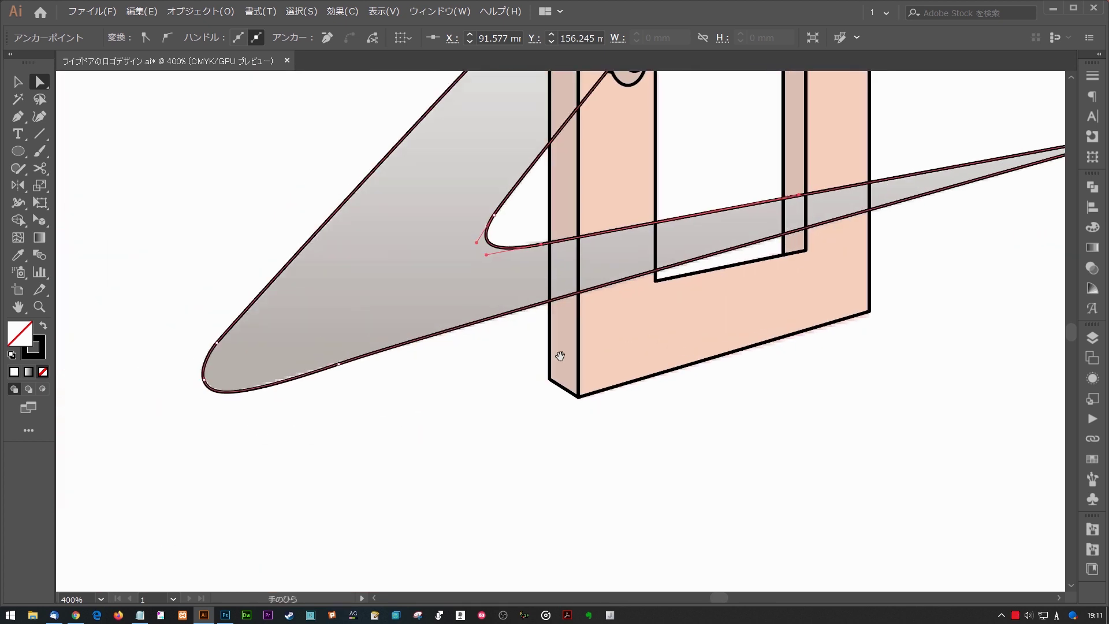
pyautogui.hscroll(-3, 323, 347)
pyautogui.keyDown('alt'); pyautogui.scroll(7, 456, 332); pyautogui.keyUp('alt')
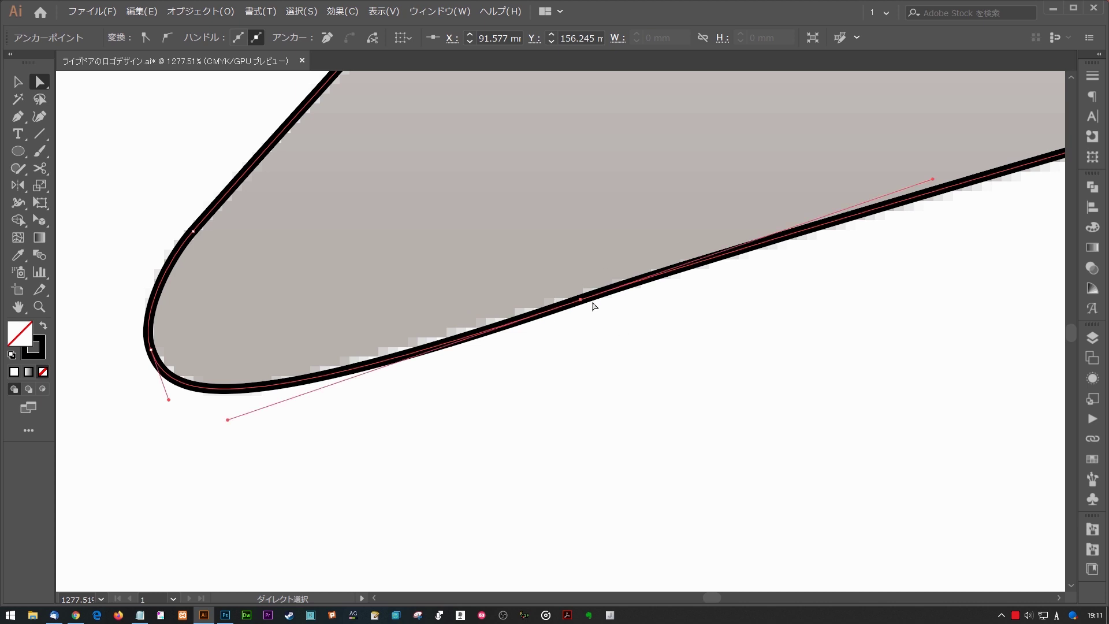
# Step: Nudge the lower-edge point and reshape the curve around the lower-left tip
pyautogui.moveTo(580, 299); pyautogui.dragTo(586, 294)
pyautogui.hscroll(-2, 510, 329)
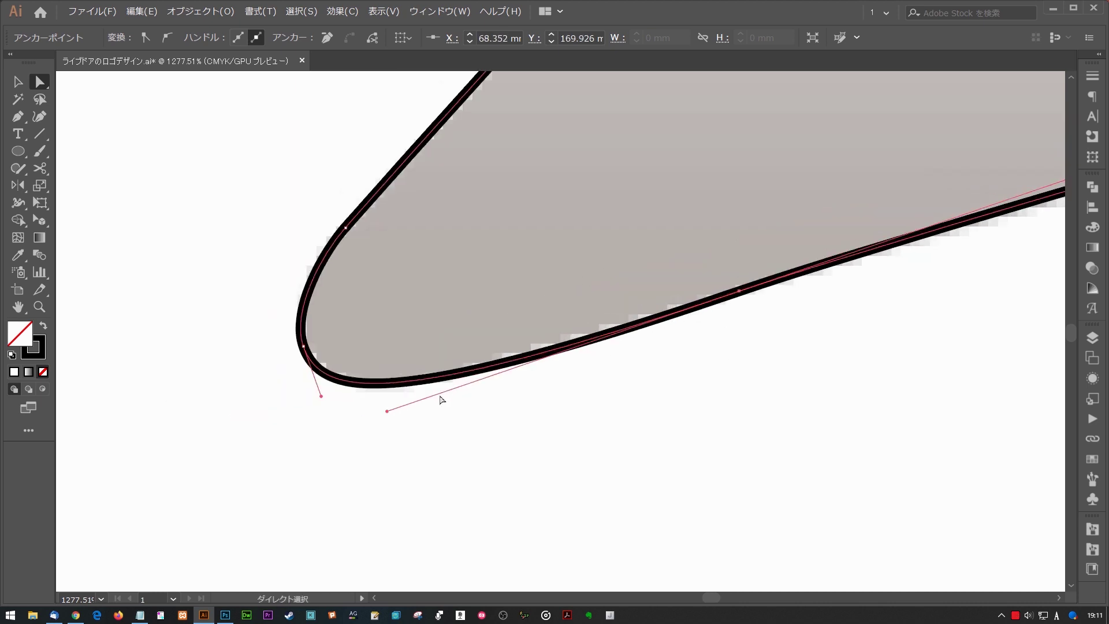
pyautogui.moveTo(386, 412); pyautogui.dragTo(427, 393)
pyautogui.hscroll(3, 531, 379)
pyautogui.keyDown('alt'); pyautogui.scroll(-2, 639, 329); pyautogui.keyUp('alt')
pyautogui.hscroll(3, 563, 347)
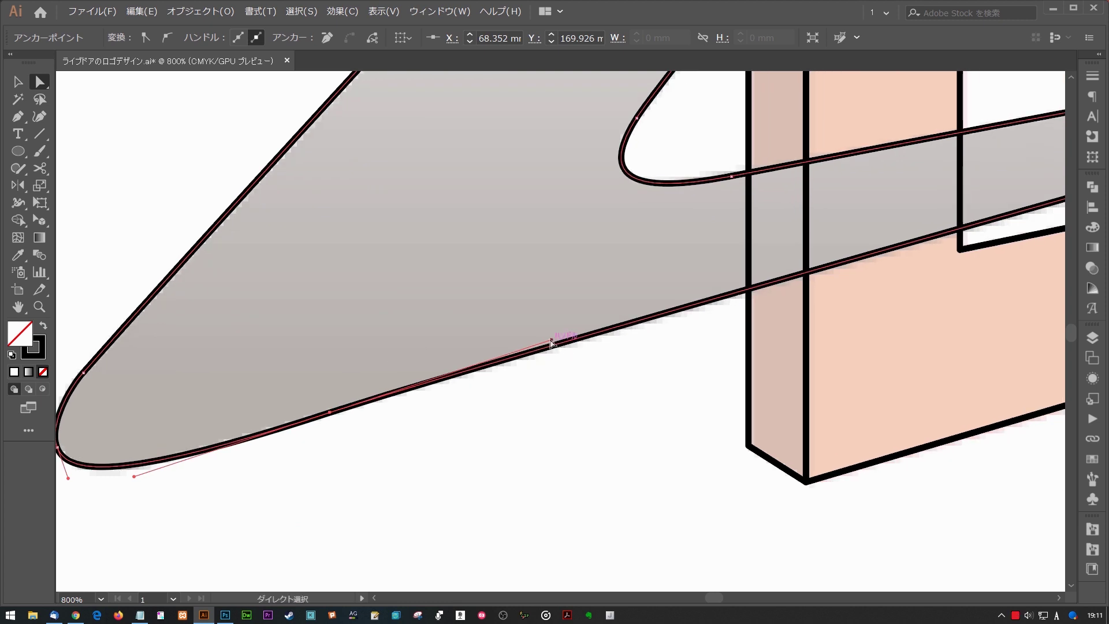
pyautogui.hscroll(-5, 332, 421)
pyautogui.scroll(-1, 332, 421)
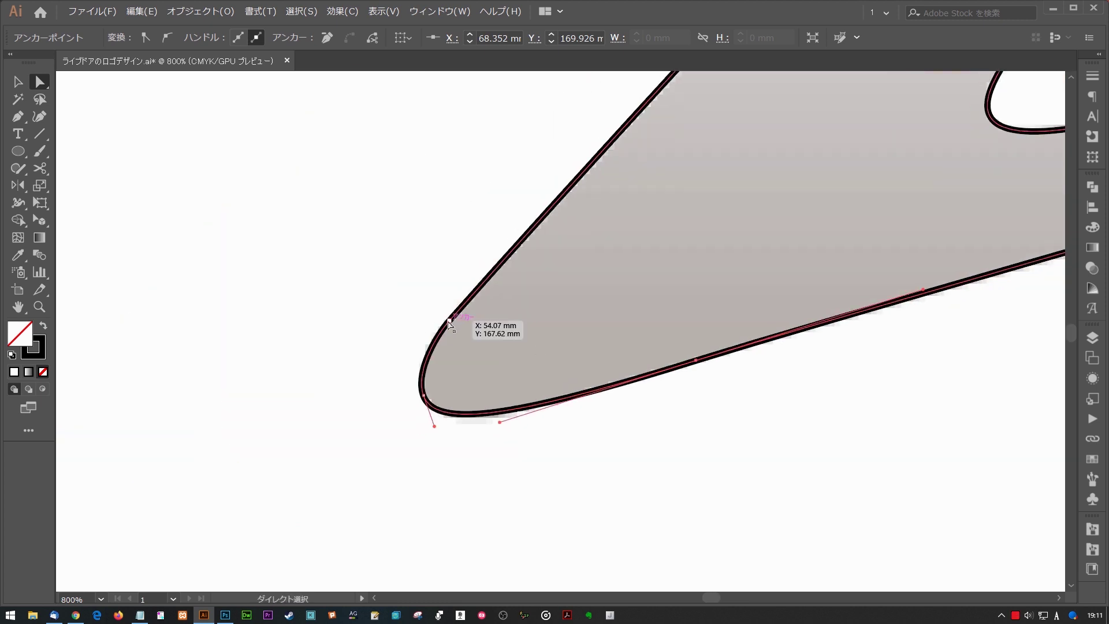
# Step: Fine-tune the upper-edge point's handles to smooth the lower-left tip, then deselect
pyautogui.click(457, 314)
pyautogui.moveTo(445, 329); pyautogui.dragTo(426, 351)
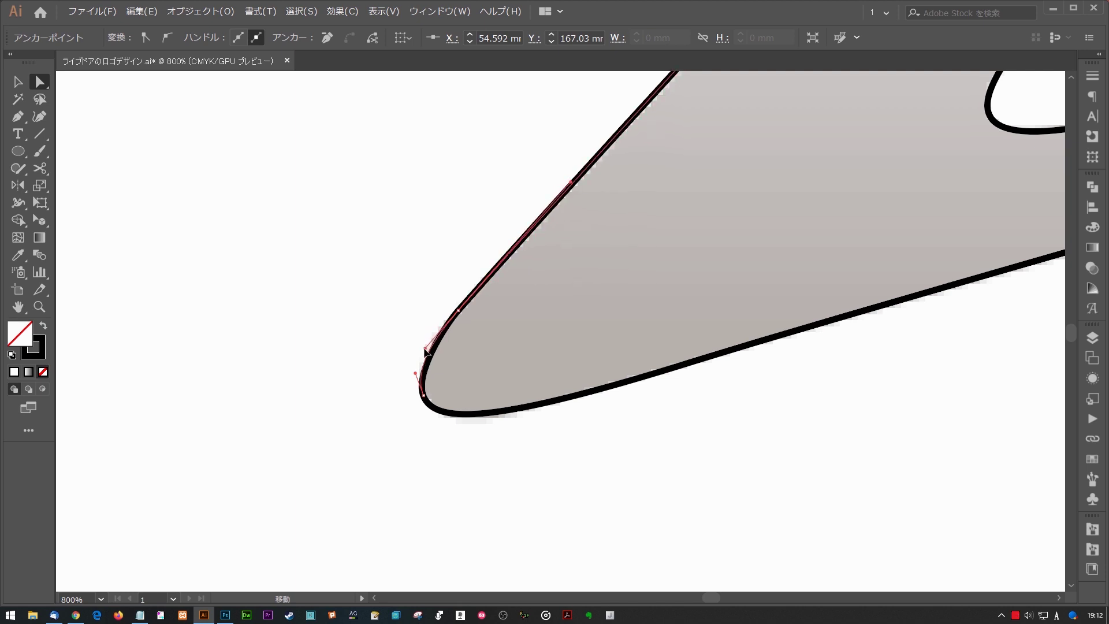
pyautogui.moveTo(426, 351); pyautogui.dragTo(421, 349)
pyautogui.scroll(2, 486, 368)
pyautogui.hscroll(2, 486, 368)
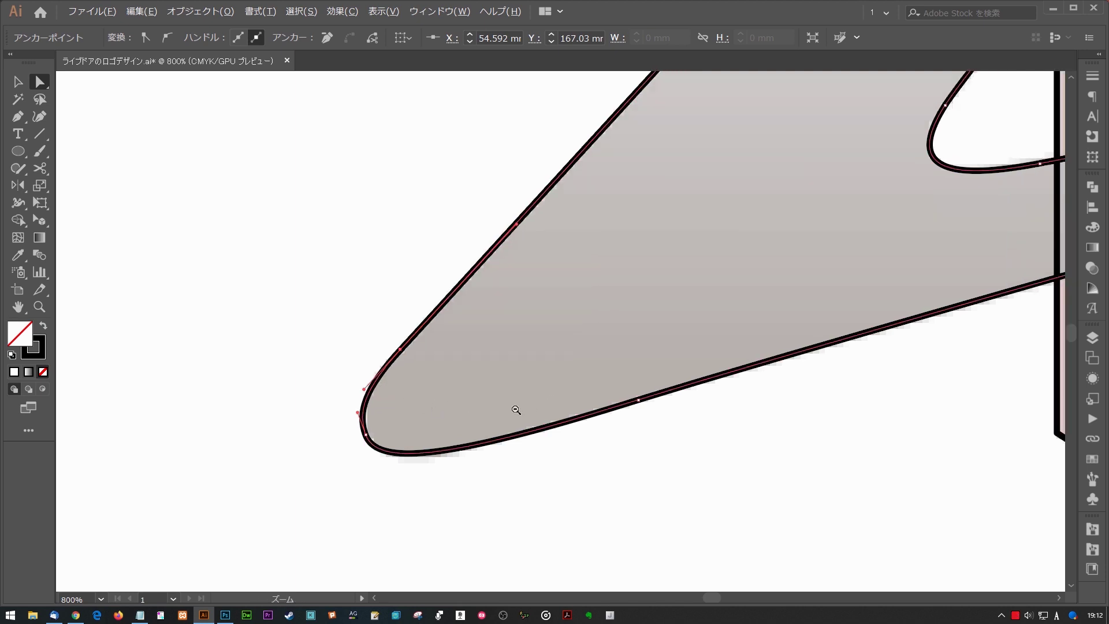
pyautogui.moveTo(356, 455); pyautogui.dragTo(377, 428)
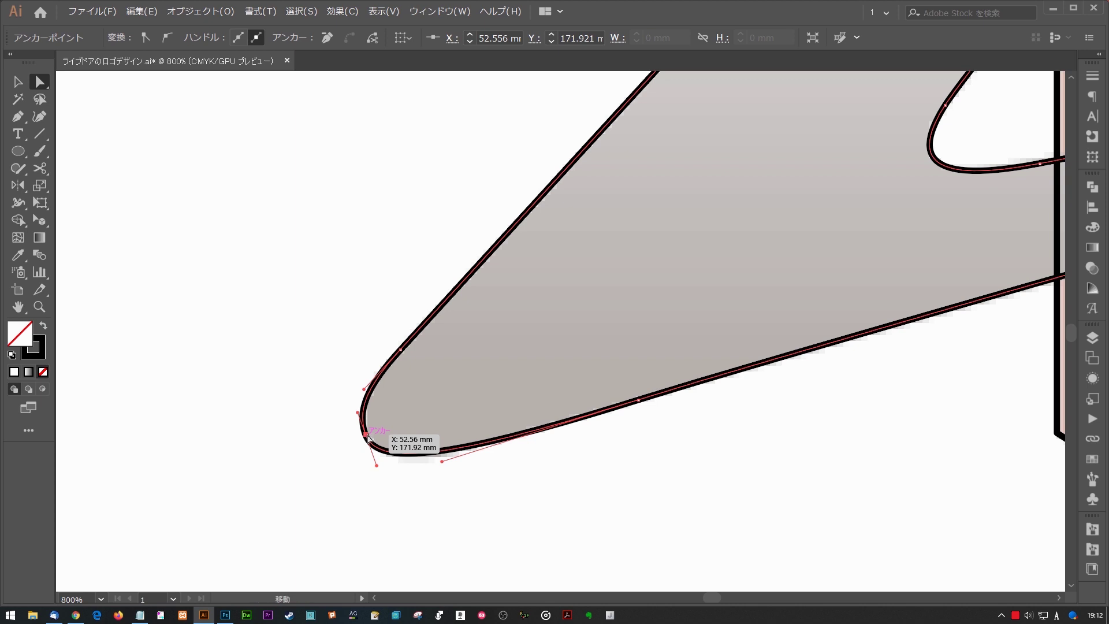
pyautogui.moveTo(534, 351); pyautogui.dragTo(476, 377)
pyautogui.hotkey('ctrl', 'shift', 'a')
pyautogui.scroll(-3, 641, 332)
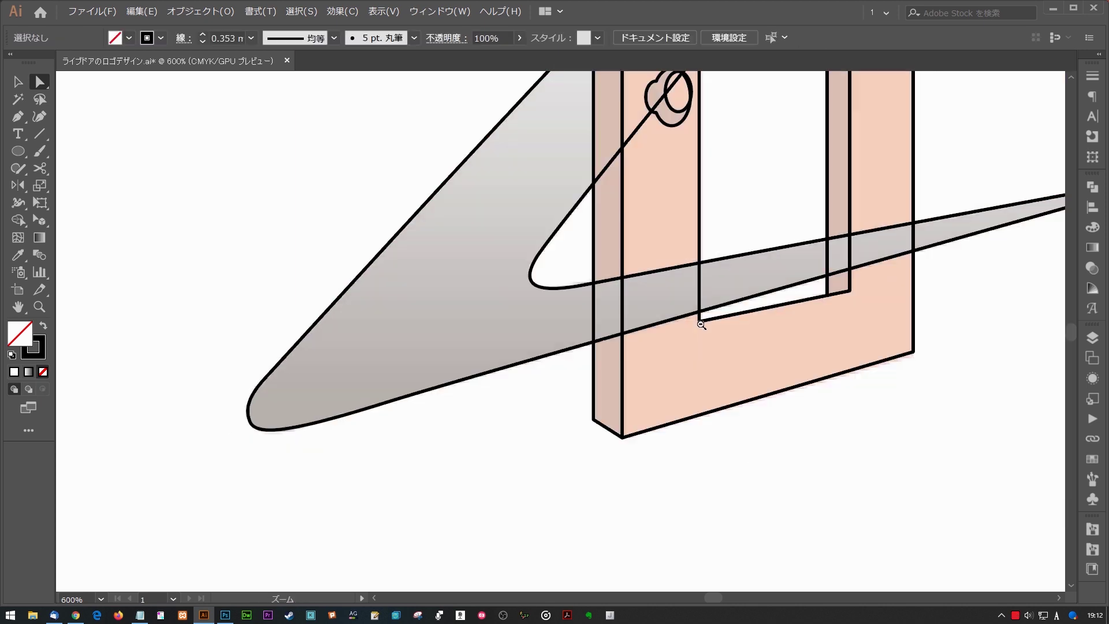
# Step: Select the swoosh, reset it to default fill and stroke, and send it to the back
pyautogui.scroll(-2, 665, 301)
pyautogui.press('v')
pyautogui.moveTo(594, 291); pyautogui.dragTo(663, 321)
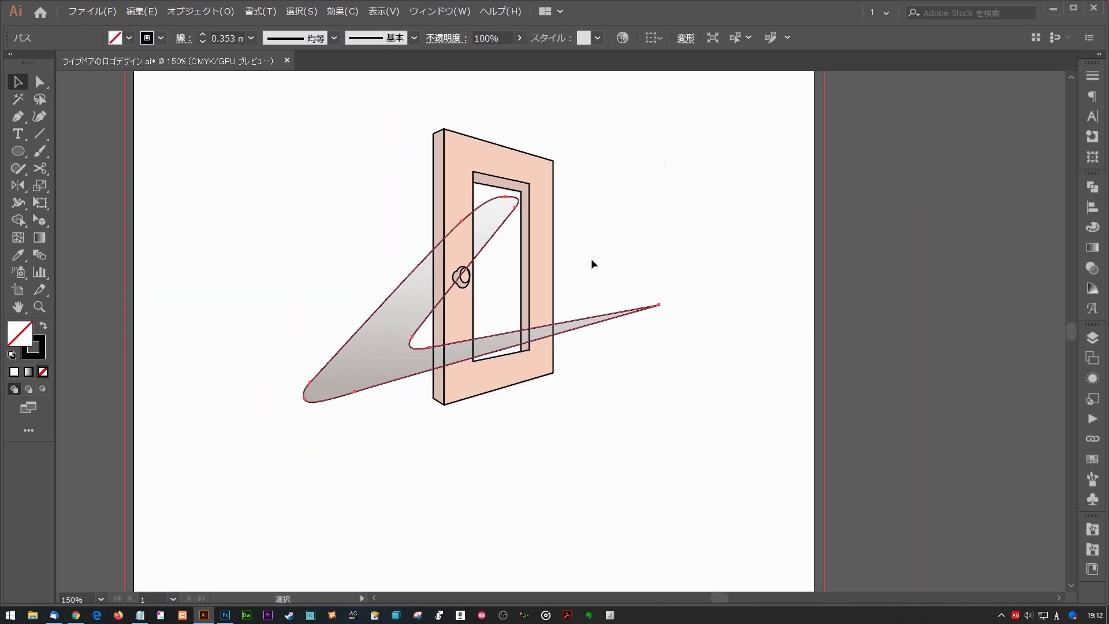
pyautogui.press('d')
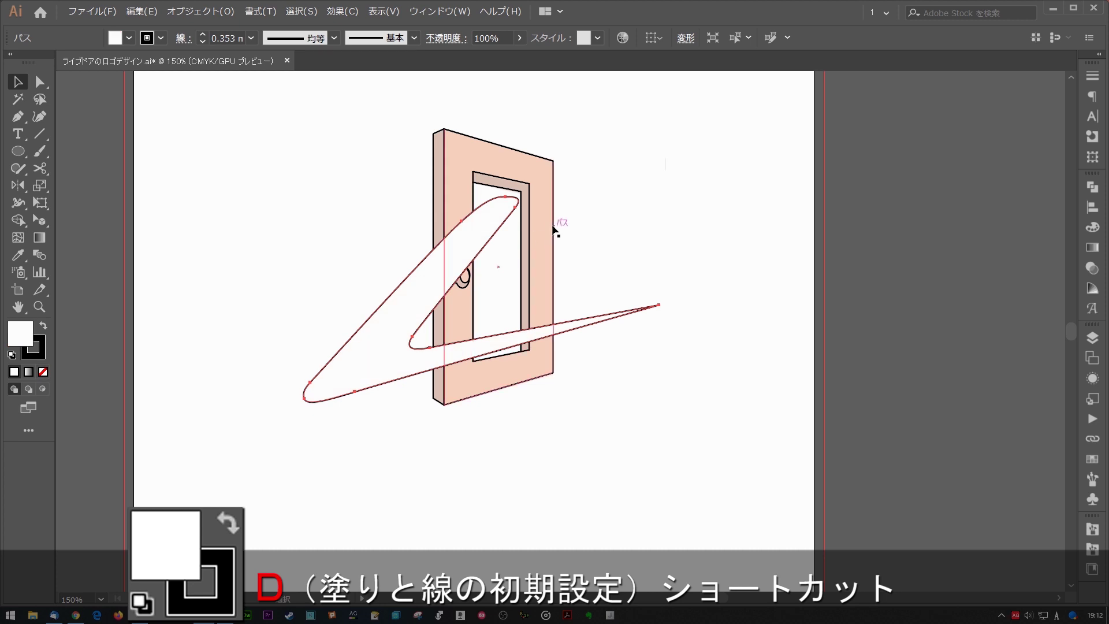
pyautogui.moveTo(533, 195); pyautogui.dragTo(484, 207)
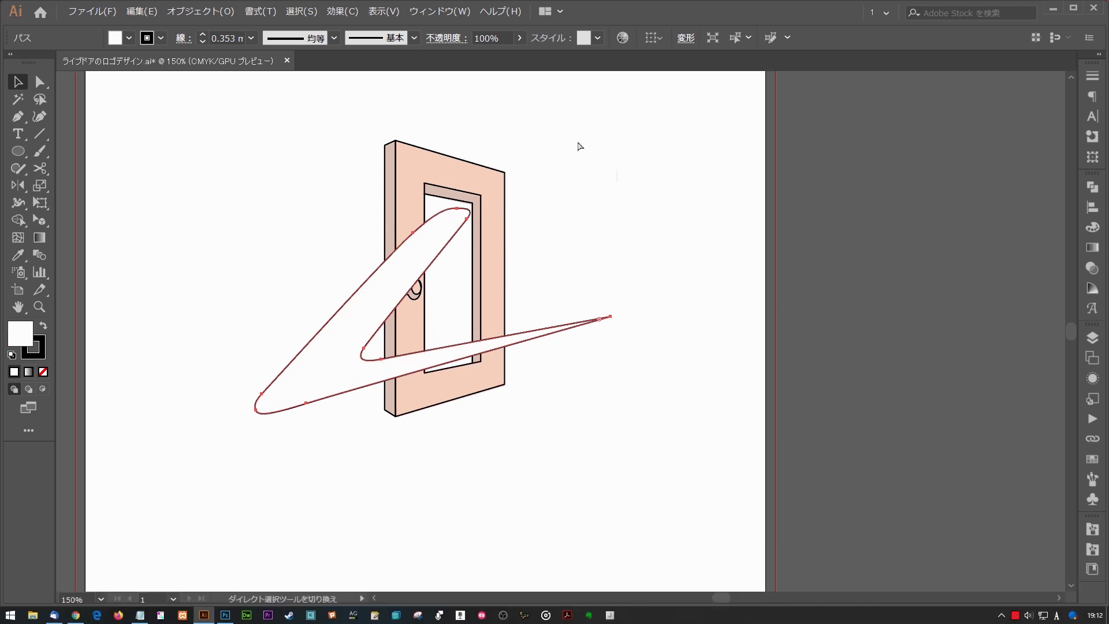
pyautogui.hotkey('ctrl', 'shift', '[')
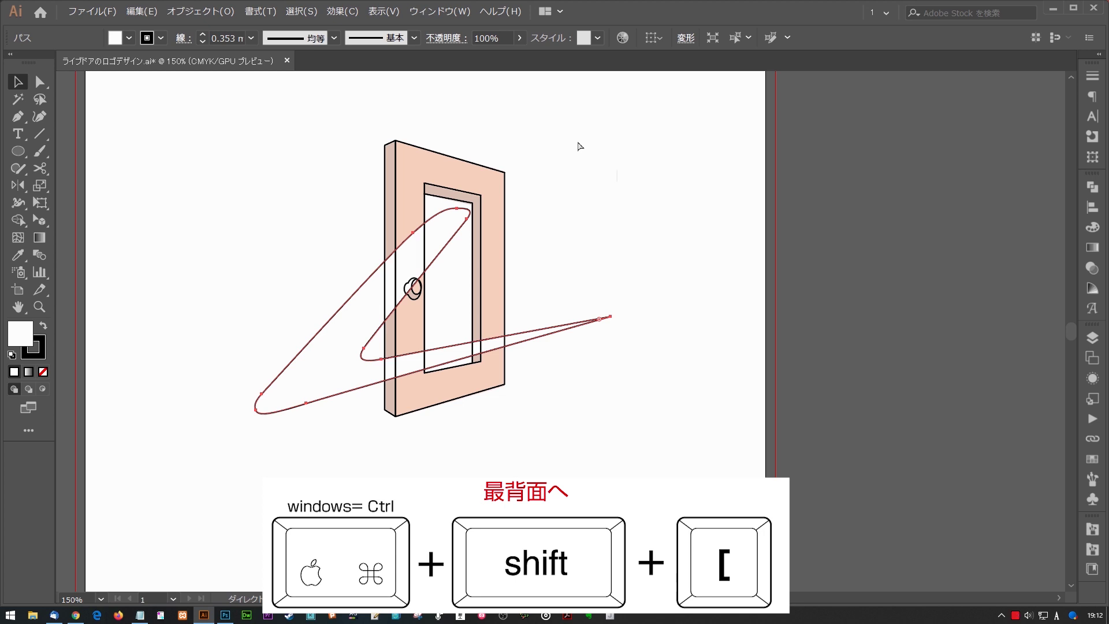
# Step: Swap the swoosh's fill and stroke to black fill and set the stroke to None
pyautogui.moveTo(356, 170); pyautogui.dragTo(756, 444)
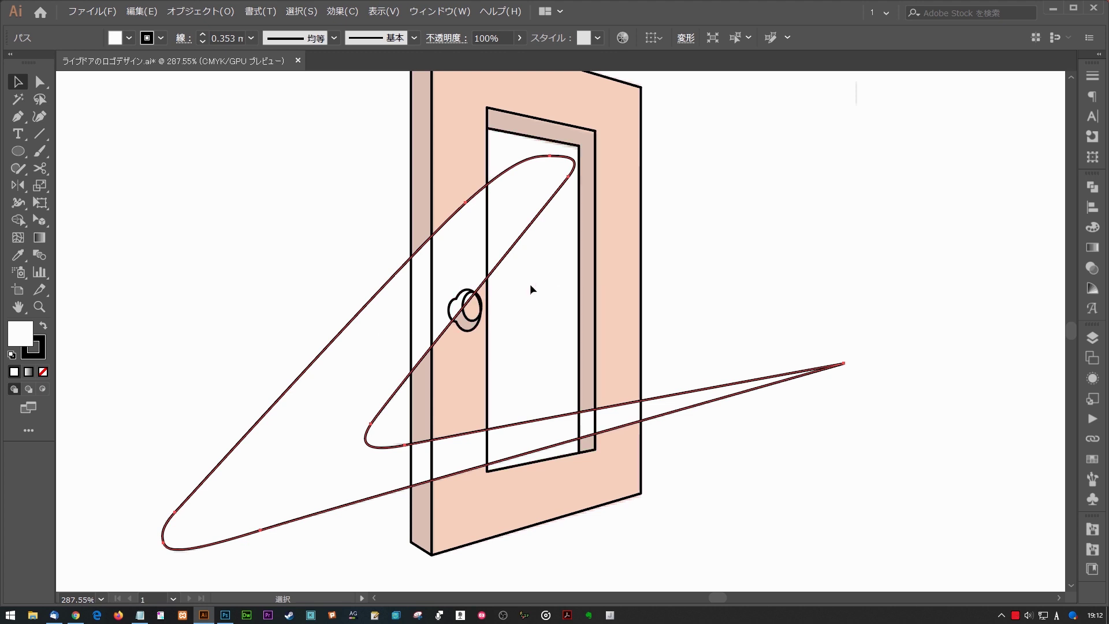
pyautogui.click(44, 327)
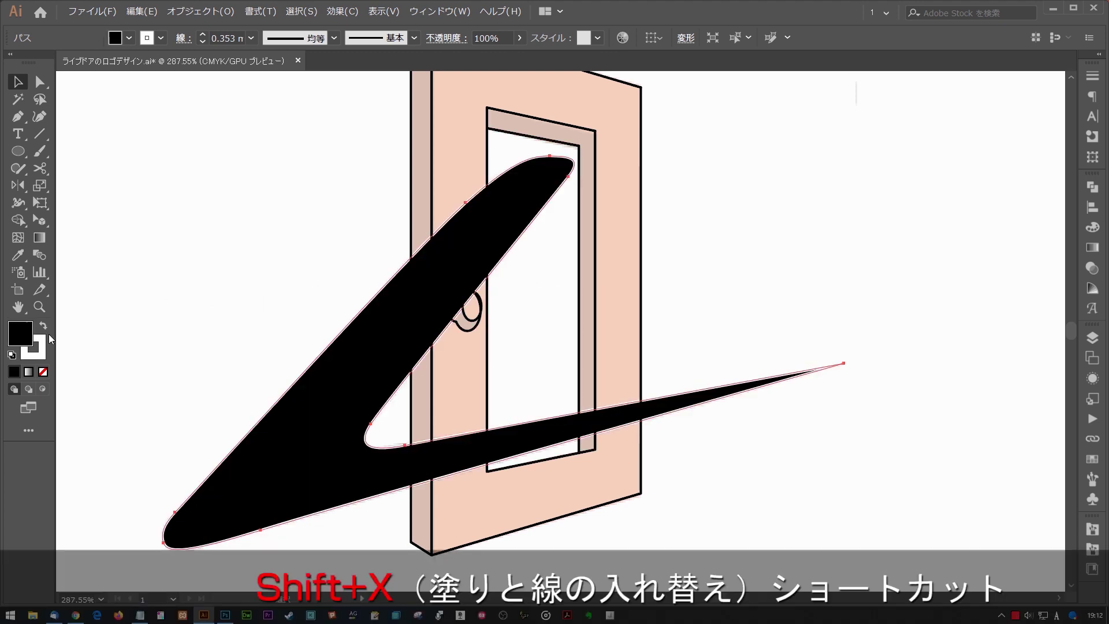
pyautogui.click(43, 348)
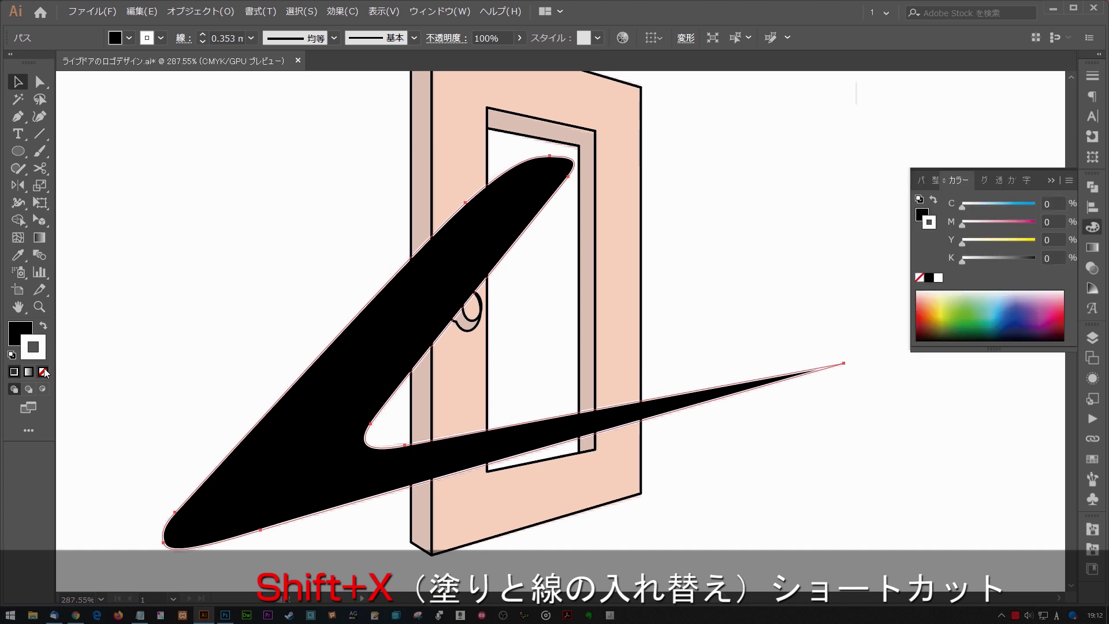
pyautogui.click(43, 373)
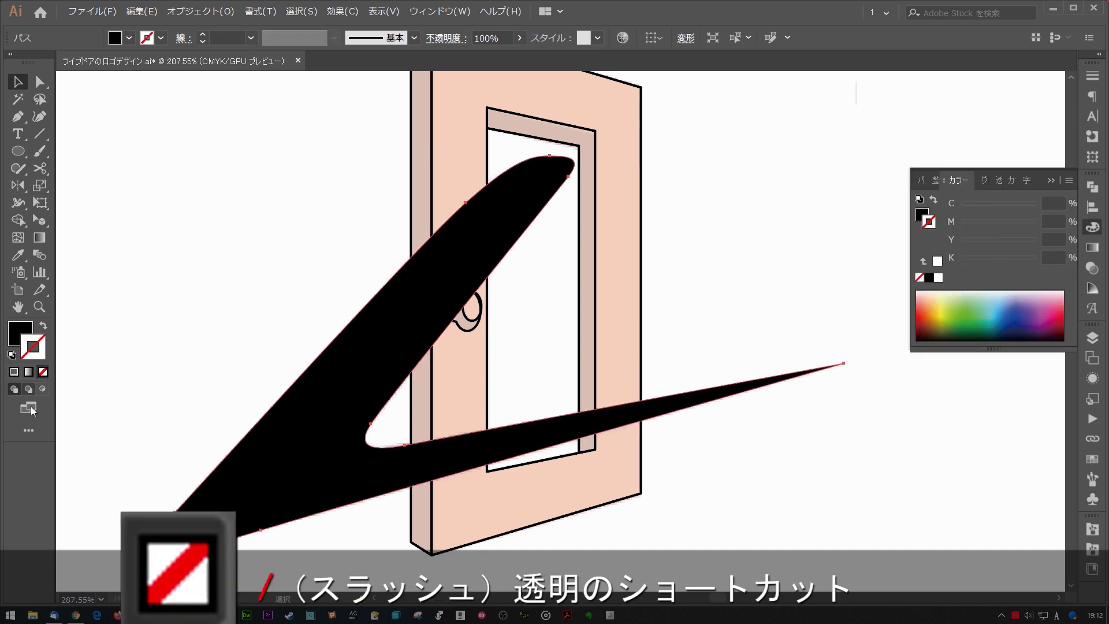
pyautogui.moveTo(550, 248); pyautogui.dragTo(542, 276)
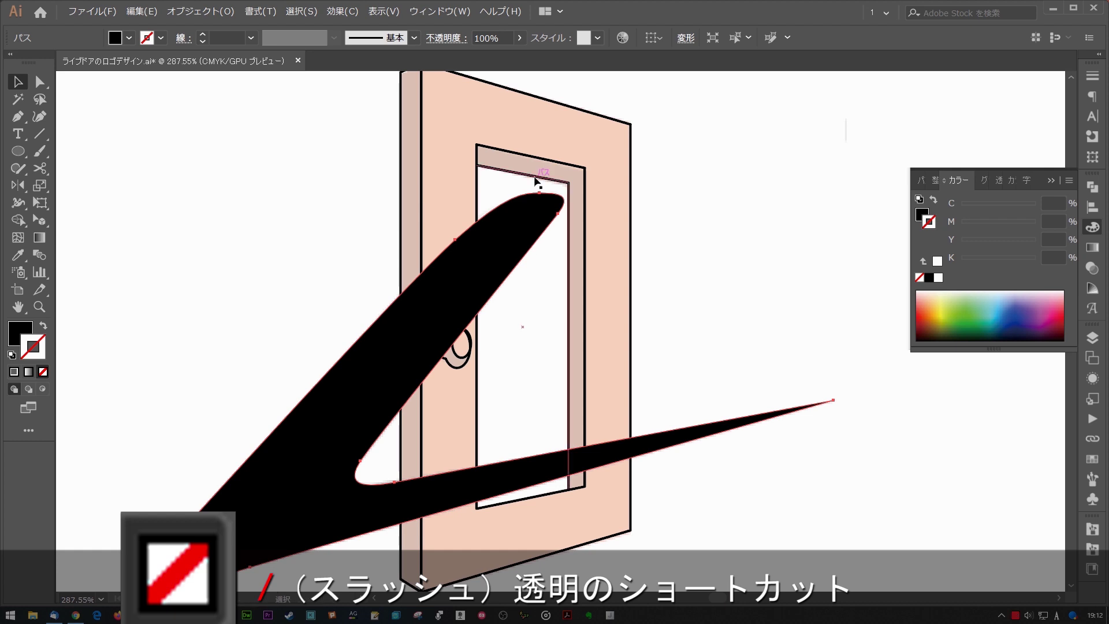
pyautogui.hotkey('ctrl', '0')
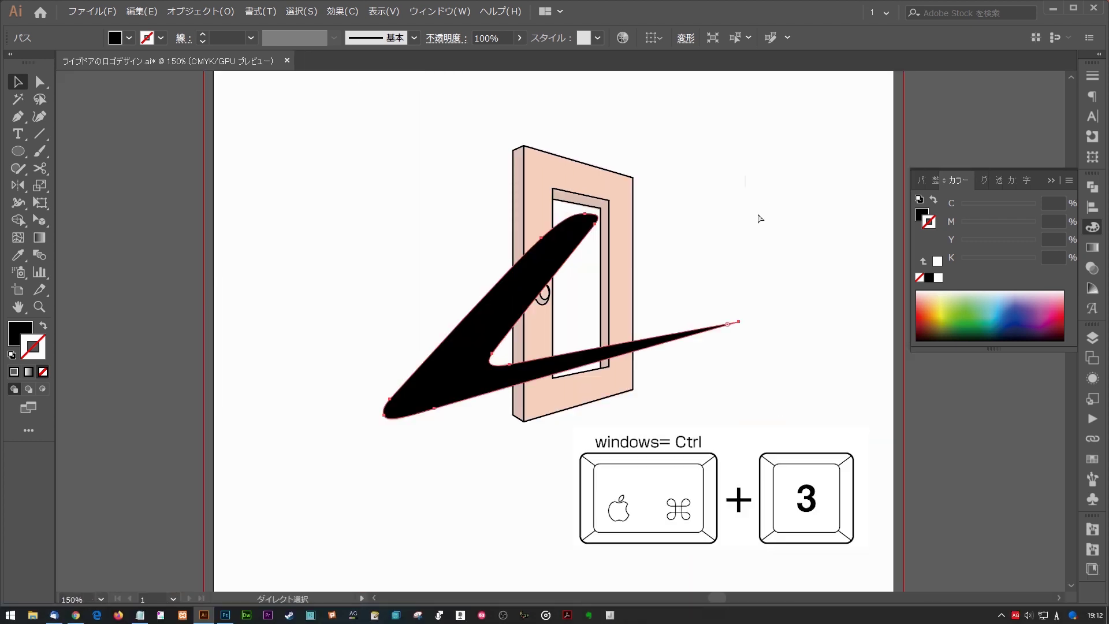
# Step: Hide the black swoosh and zoom in on the door
pyautogui.hotkey('ctrl', '3')
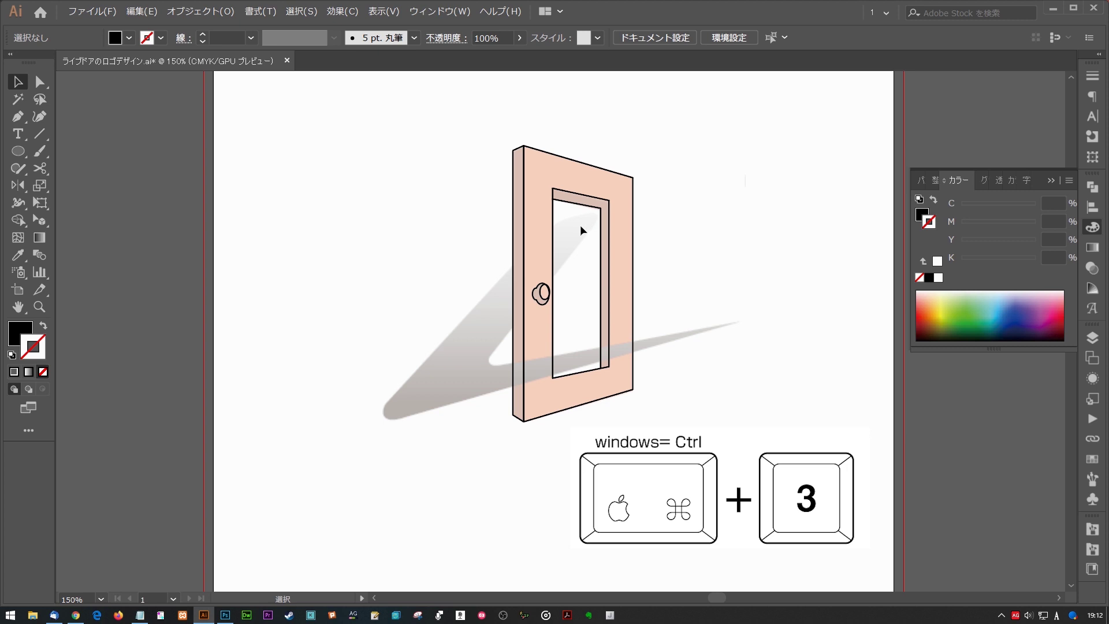
pyautogui.moveTo(581, 231); pyautogui.dragTo(520, 232)
pyautogui.moveTo(417, 149); pyautogui.dragTo(590, 349)
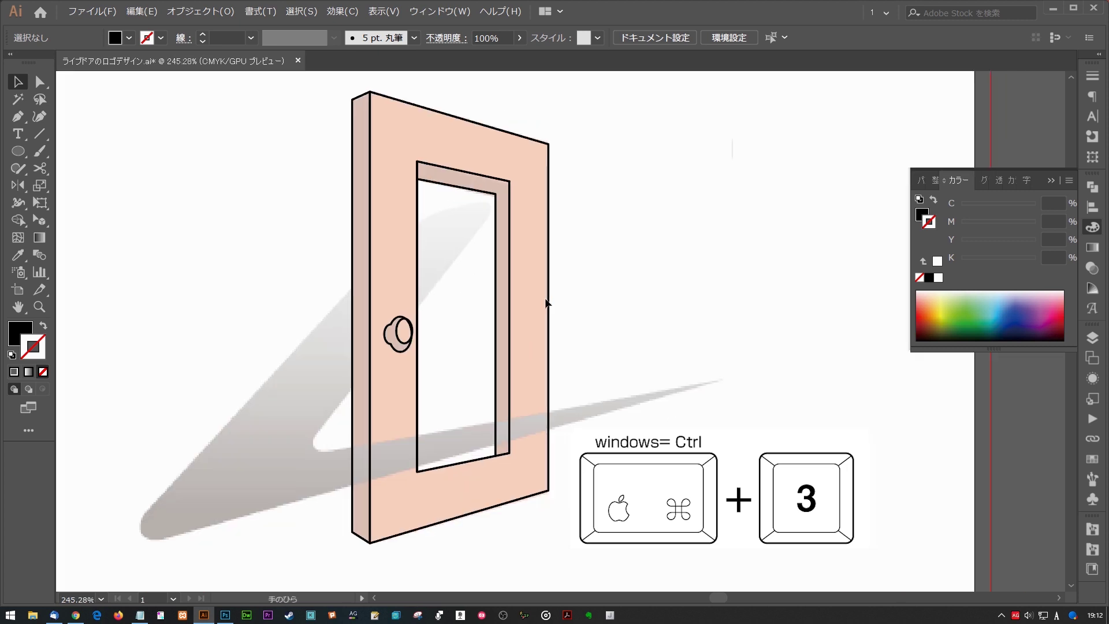
pyautogui.moveTo(548, 303); pyautogui.dragTo(540, 305)
# Step: Select all the door paths and combine them with the Shape Builder
pyautogui.press('v')
pyautogui.moveTo(346, 94); pyautogui.dragTo(575, 523)
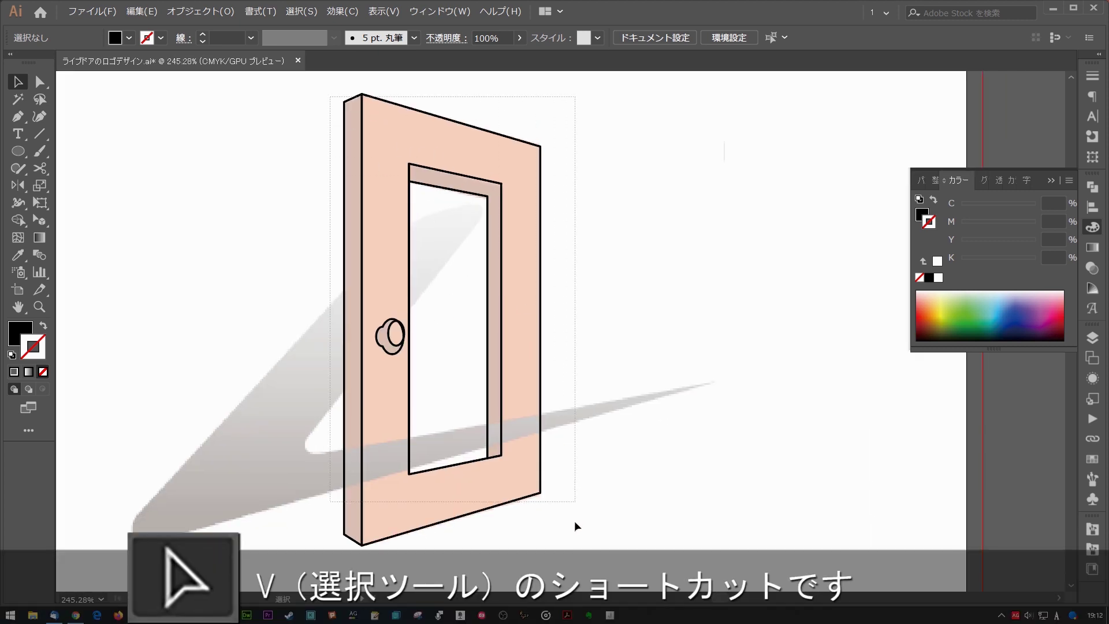
pyautogui.hotkey('shift', 'm')
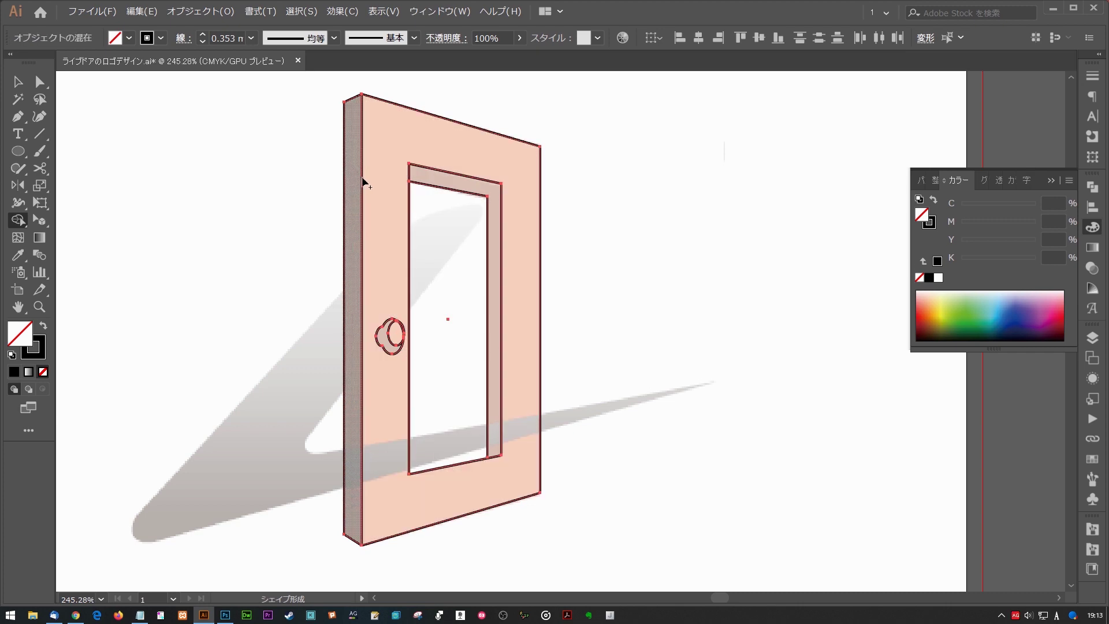
pyautogui.press('v')
pyautogui.click(557, 189)
# Step: Try moving the inner window's top-left anchor leftward, then undo it
pyautogui.keyDown('ctrl'); pyautogui.click(486, 205); pyautogui.keyUp('ctrl')
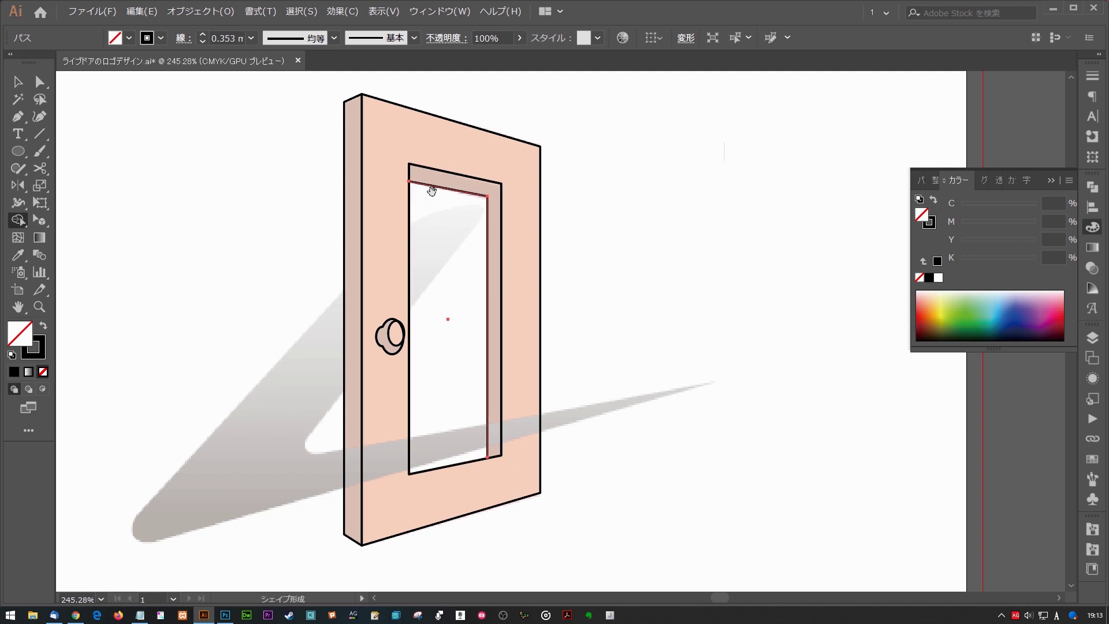
pyautogui.moveTo(469, 201); pyautogui.dragTo(576, 268)
pyautogui.press('a')
pyautogui.moveTo(215, 183); pyautogui.dragTo(237, 202)
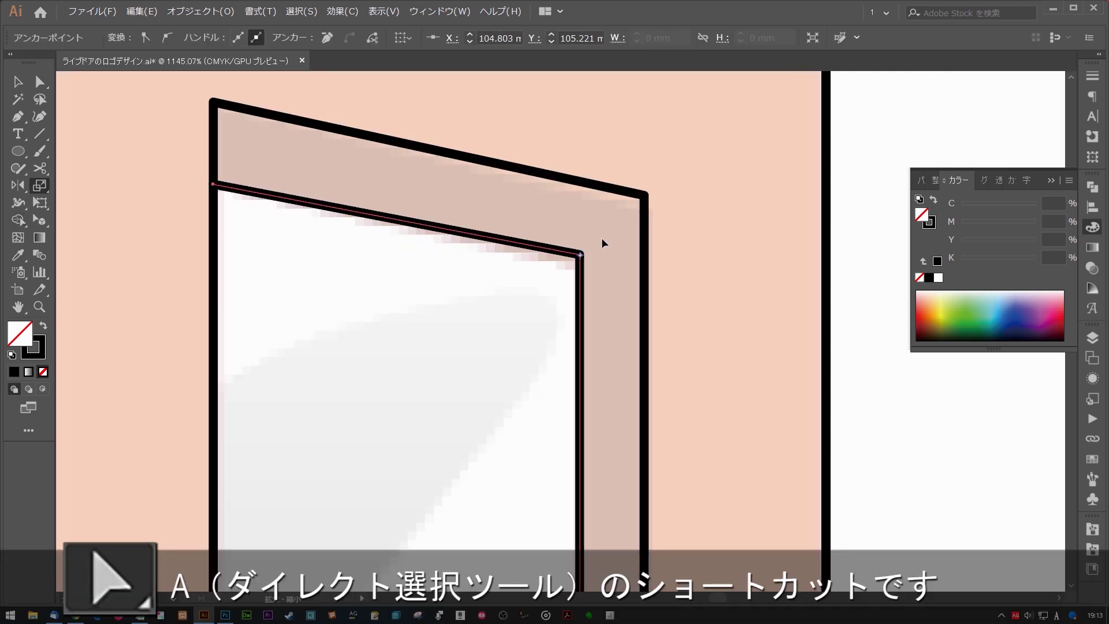
pyautogui.hotkey('ctrl', 'z')
pyautogui.scroll(-5, 668, 292)
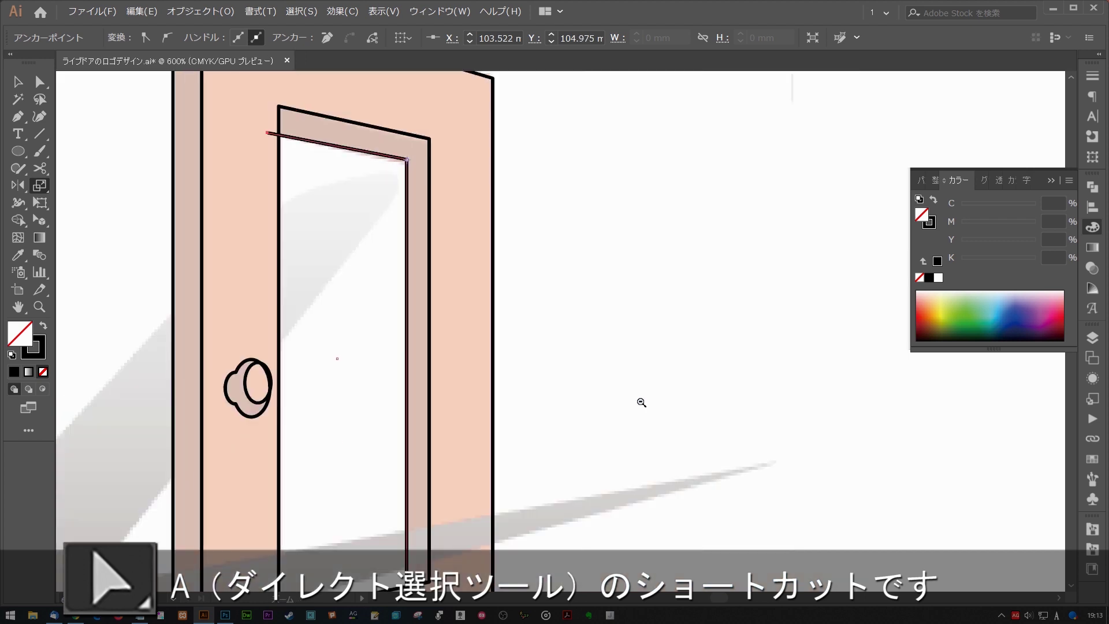
# Step: Extend the inner vertical line's bottom end downward and select all the artwork
pyautogui.press('a')
pyautogui.moveTo(602, 386); pyautogui.dragTo(602, 401)
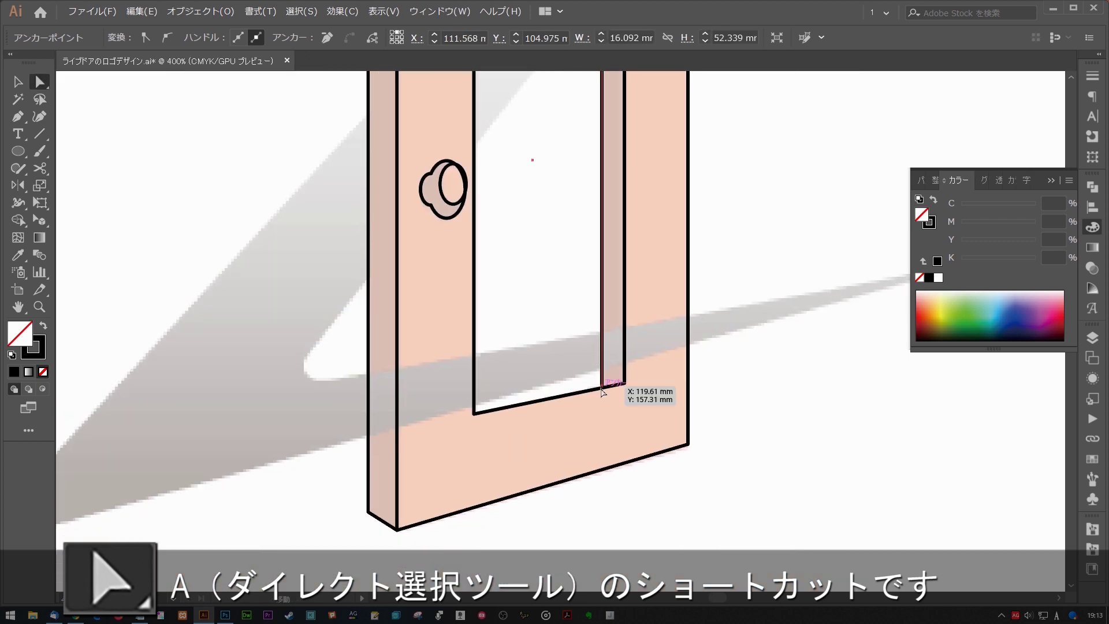
pyautogui.press('v')
pyautogui.scroll(5, 641, 395)
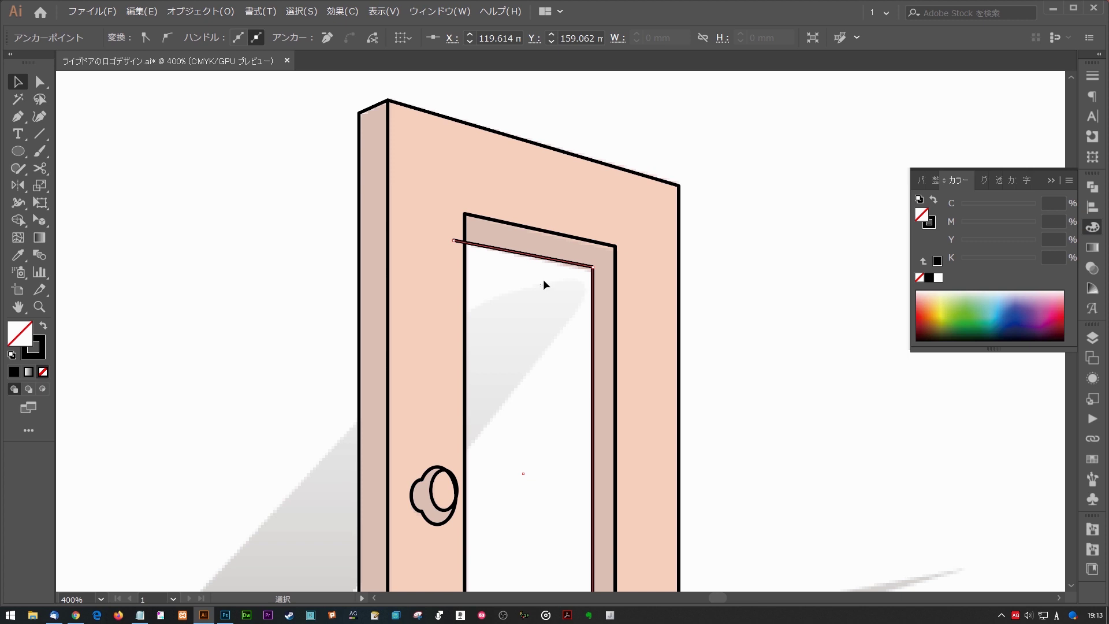
pyautogui.moveTo(545, 287); pyautogui.dragTo(638, 234)
pyautogui.hotkey('ctrl', 'a')
pyautogui.hotkey('ctrl', '-')
pyautogui.scroll(-1, 578, 323)
pyautogui.hotkey('shift', 'm')
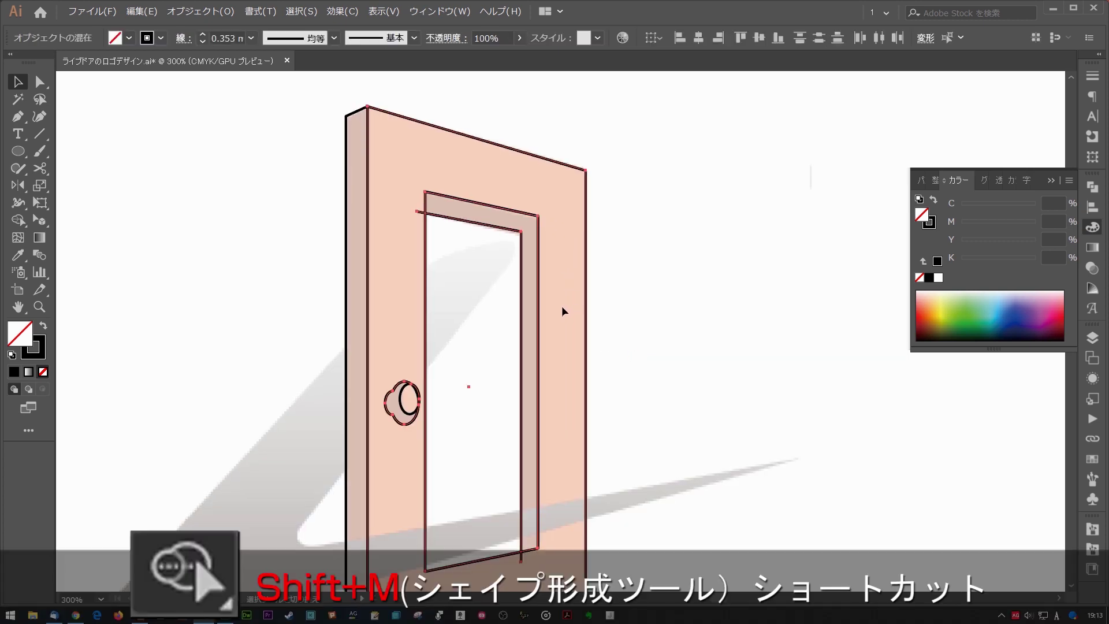
# Step: Merge the door face regions into one shape with the Shape Builder
pyautogui.hotkey('shift', 'm')
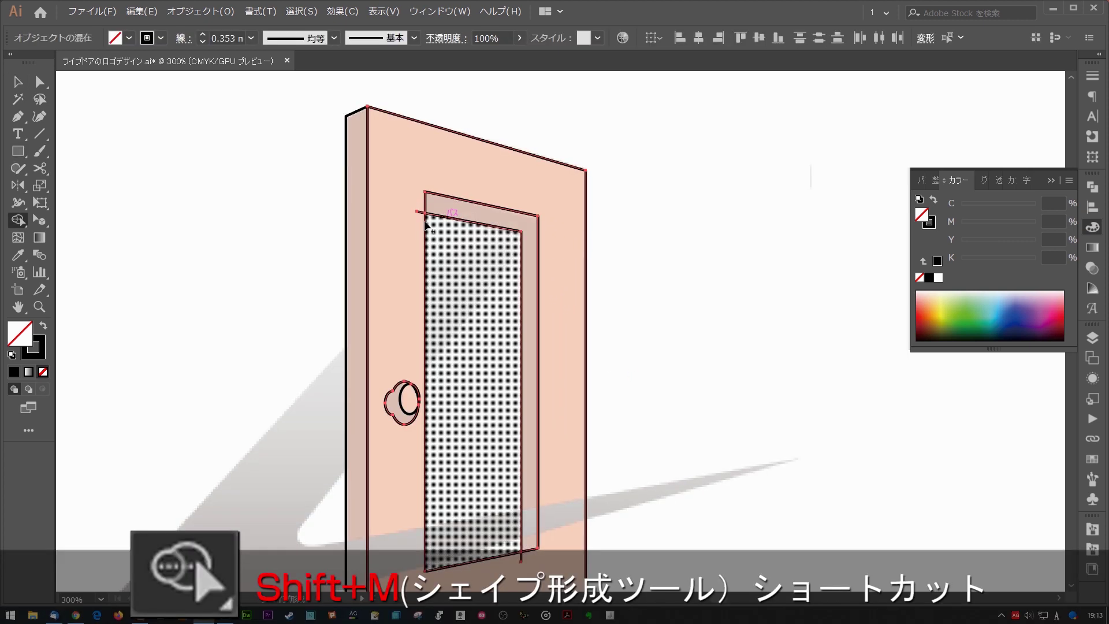
pyautogui.click(419, 219)
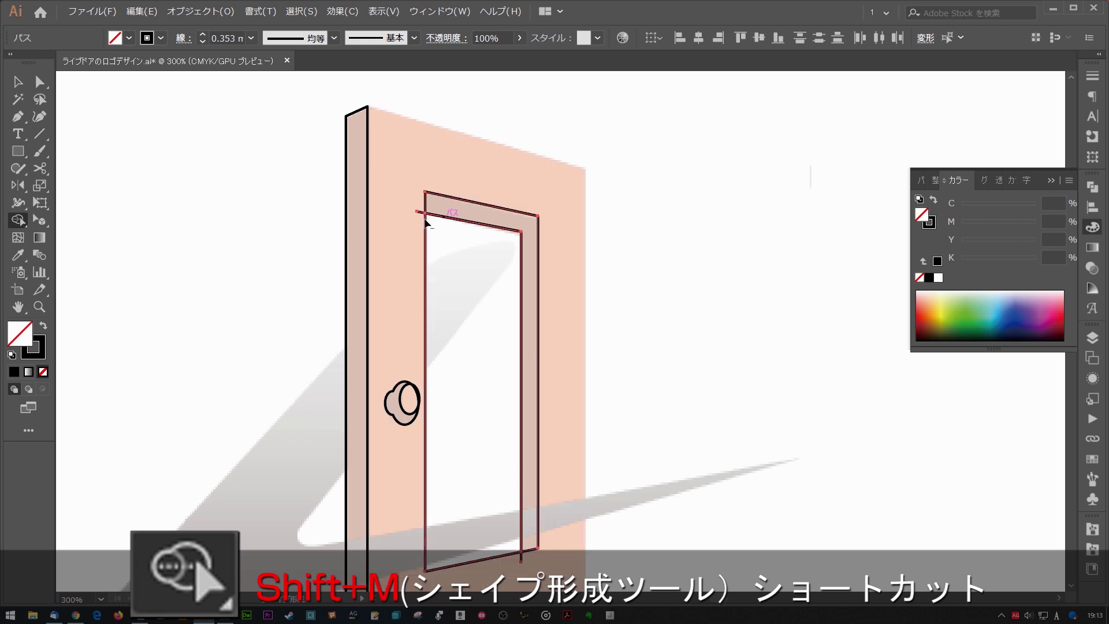
pyautogui.hotkey('ctrl', 'shift', 'a')
pyautogui.press('a')
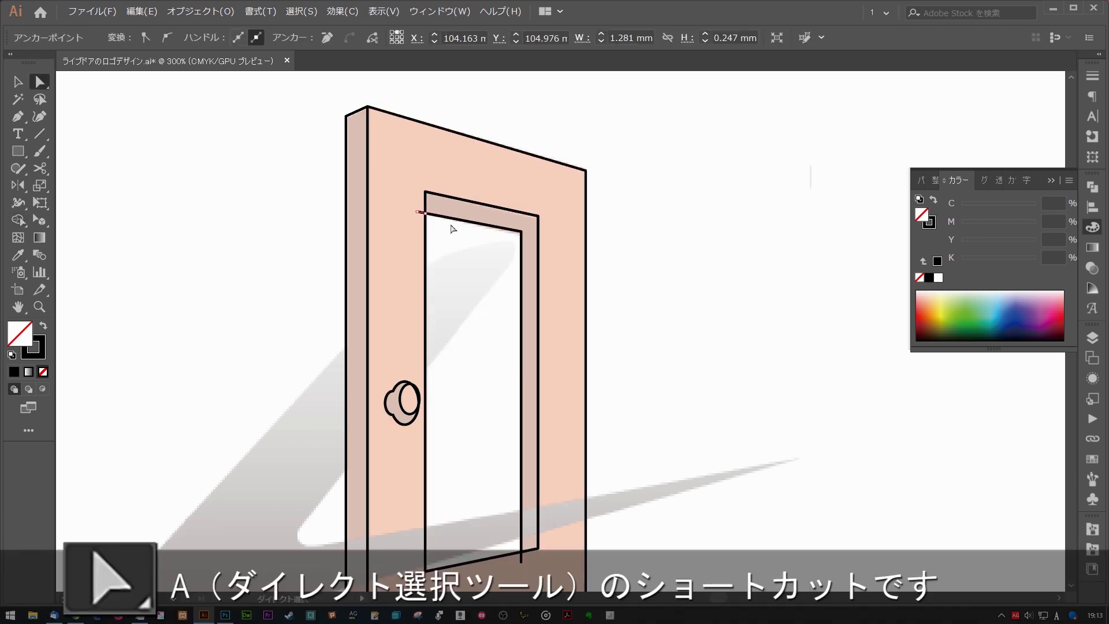
pyautogui.scroll(-5, 474, 283)
pyautogui.scroll(5, 459, 260)
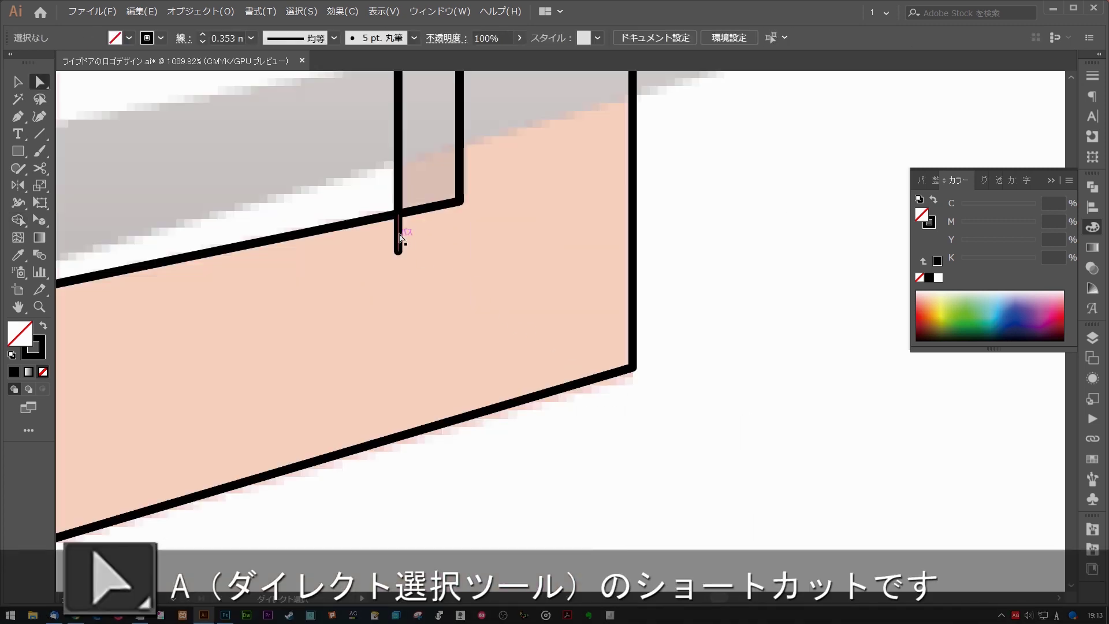
pyautogui.scroll(-5, 548, 283)
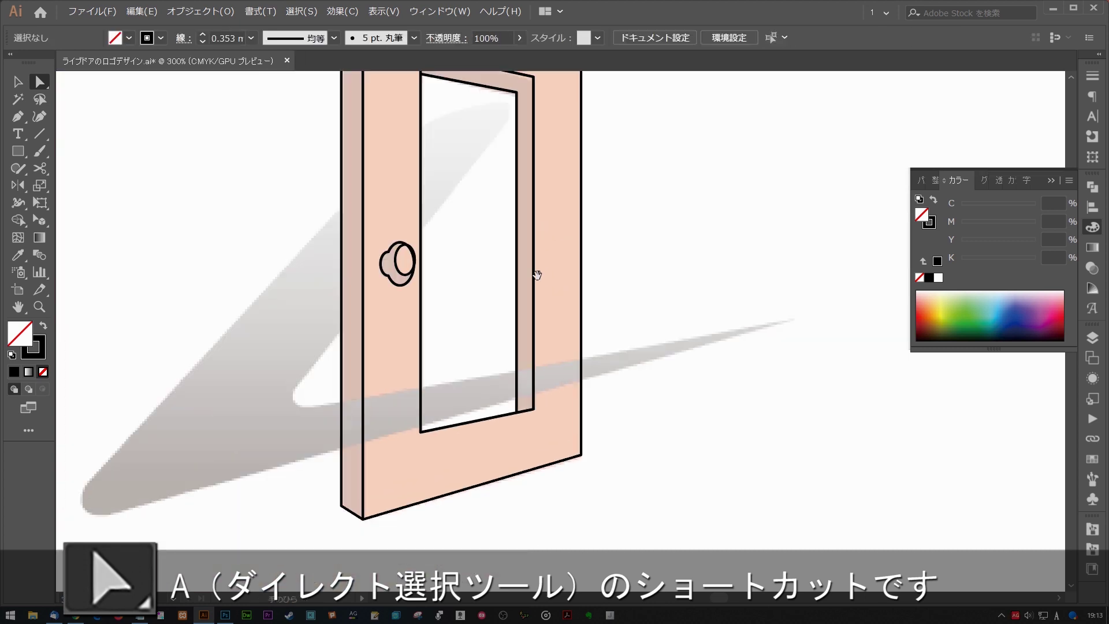
pyautogui.moveTo(536, 275); pyautogui.dragTo(531, 326)
# Step: Move the inner window shape down-right, undoing the last move
pyautogui.press('v')
pyautogui.moveTo(510, 141); pyautogui.dragTo(558, 175)
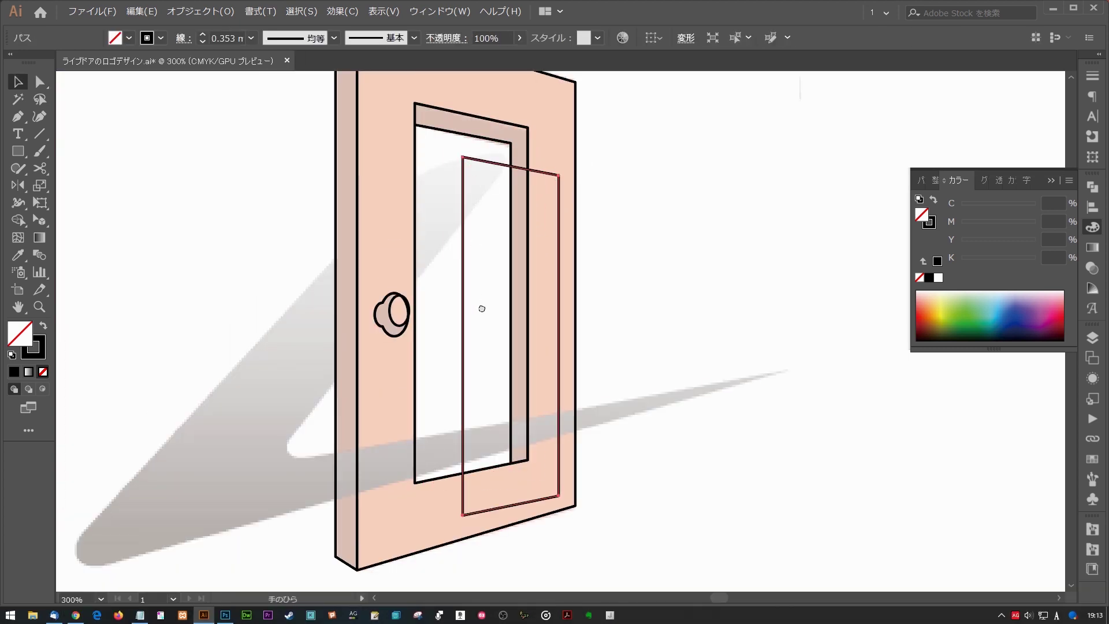
pyautogui.moveTo(482, 308); pyautogui.dragTo(493, 436)
pyautogui.moveTo(508, 280); pyautogui.dragTo(581, 303)
pyautogui.hotkey('ctrl', 'z')
pyautogui.hotkey('ctrl', 'z')
pyautogui.hscroll(2, 545, 284)
# Step: Eyedrop dark red onto the inner frame and left side strip, and bright red onto the door face
pyautogui.press('i')
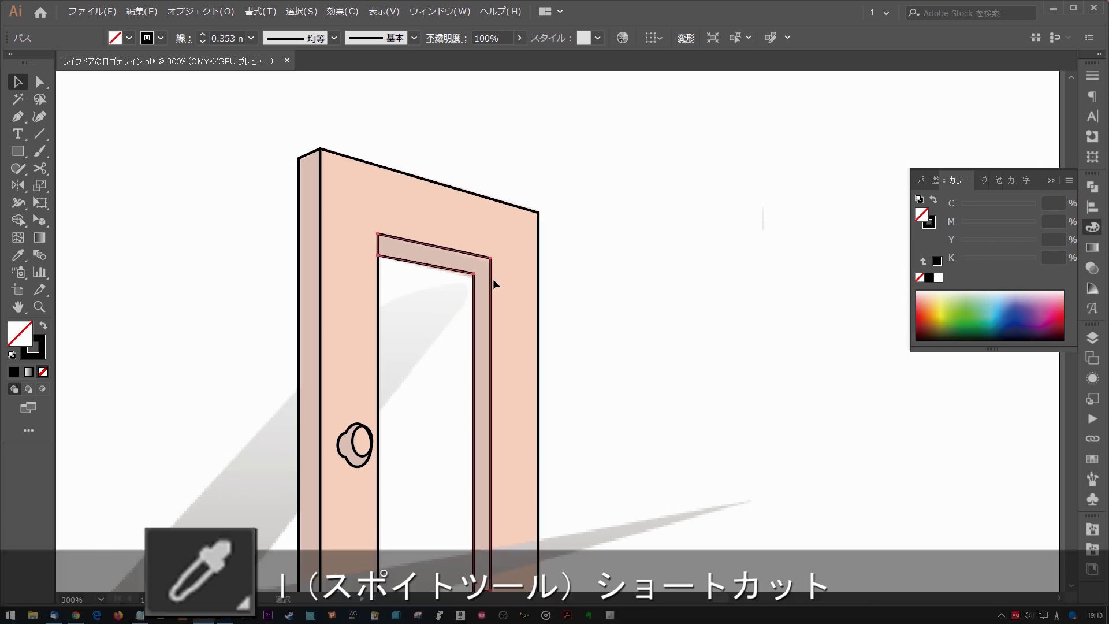
pyautogui.click(459, 252)
pyautogui.moveTo(458, 261); pyautogui.dragTo(486, 260)
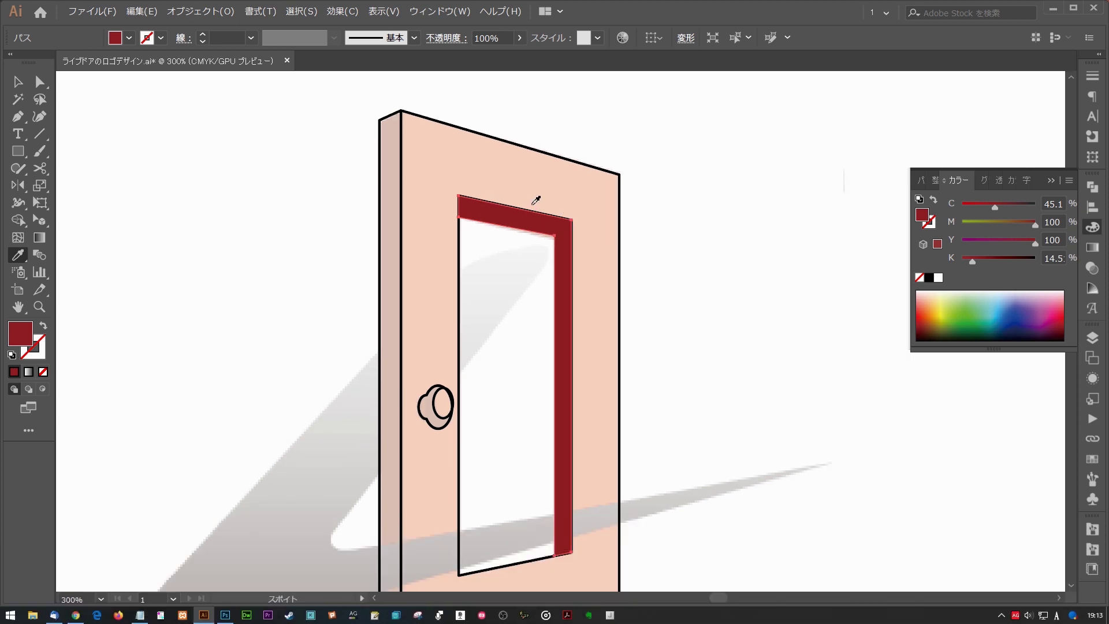
pyautogui.click(479, 158)
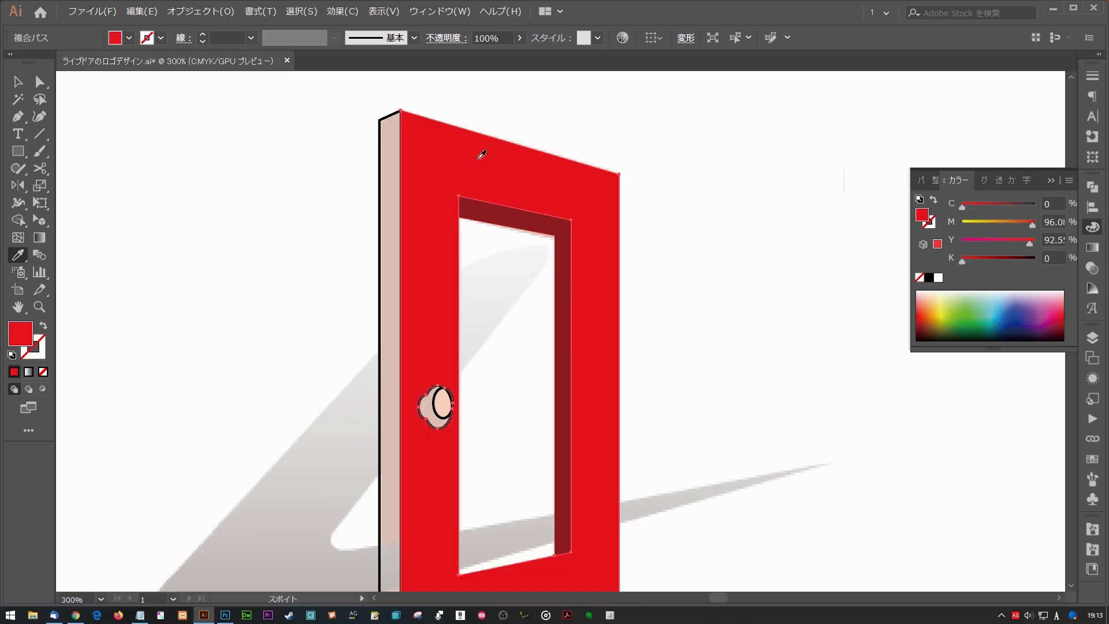
pyautogui.keyDown('ctrl'); pyautogui.click(390, 289); pyautogui.keyUp('ctrl')
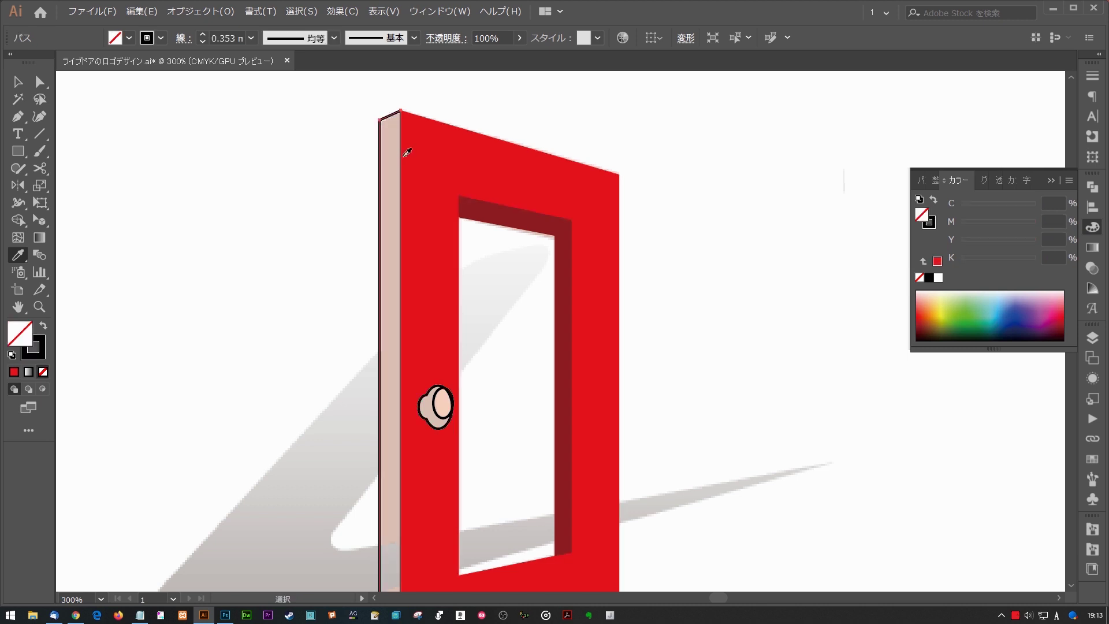
pyautogui.click(465, 204)
pyautogui.hotkey('ctrl', 'shift', 'a')
pyautogui.press('v')
pyautogui.scroll(-3, 477, 312)
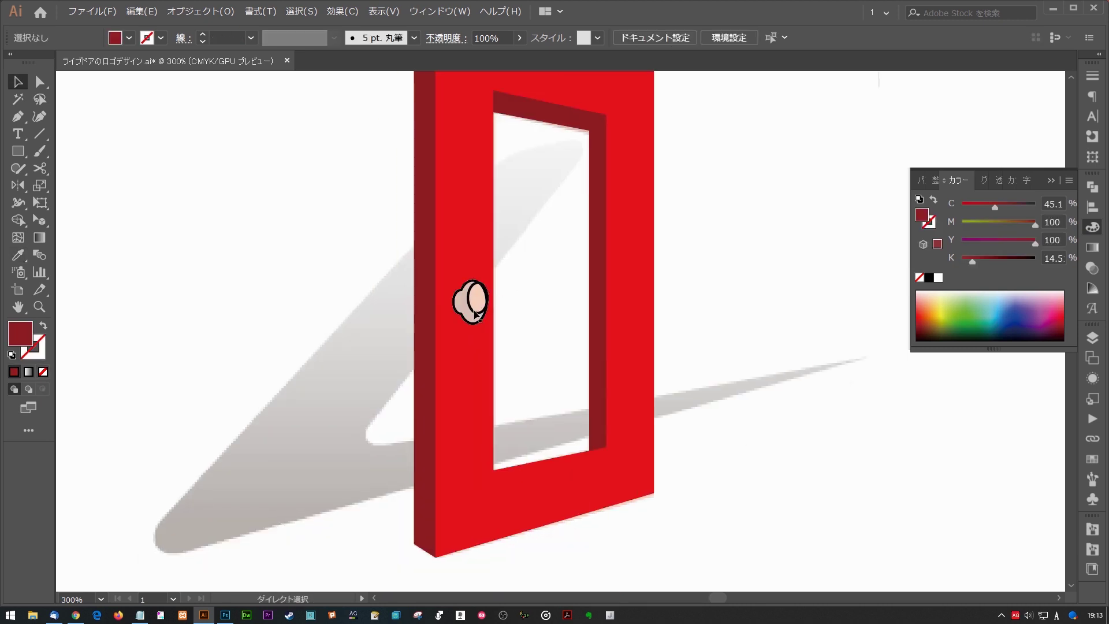
# Step: Fill the doorknob dark red with the Eyedropper and bring it to the front
pyautogui.click(433, 307)
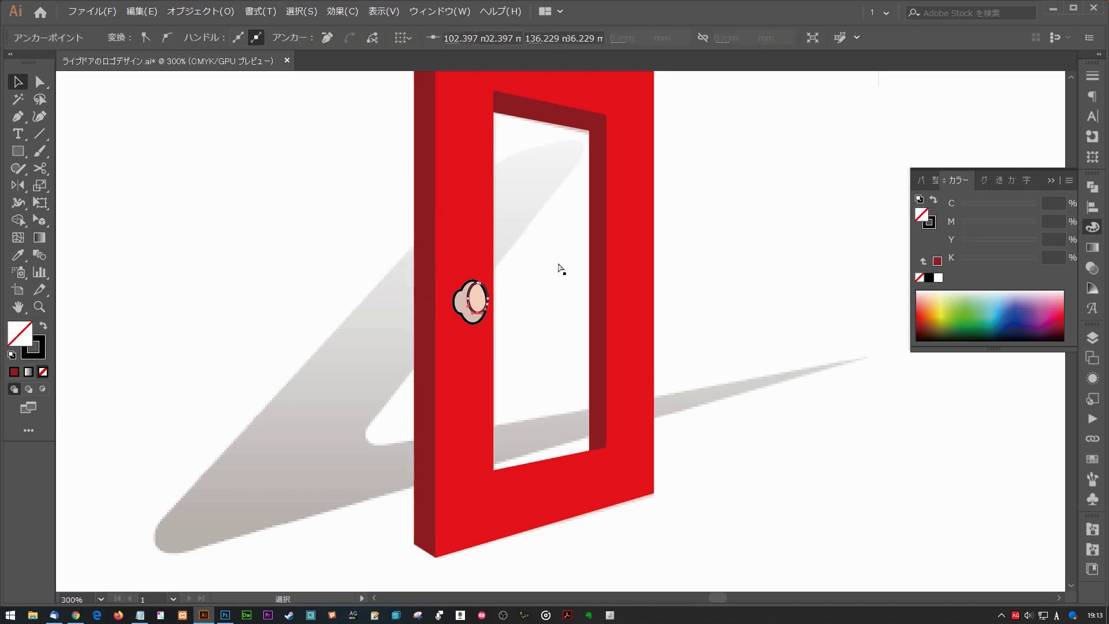
pyautogui.press('i')
pyautogui.click(434, 272)
pyautogui.click(480, 311)
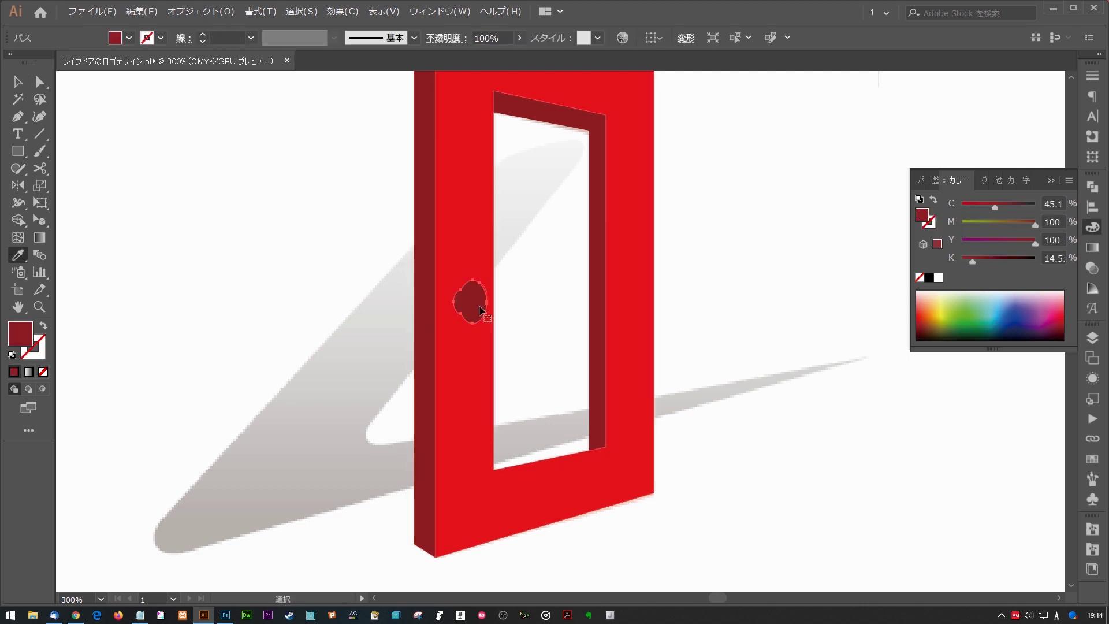
pyautogui.click(483, 305)
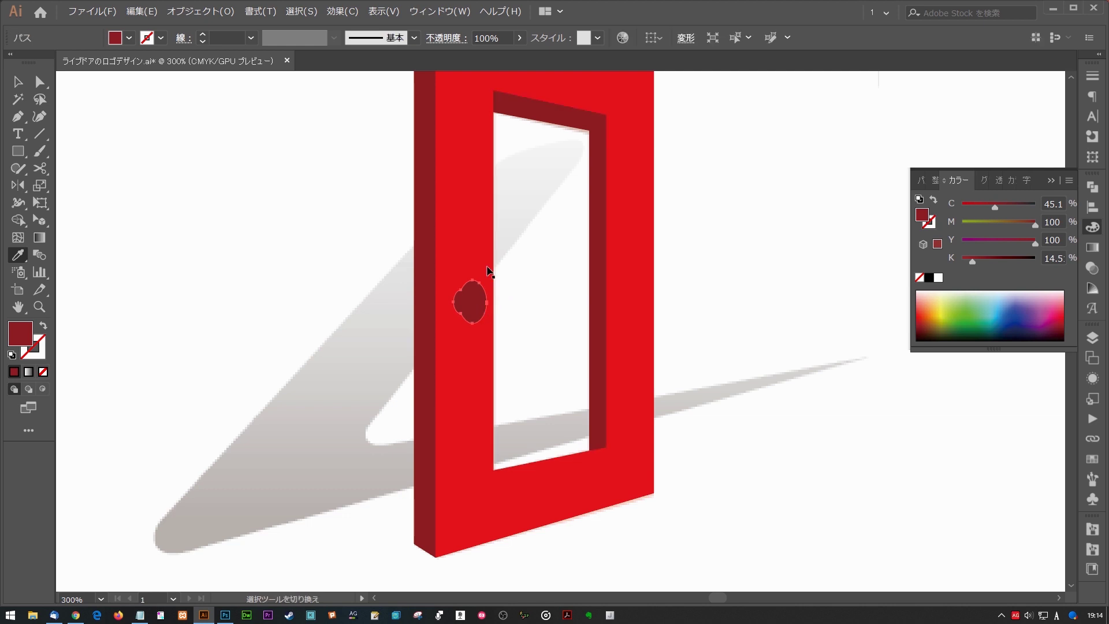
pyautogui.hotkey('ctrl', 'shift', ']')
pyautogui.keyDown('ctrl'); pyautogui.click(570, 184); pyautogui.keyUp('ctrl')
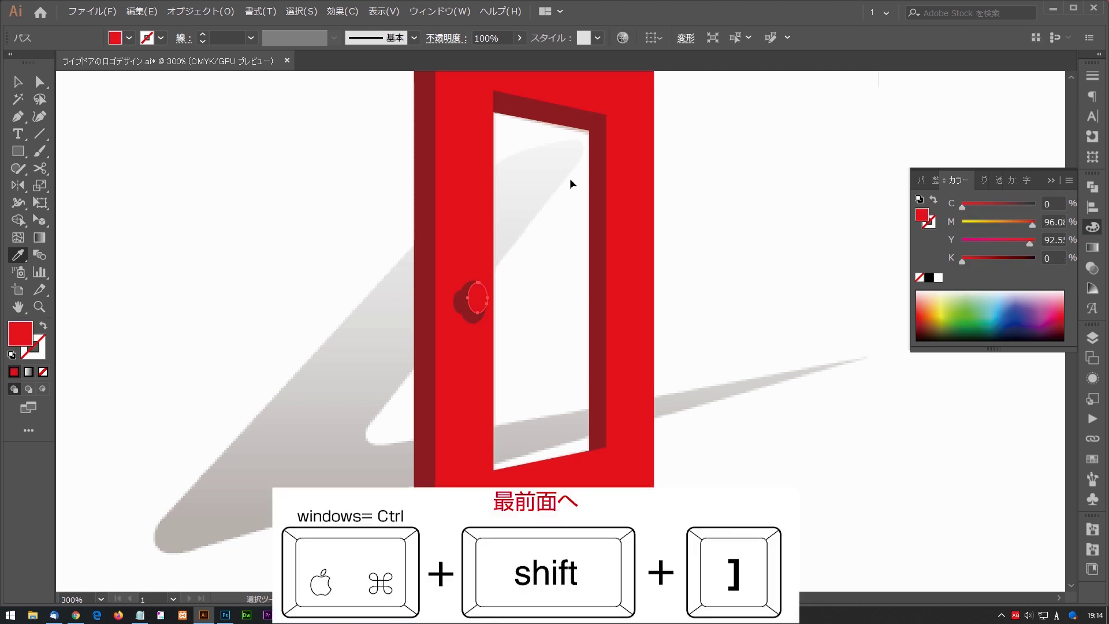
pyautogui.hotkey('ctrl', '-')
pyautogui.hotkey('ctrl', '-')
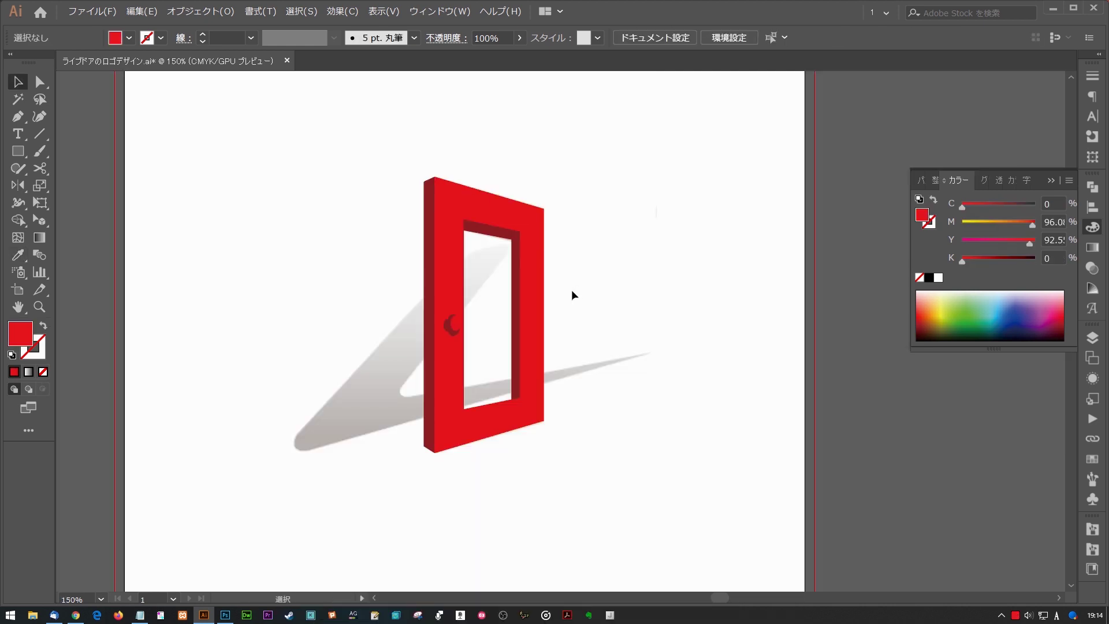
# Step: Reveal the hidden black swoosh and save the document
pyautogui.hotkey('ctrl', 'alt', '3')
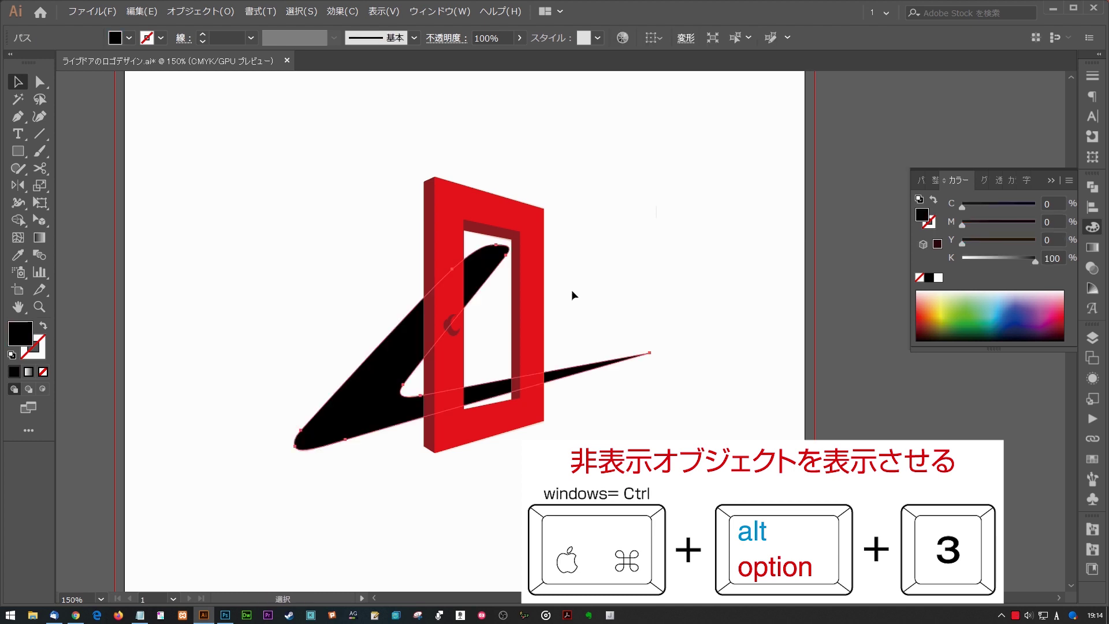
pyautogui.moveTo(600, 272); pyautogui.dragTo(575, 263)
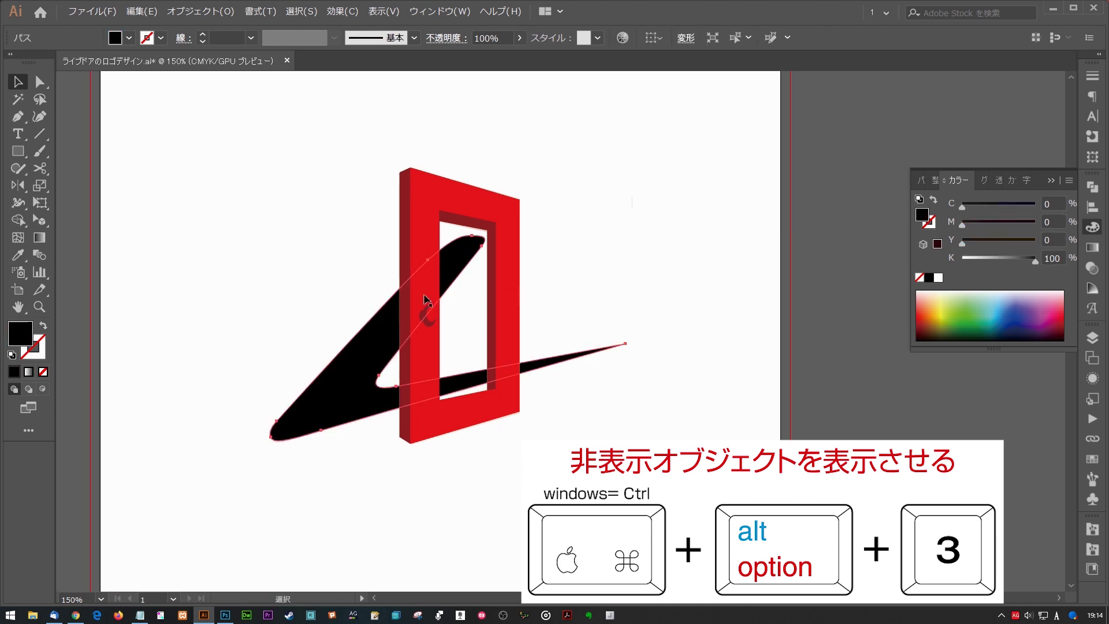
pyautogui.click(603, 317)
pyautogui.hotkey('ctrl', 's')
# Step: Slice the swoosh's lower arm just left of the door frame with the Knife tool
pyautogui.click(599, 351)
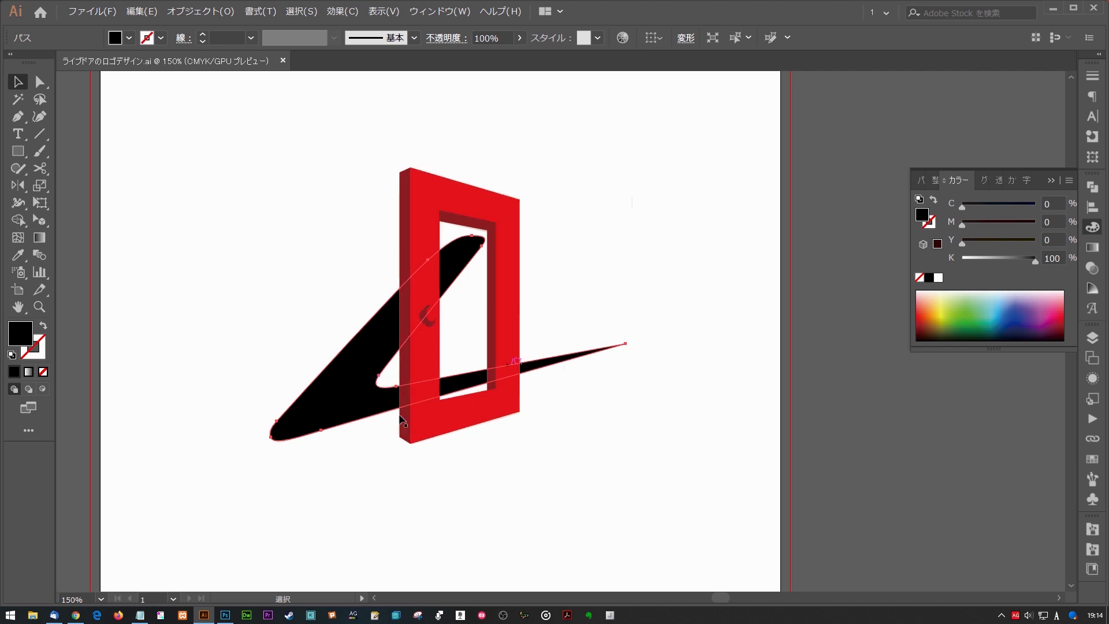
pyautogui.scroll(5, 381, 347)
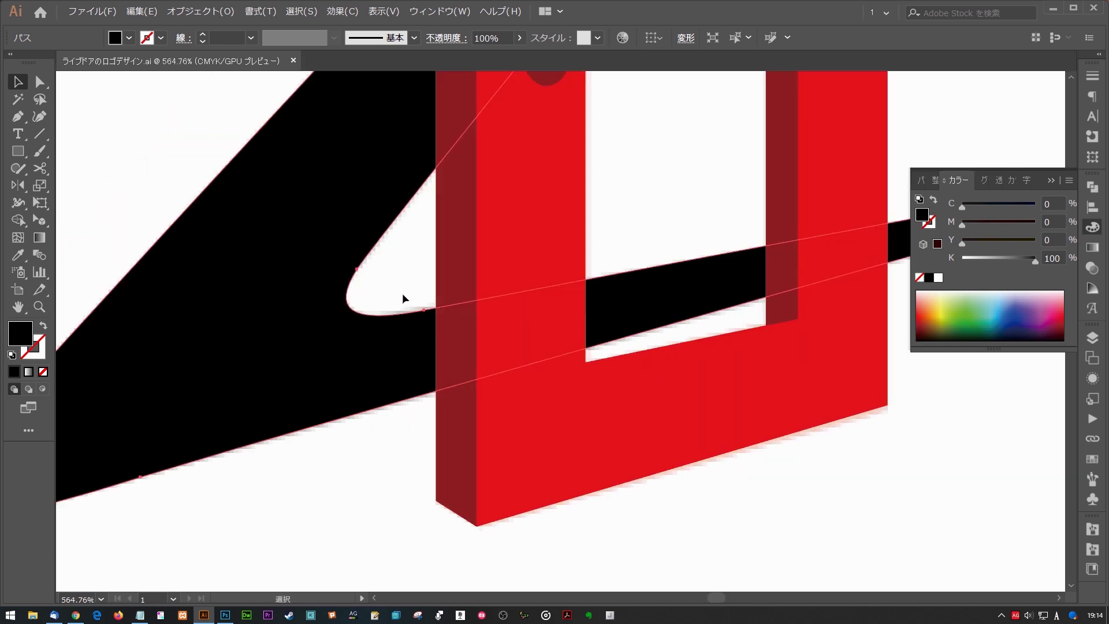
pyautogui.press('c')
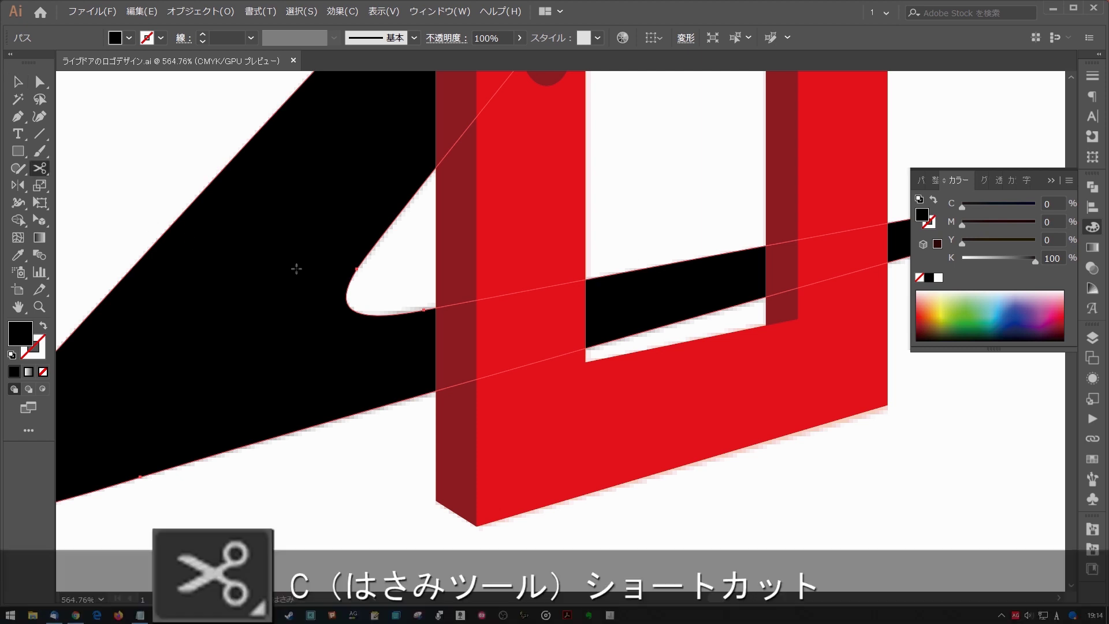
pyautogui.click(45, 171)
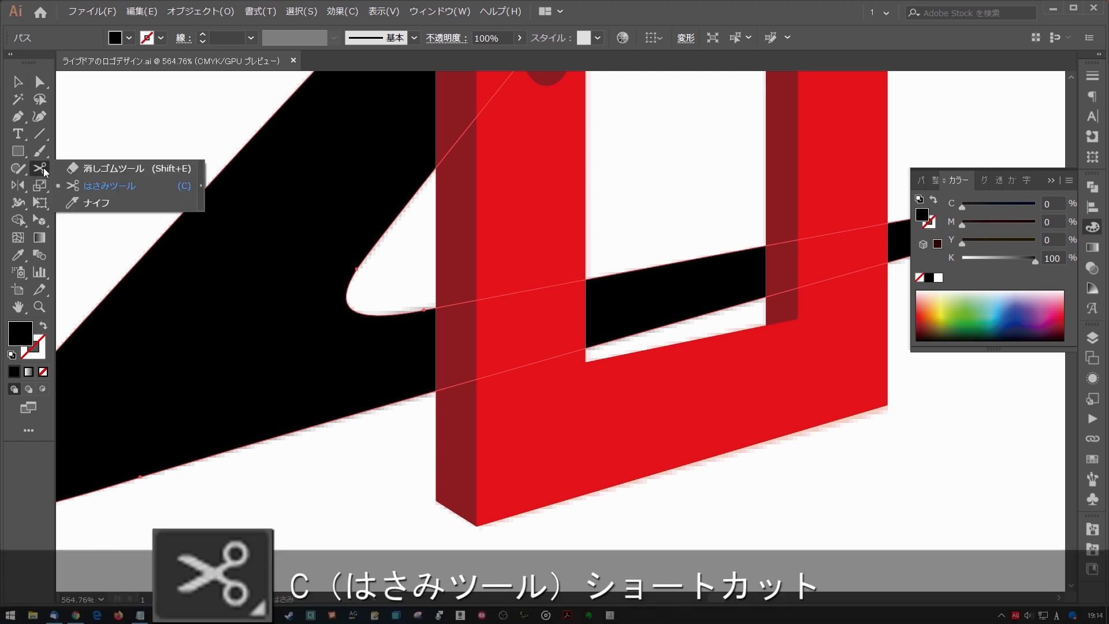
pyautogui.click(88, 203)
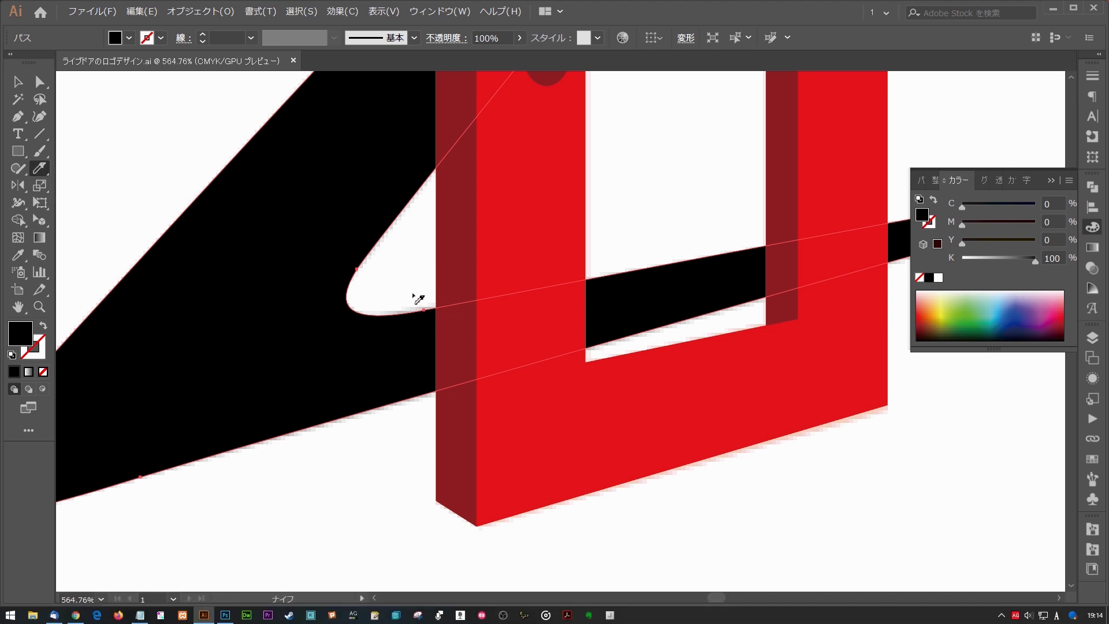
pyautogui.moveTo(399, 278); pyautogui.dragTo(410, 445)
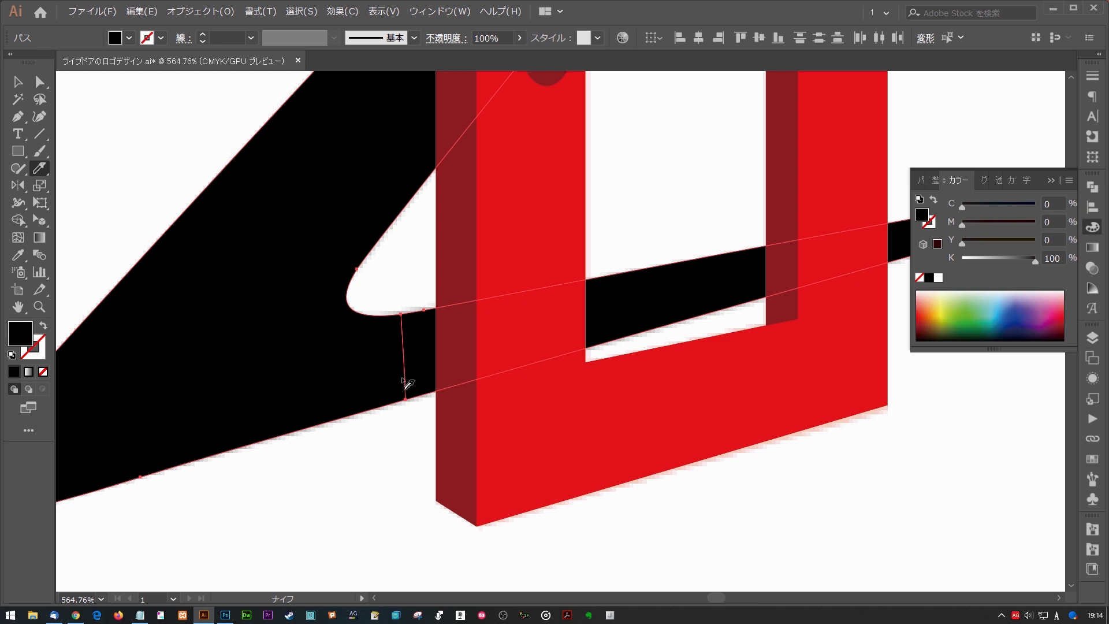
pyautogui.press('v')
pyautogui.scroll(-3, 578, 379)
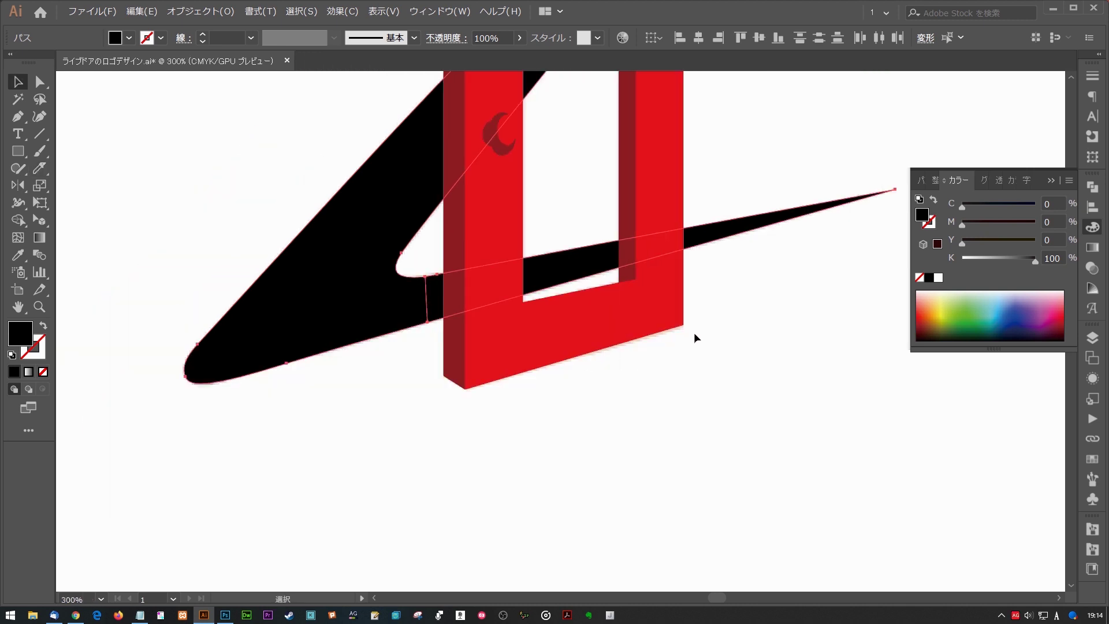
pyautogui.scroll(1, 657, 364)
pyautogui.click(624, 321)
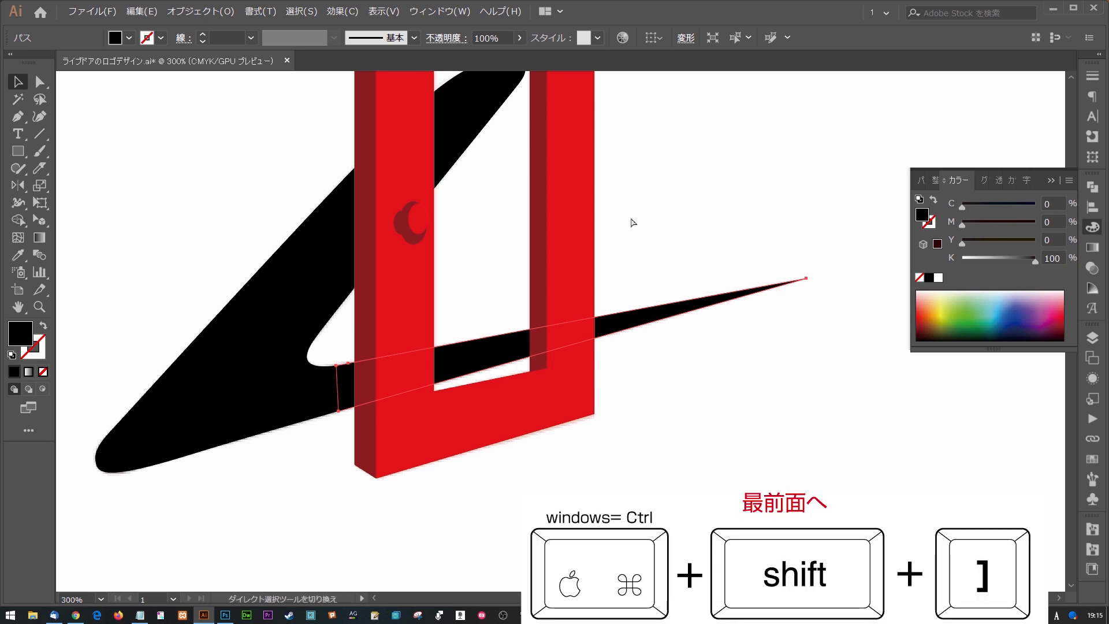
# Step: Bring the lower swoosh piece in front of the door, then select both swoosh pieces
pyautogui.hotkey('ctrl', 'shift', ']')
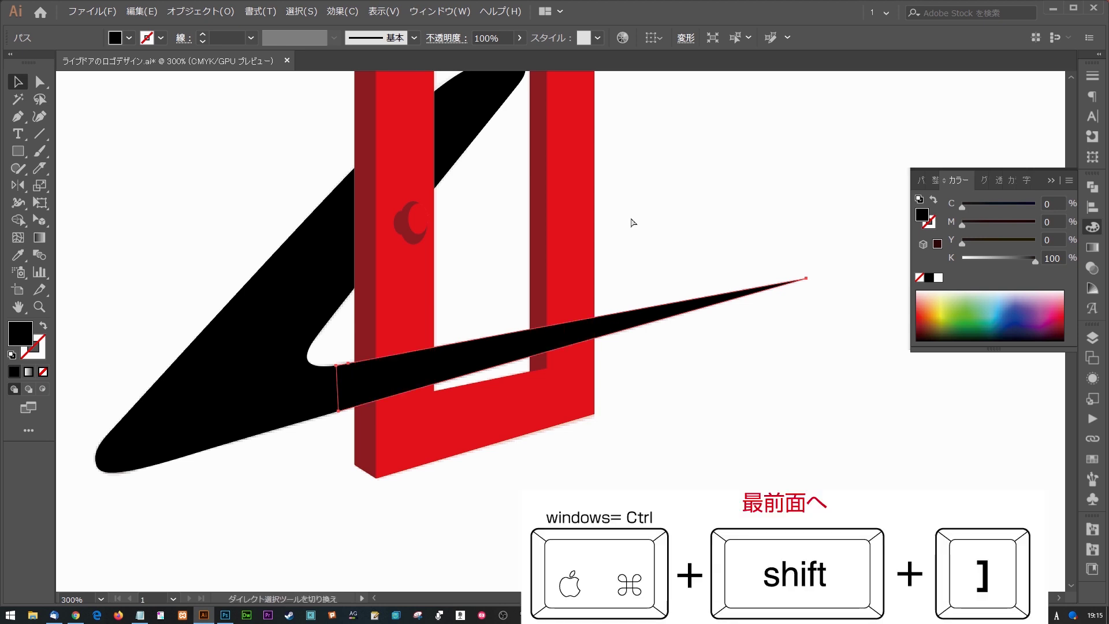
pyautogui.hotkey('ctrl', '-')
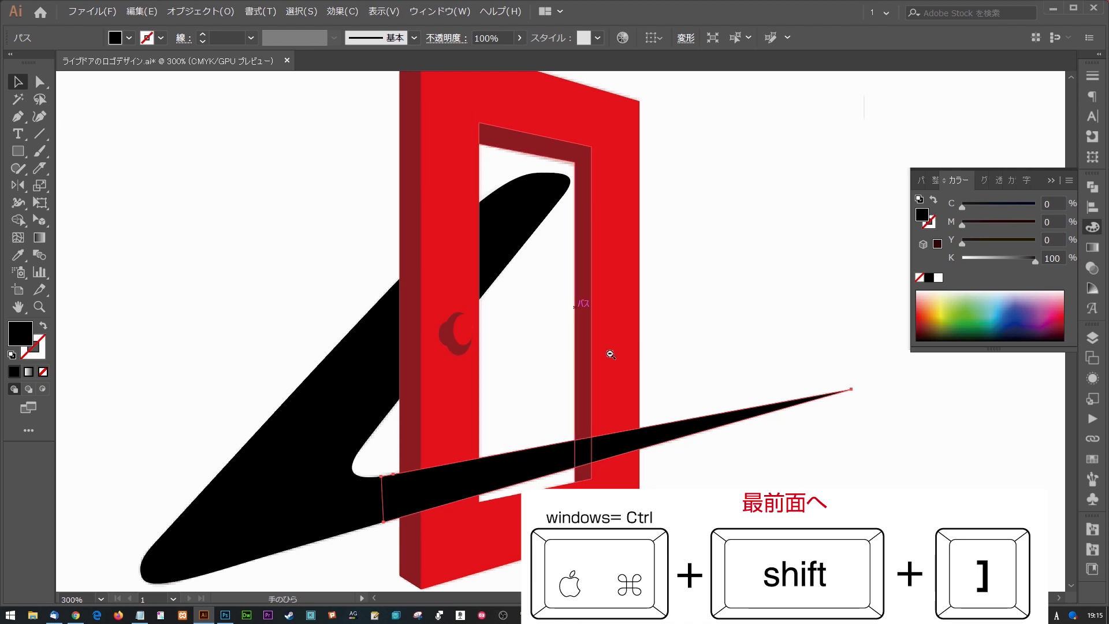
pyautogui.moveTo(324, 404); pyautogui.dragTo(214, 479)
pyautogui.hotkey('ctrl', 'z')
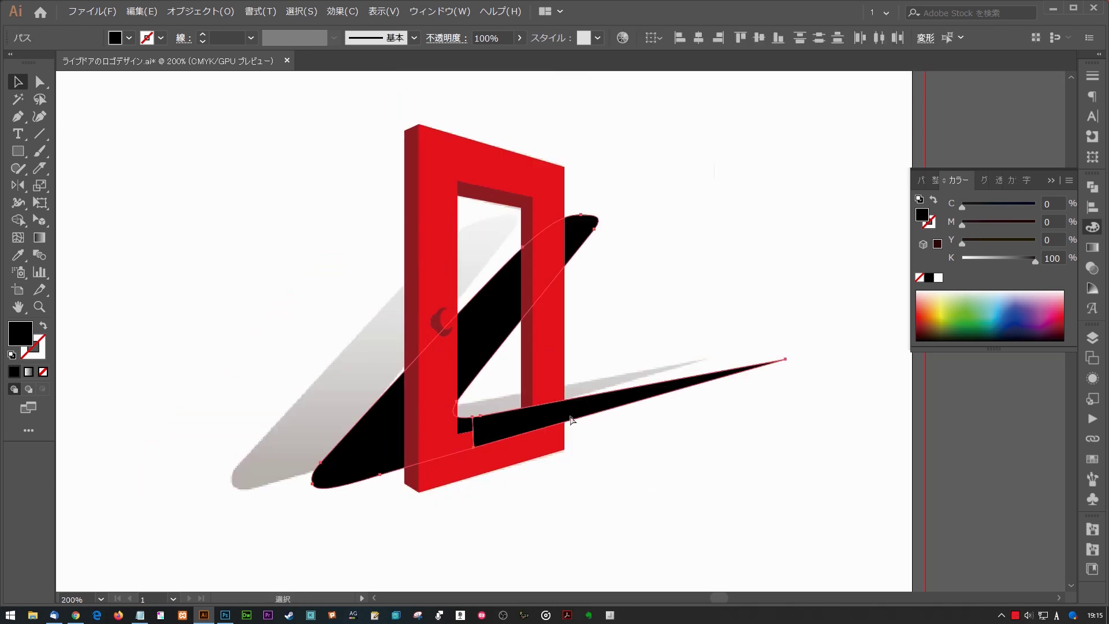
pyautogui.press('v')
pyautogui.keyDown('shift'); pyautogui.click(429, 415); pyautogui.keyUp('shift')
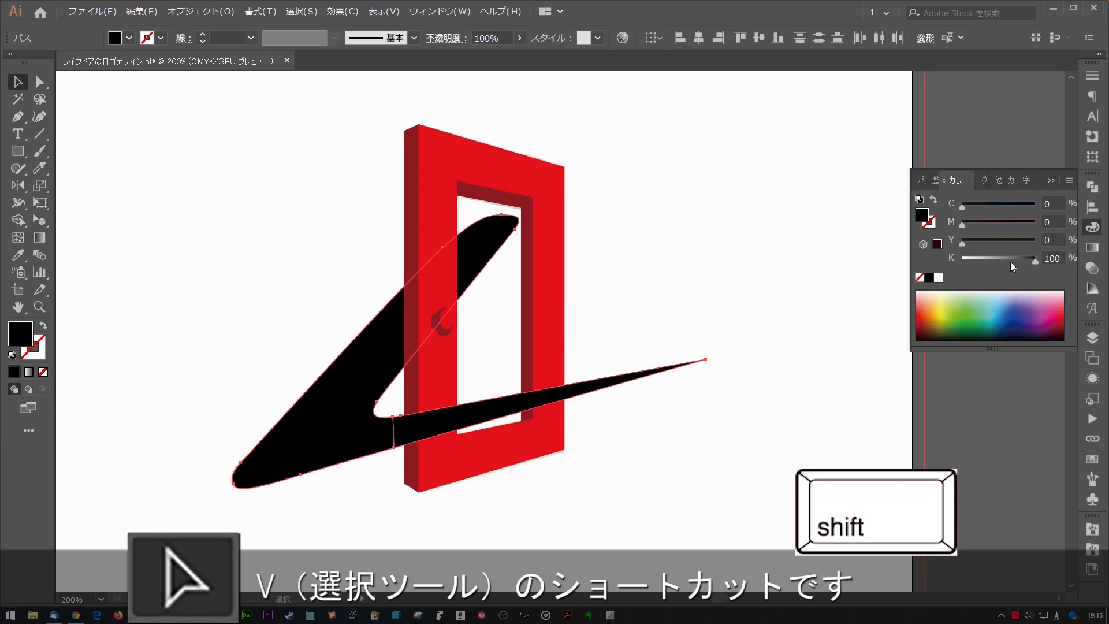
# Step: Apply one linear gradient across both swoosh pieces, running diagonally with black at the lower left
pyautogui.click(1093, 247)
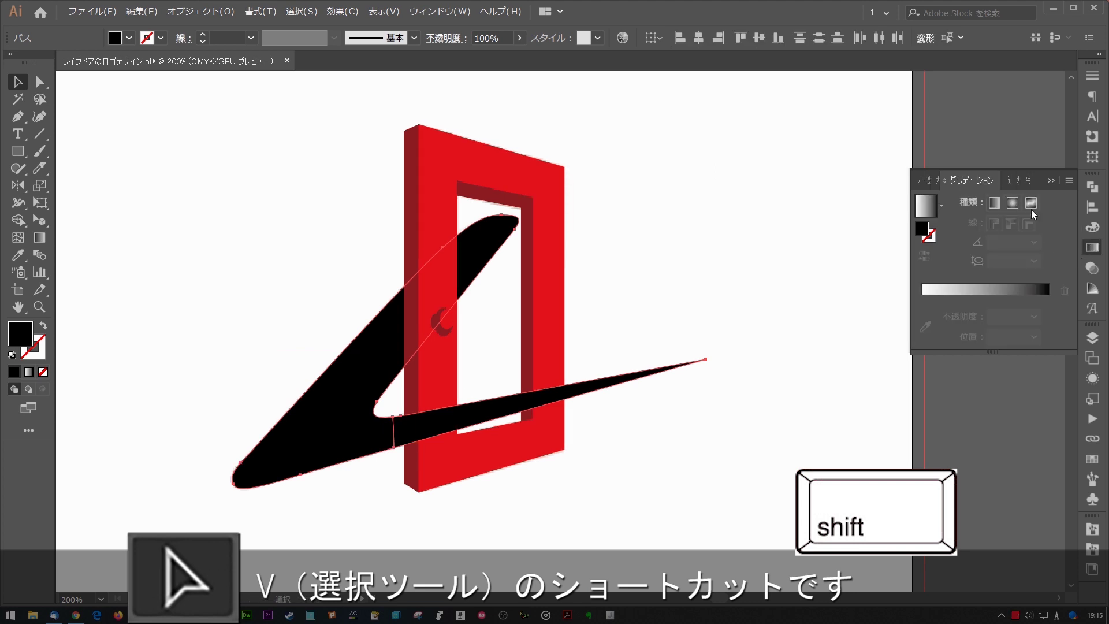
pyautogui.click(978, 294)
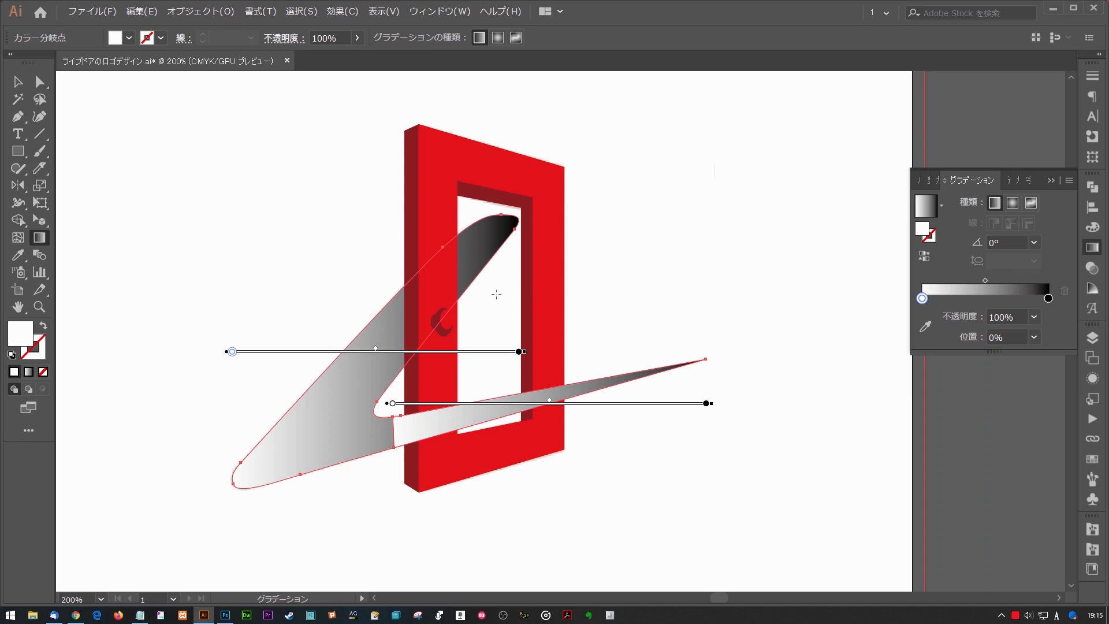
pyautogui.moveTo(519, 269); pyautogui.dragTo(403, 392)
pyautogui.hotkey('ctrl', 'a')
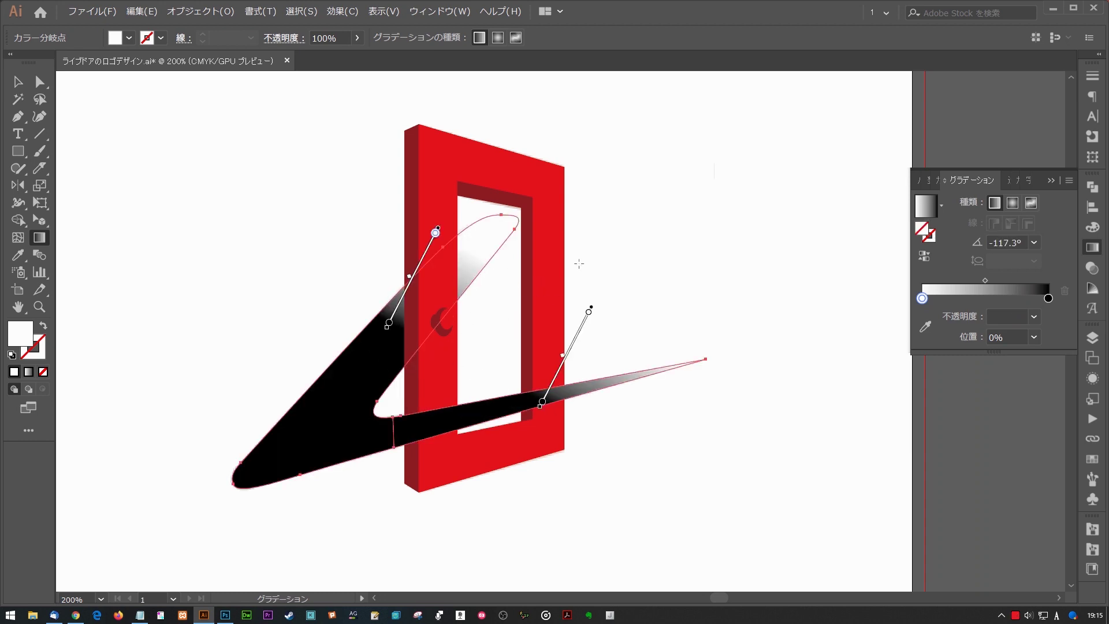
pyautogui.moveTo(592, 191)
pyautogui.mouseDown()
pyautogui.moveTo(498, 310)
pyautogui.moveTo(499, 382)
pyautogui.moveTo(463, 388)
pyautogui.mouseUp()
# Step: Adjust the black gradient stop, keeping it fully opaque and tweaking its darkness
pyautogui.click(1048, 298)
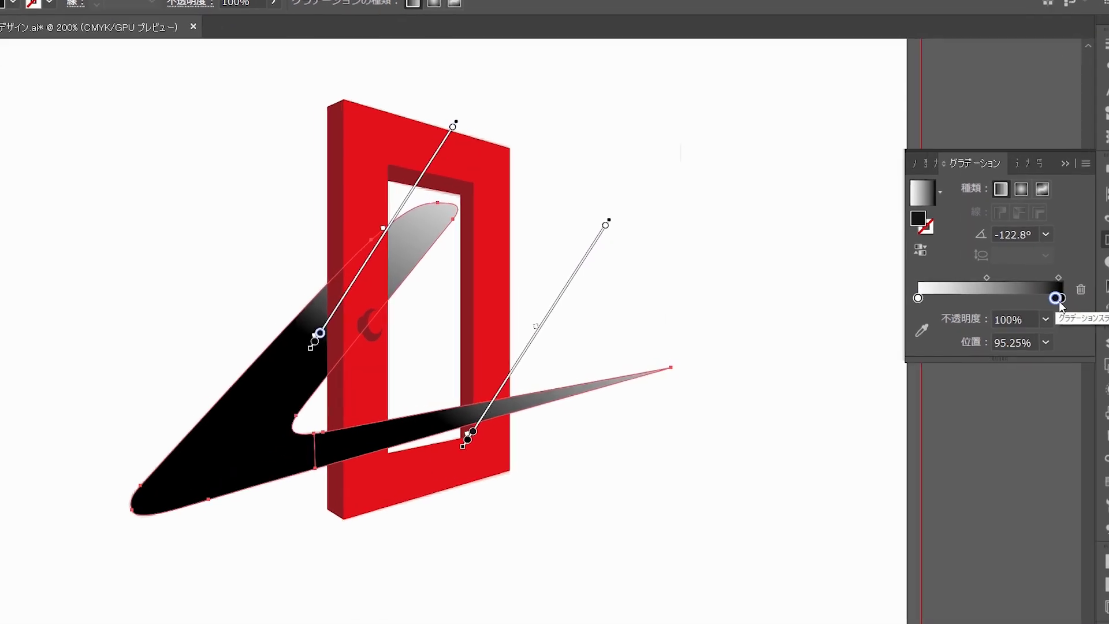
pyautogui.doubleClick(1070, 297)
pyautogui.click(927, 334)
pyautogui.click(878, 549)
pyautogui.click(801, 363)
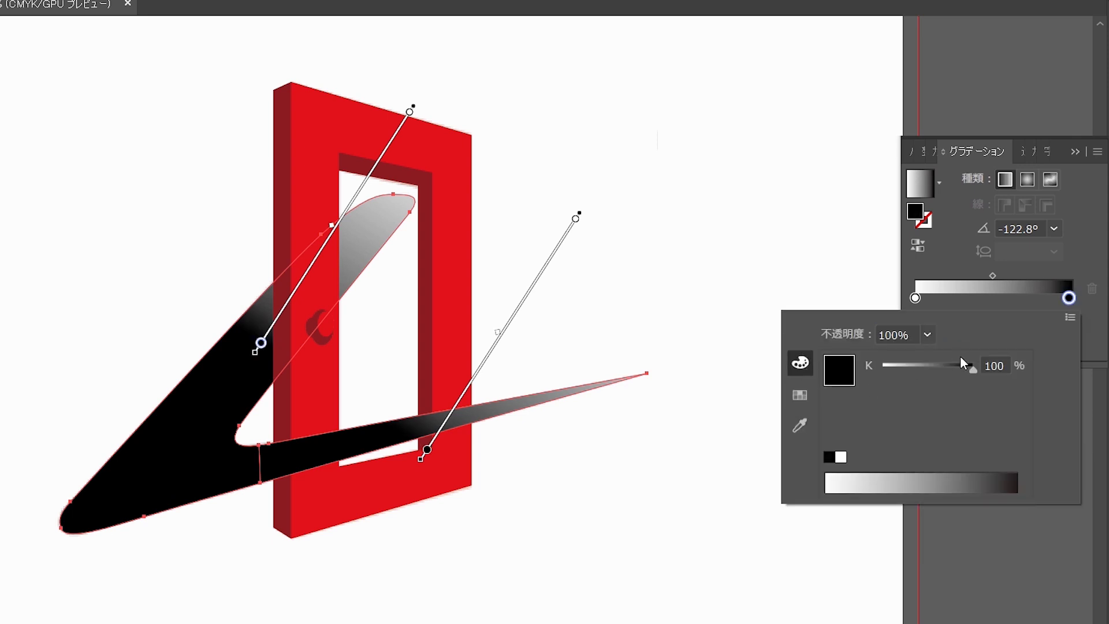
pyautogui.moveTo(962, 369); pyautogui.dragTo(966, 369)
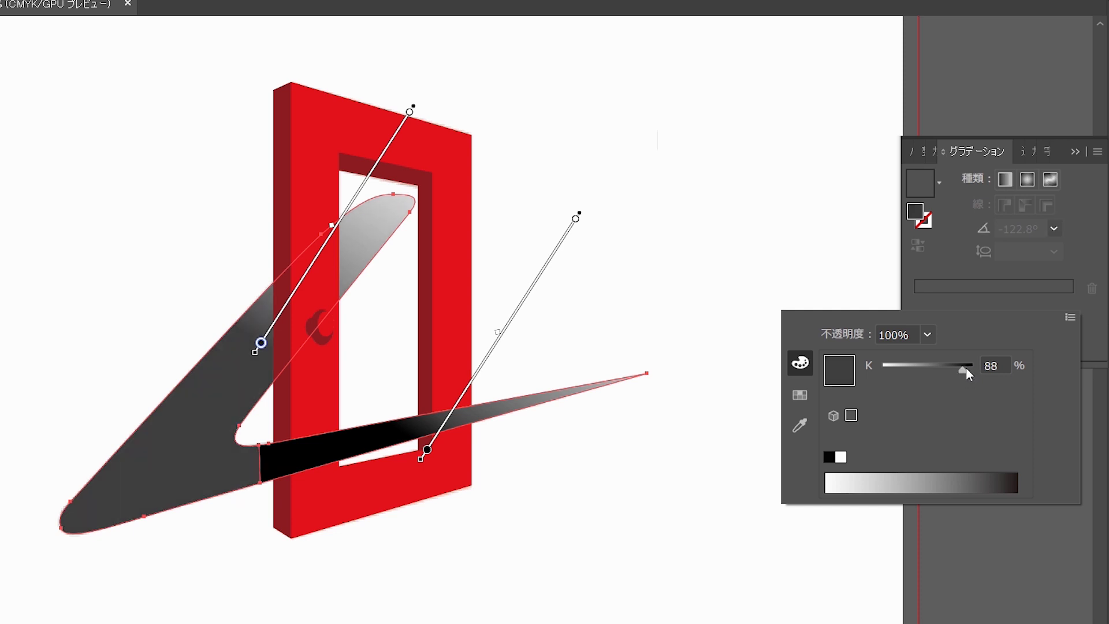
pyautogui.press('Escape')
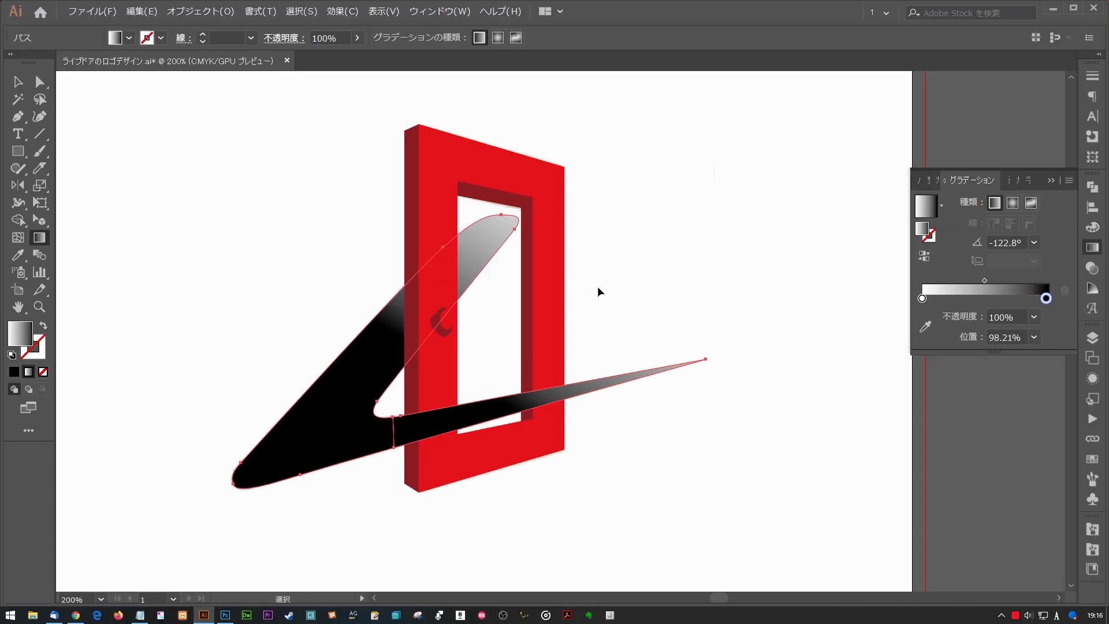
# Step: Lengthen and re-angle the gradient so the upper tip and right point fade lighter
pyautogui.moveTo(643, 139); pyautogui.dragTo(576, 261)
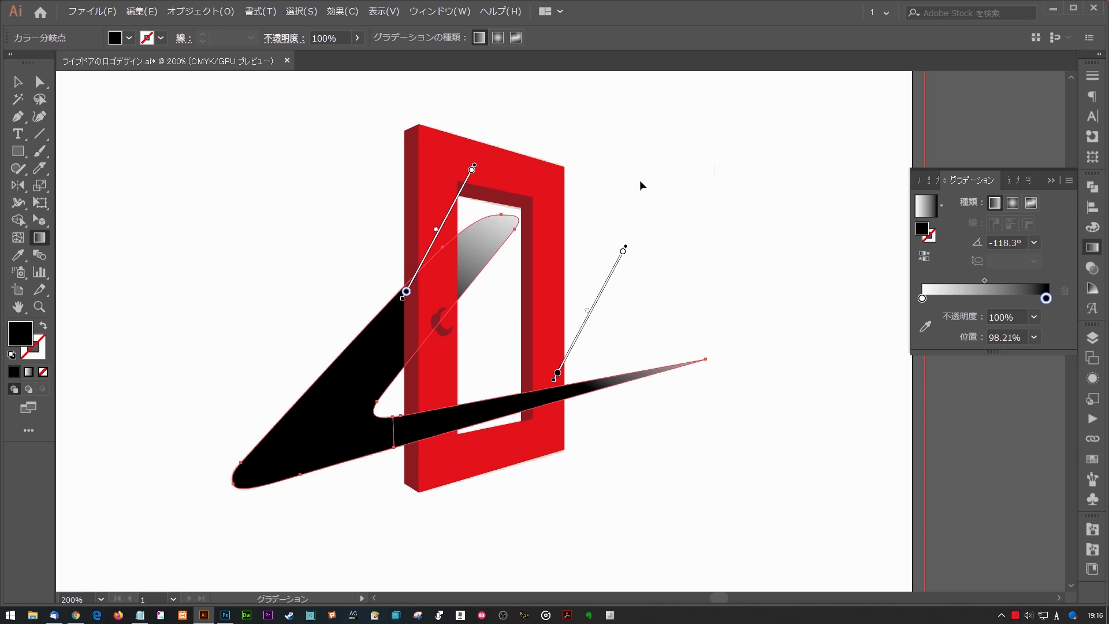
pyautogui.keyDown('ctrl'); pyautogui.click(637, 303); pyautogui.keyUp('ctrl')
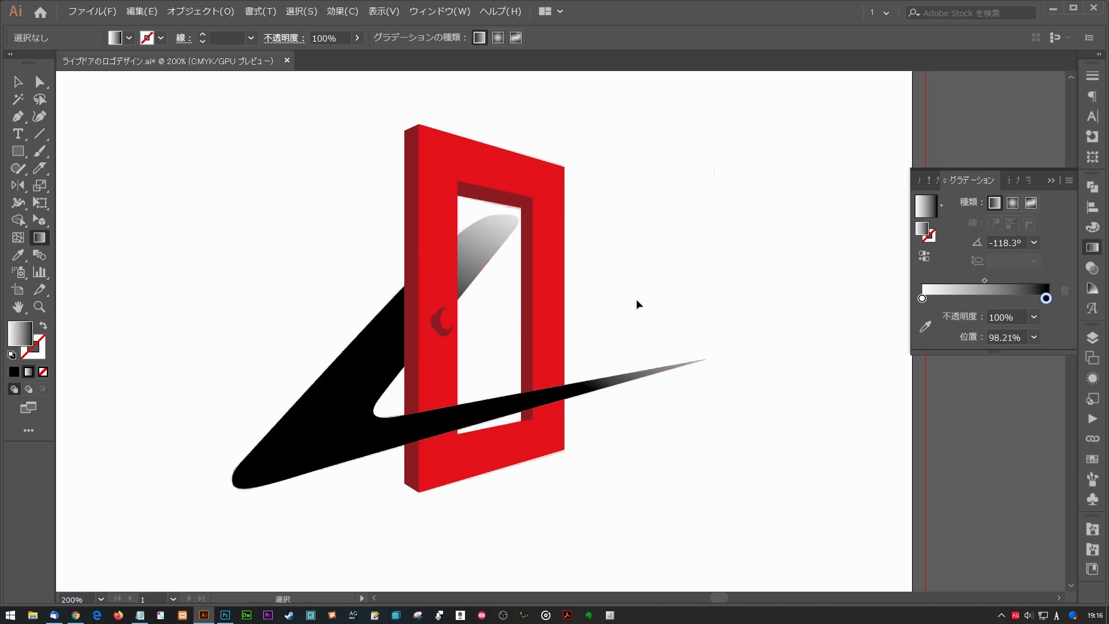
pyautogui.click(511, 251)
pyautogui.moveTo(623, 178); pyautogui.dragTo(572, 274)
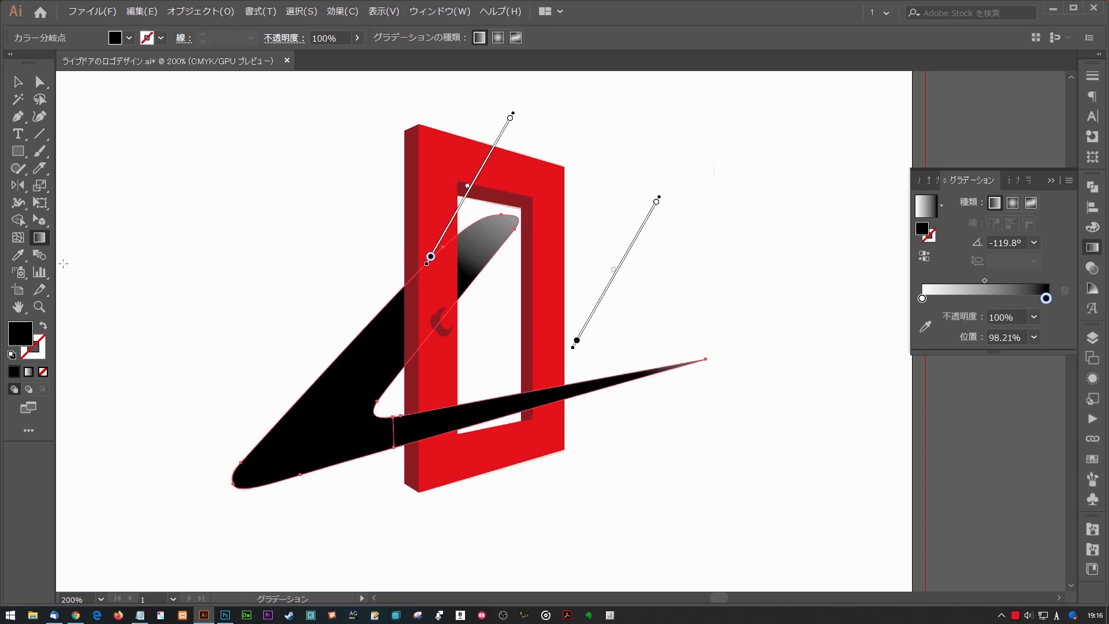
pyautogui.moveTo(593, 159); pyautogui.dragTo(445, 405)
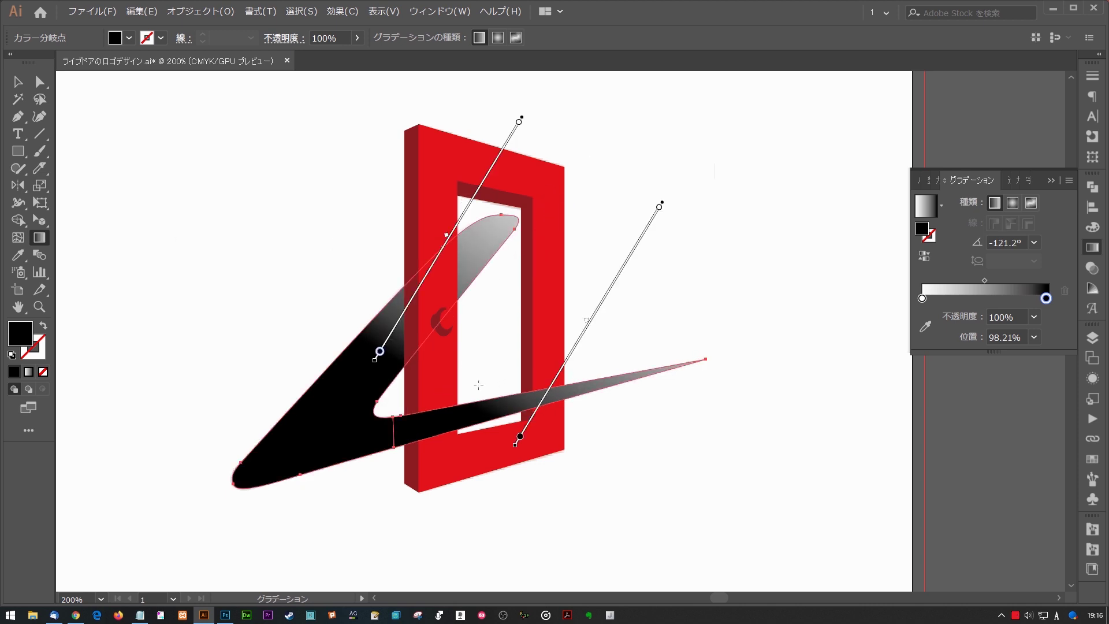
pyautogui.press('v')
pyautogui.click(585, 328)
pyautogui.moveTo(657, 268); pyautogui.dragTo(646, 303)
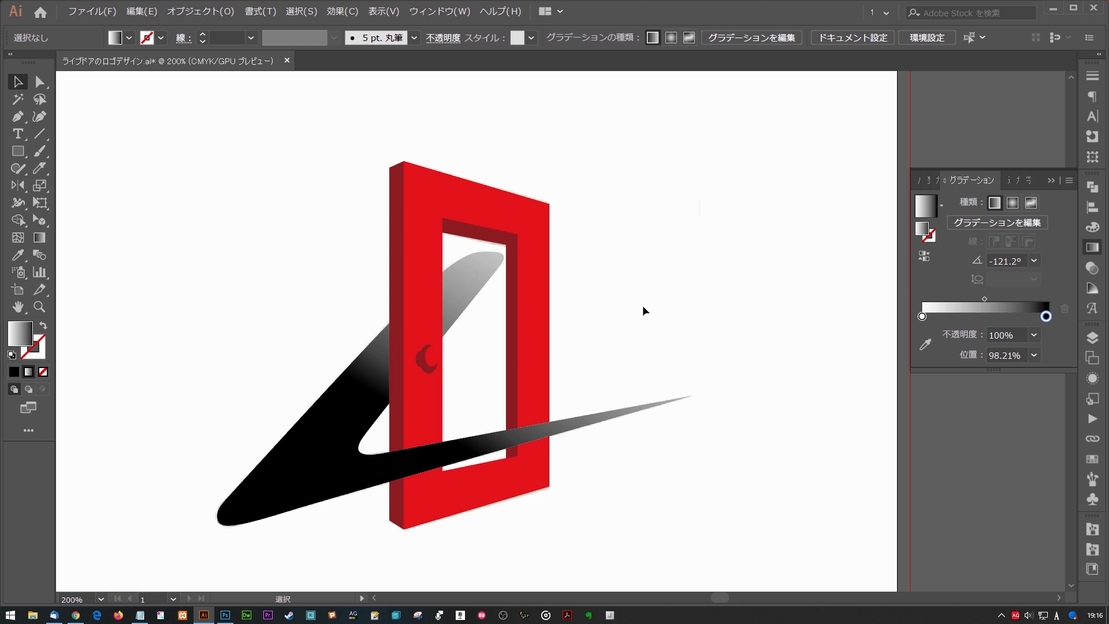
pyautogui.scroll(-2, 644, 276)
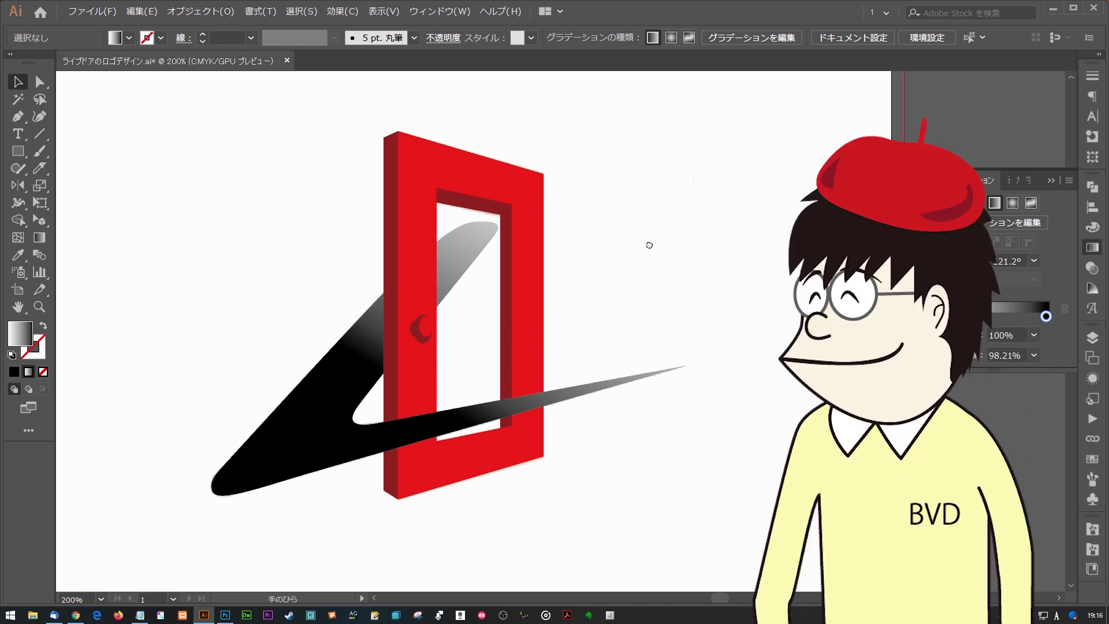